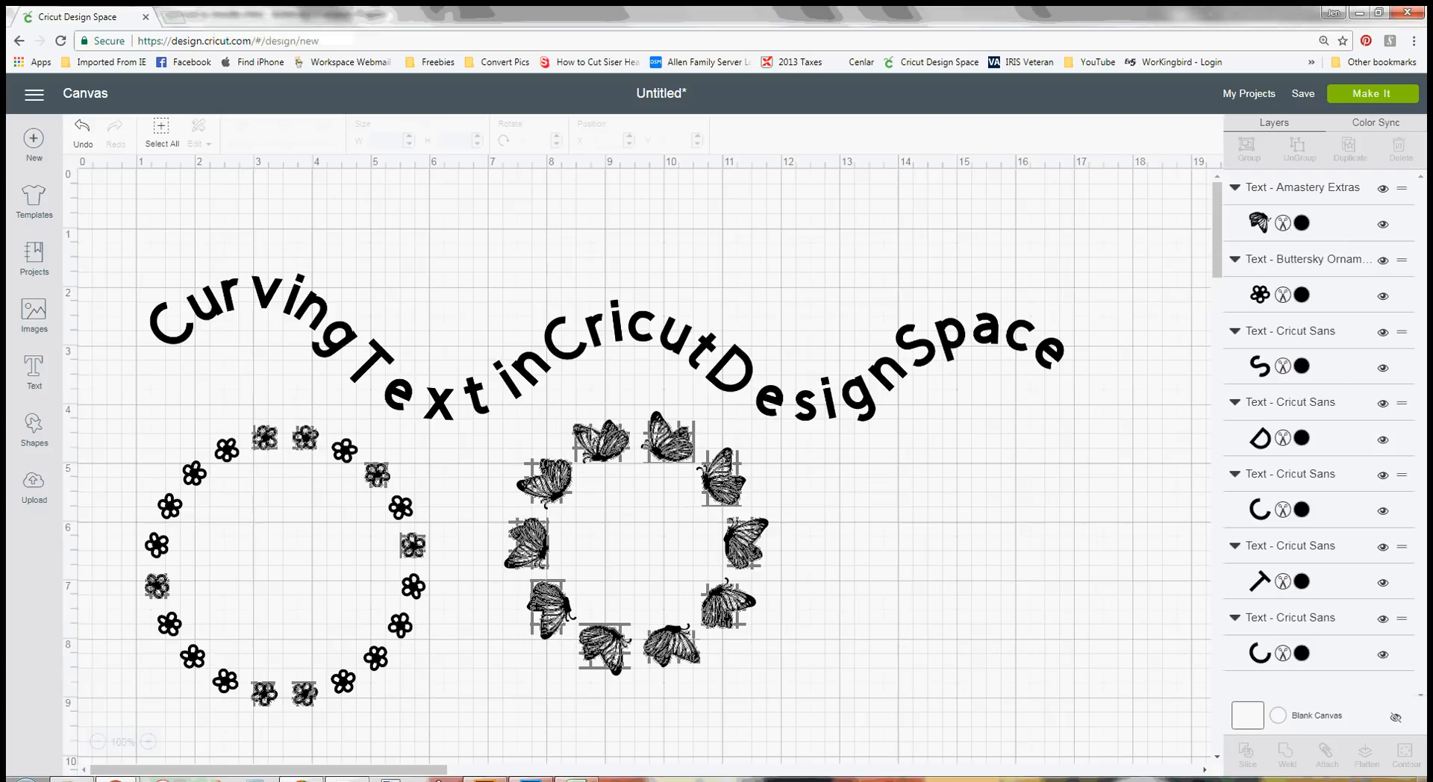
Clear the canvas by deleting all existing curved text, the flower ring and the butterfly ring.
mouse_move(701, 519)
mouse_down()
mouse_move(1067, 534)
mouse_move(754, 537)
mouse_move(704, 515)
mouse_up()
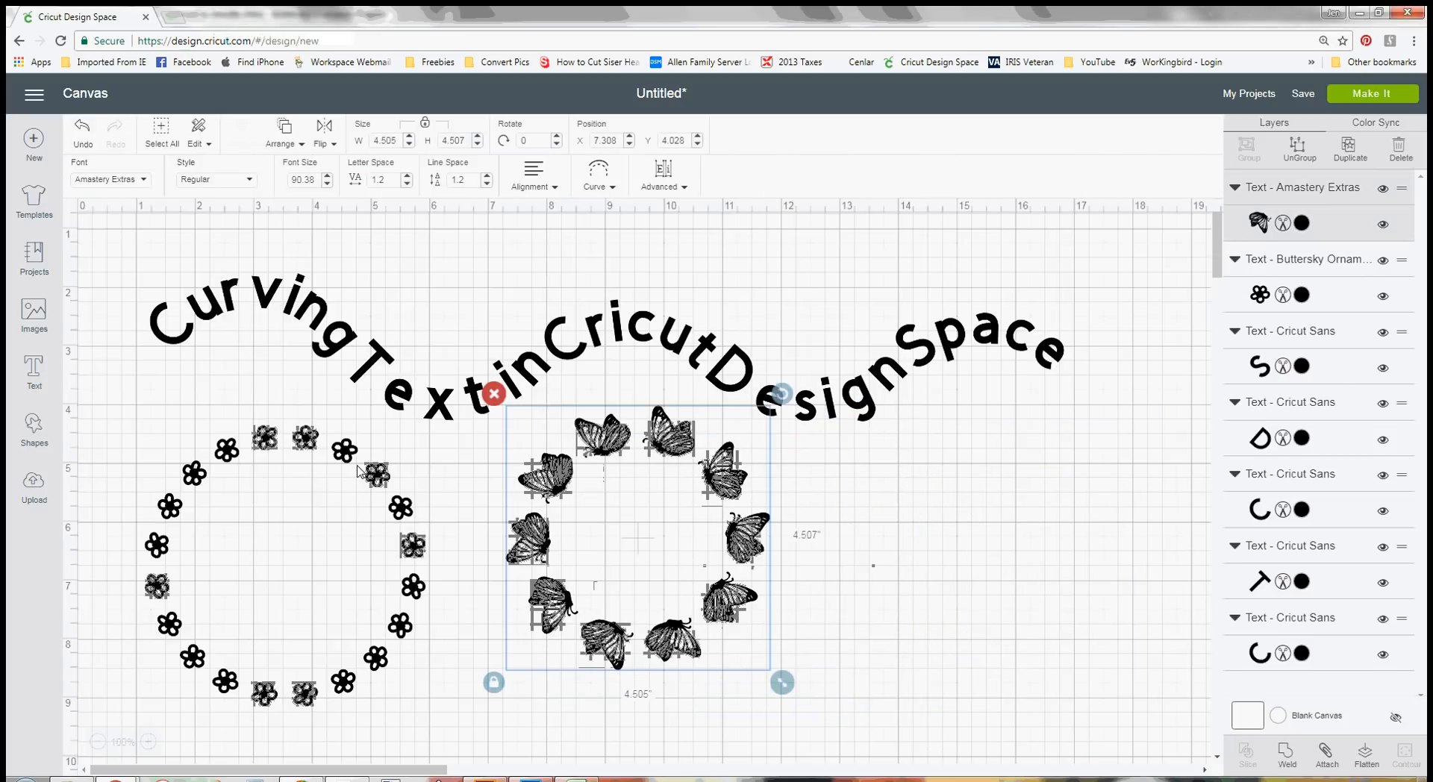
drag(360, 470, 361, 449)
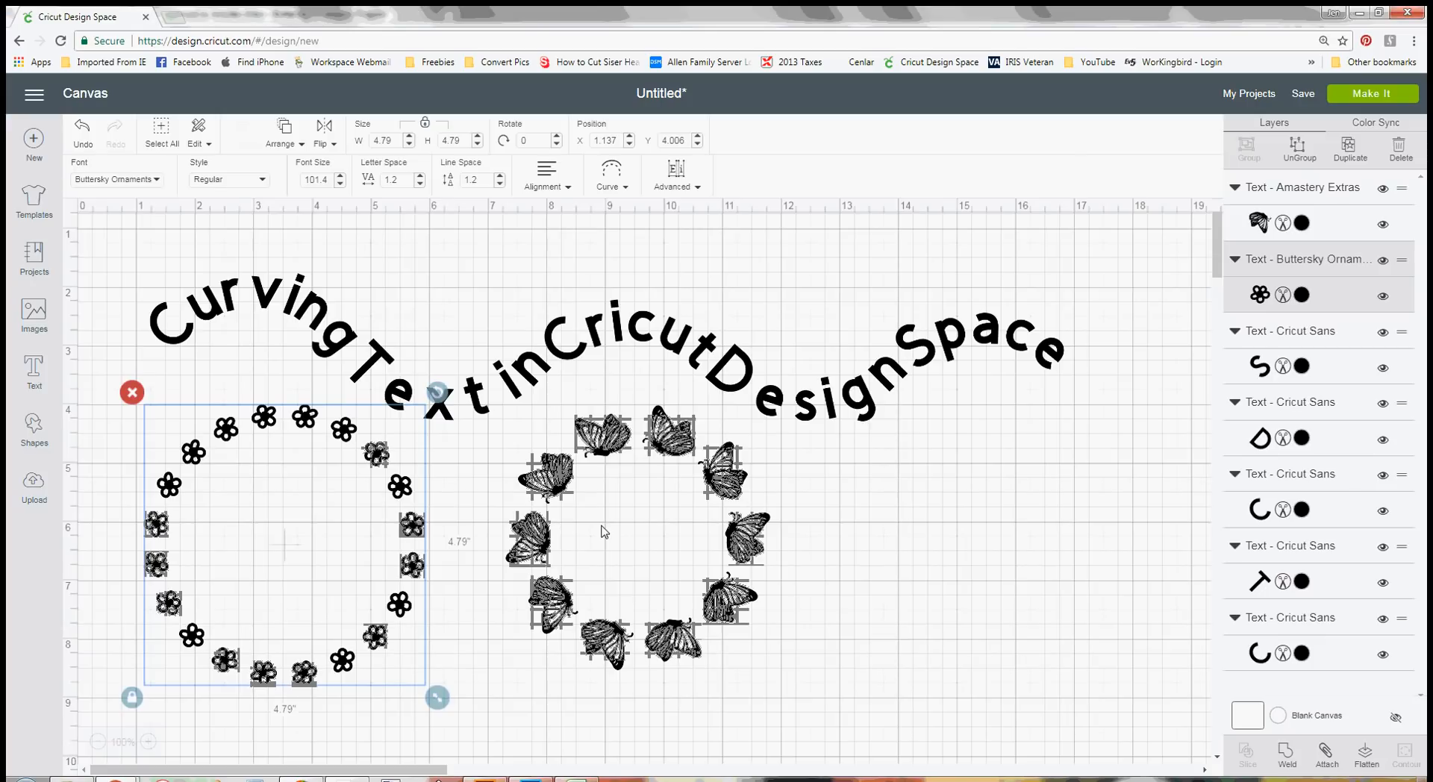
key(ctrl+a)
key(Delete)
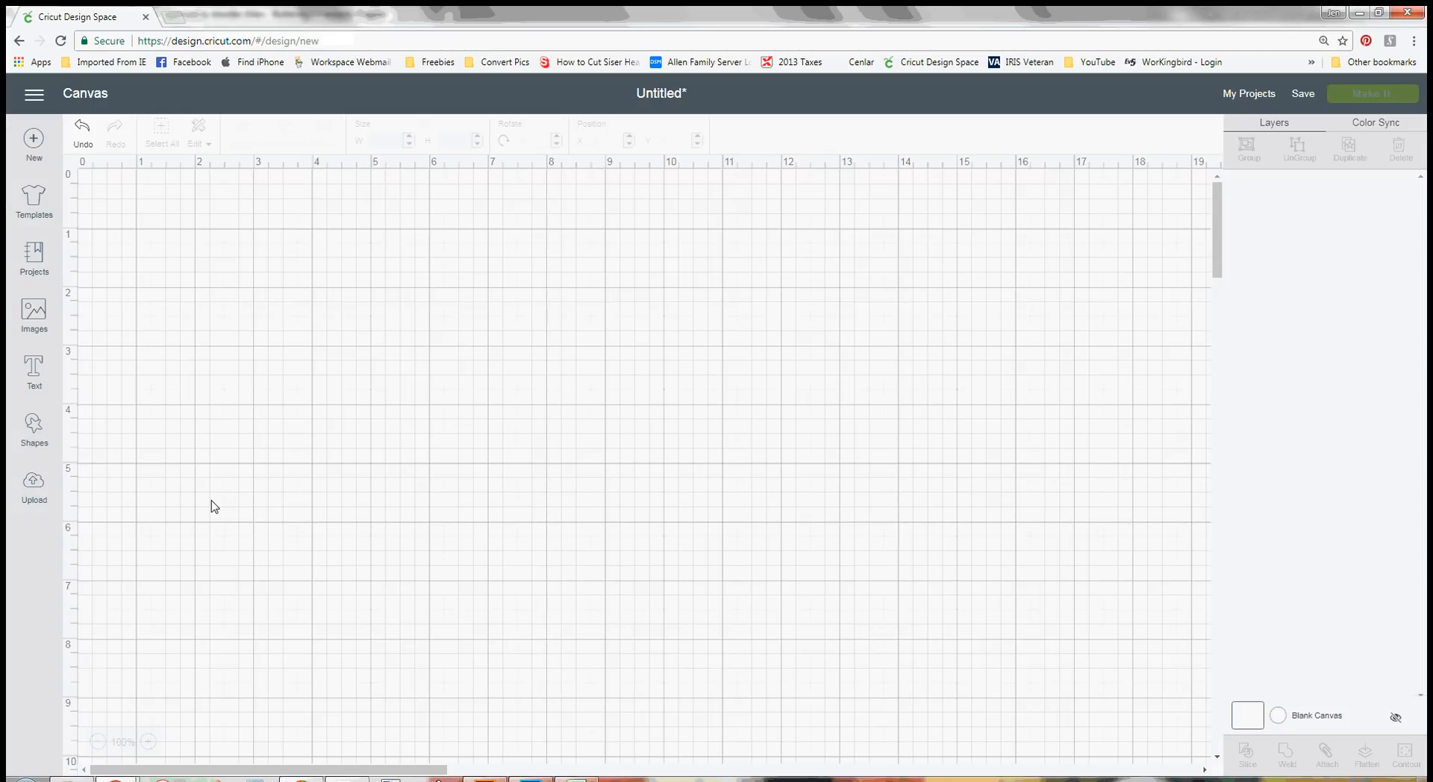
Add a new text box and choose the Cricut Alphabet font from the Cricut fonts.
click(34, 370)
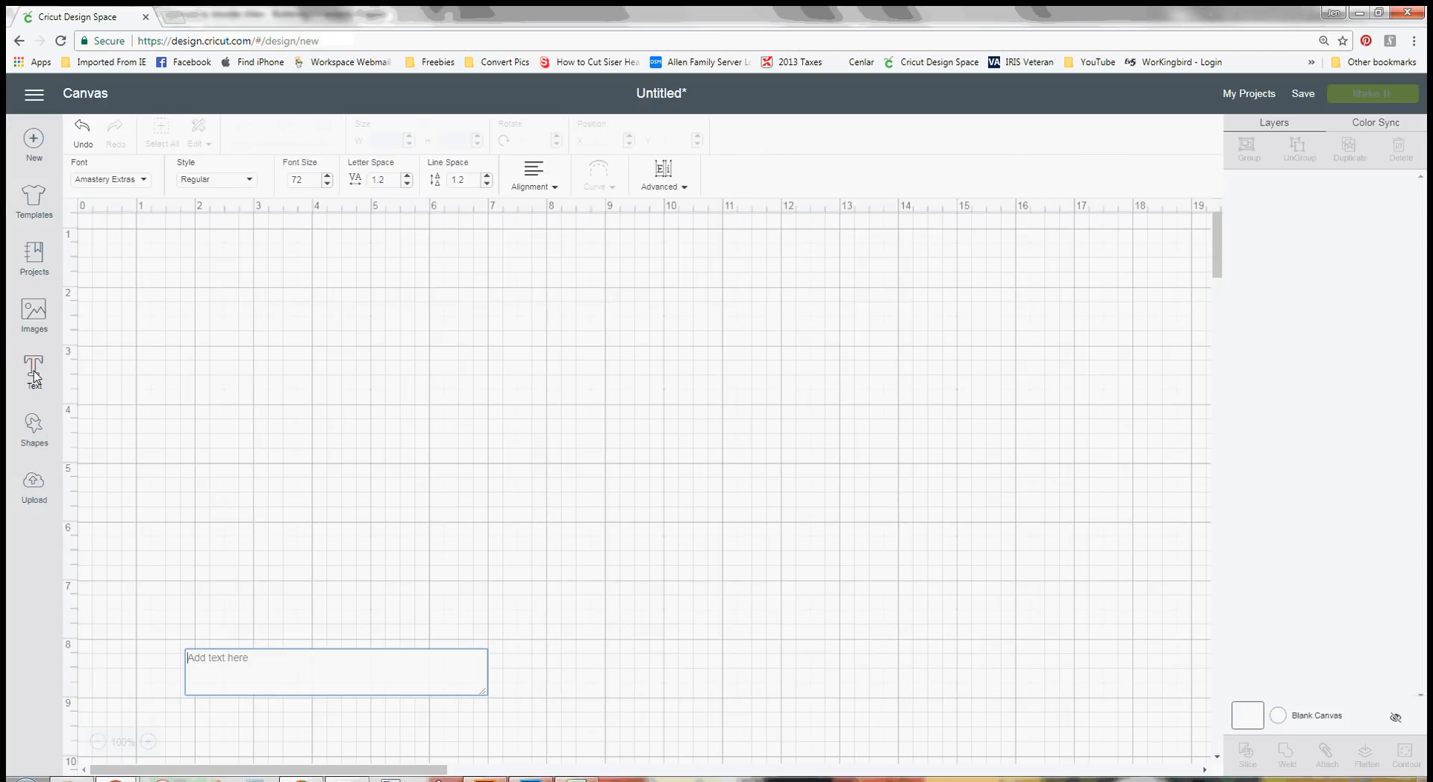
click(127, 180)
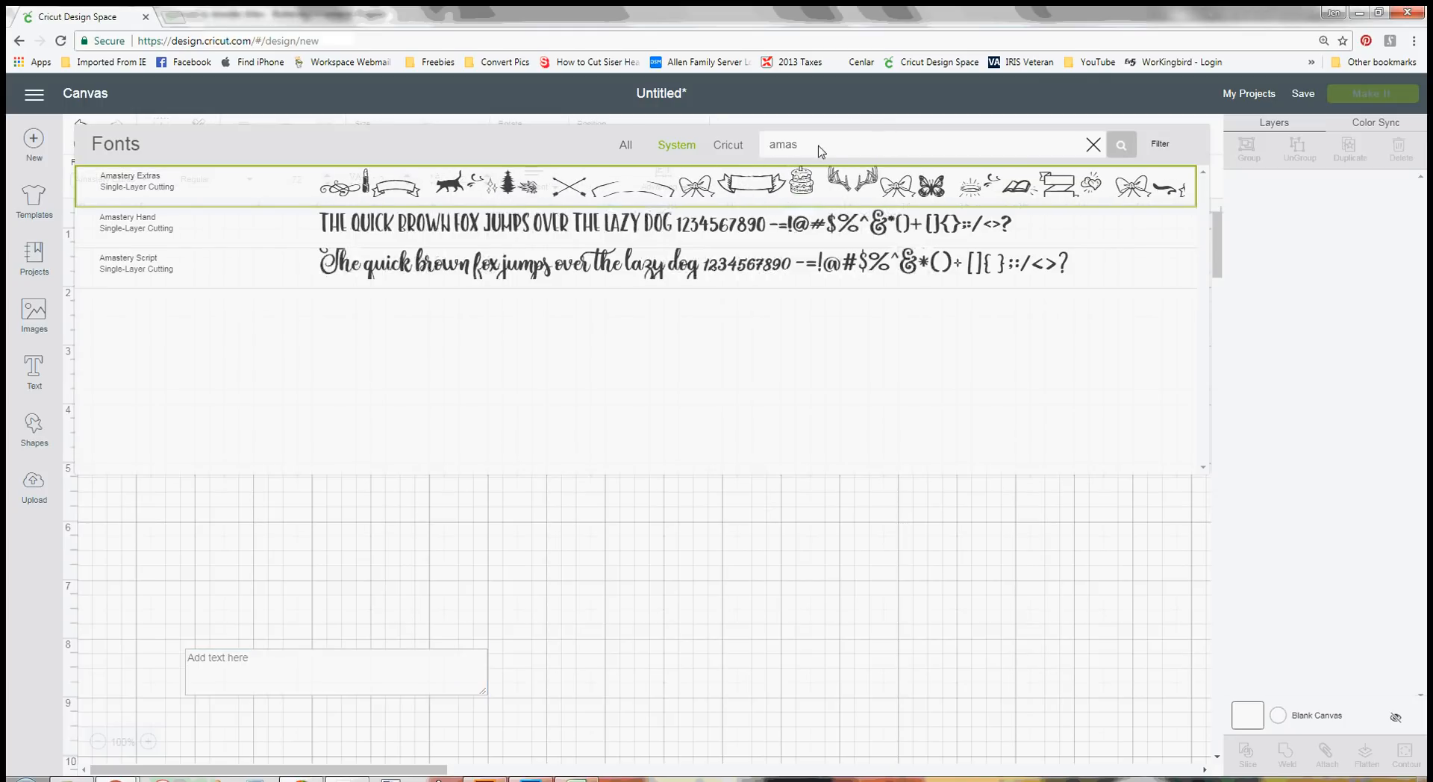
key(BackSpace)
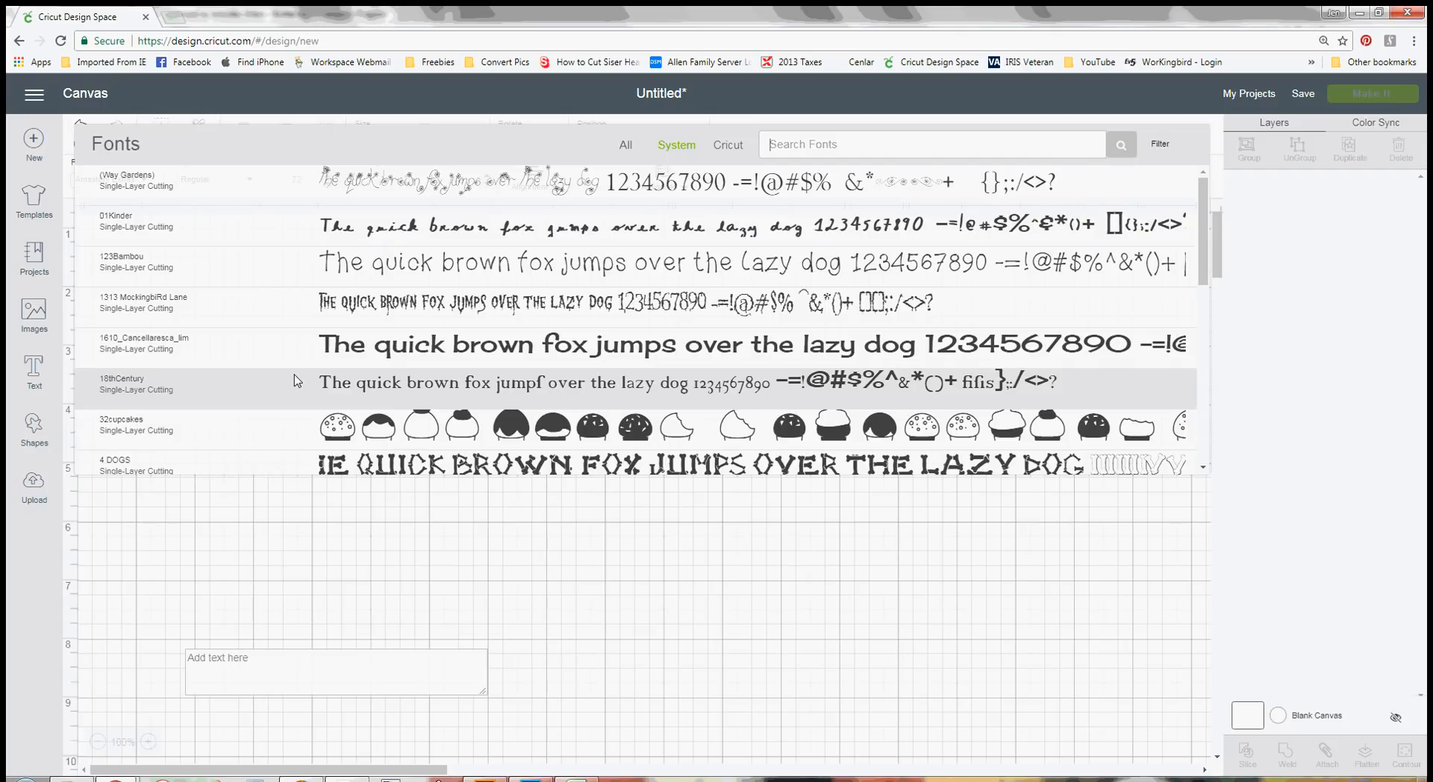
scroll(278, 405, down, 3)
click(726, 144)
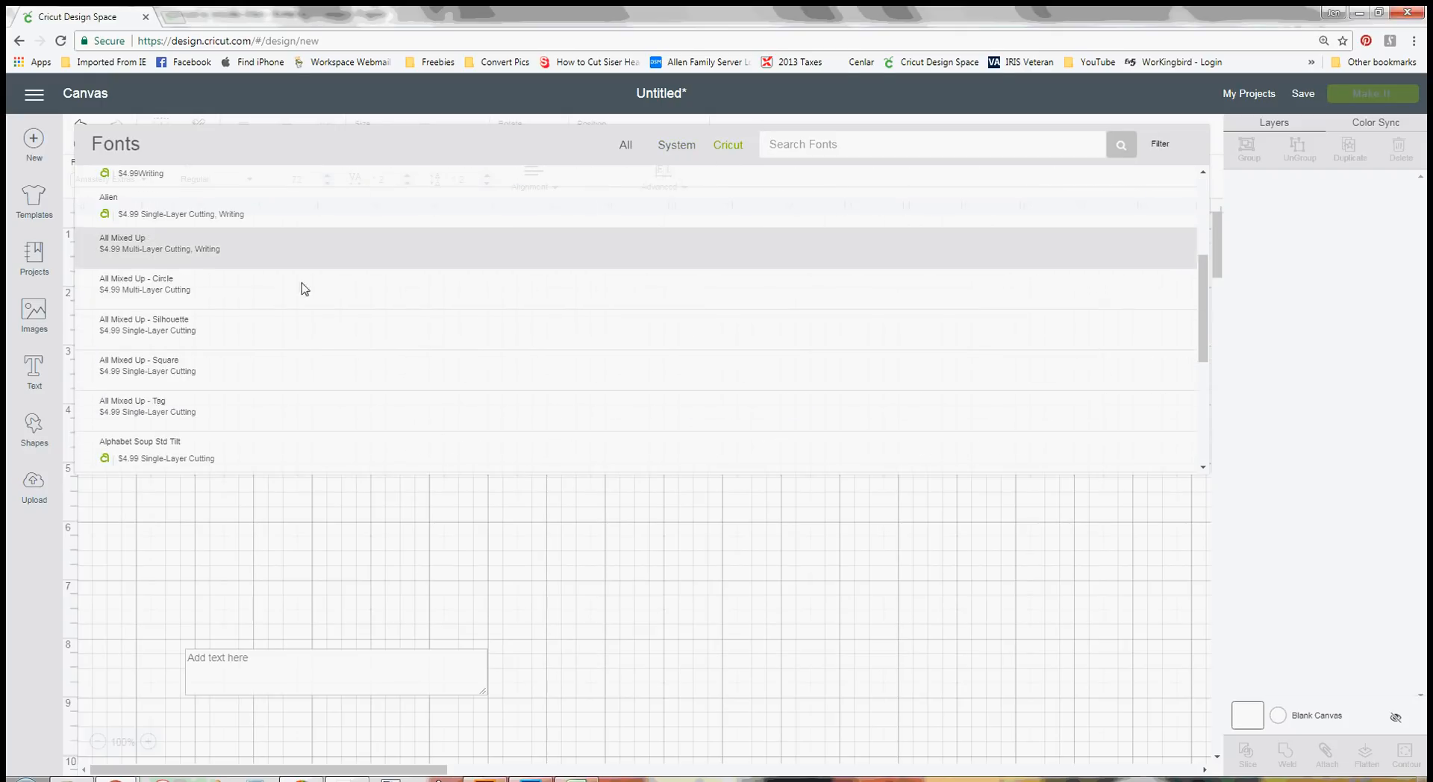
scroll(197, 338, down, 10)
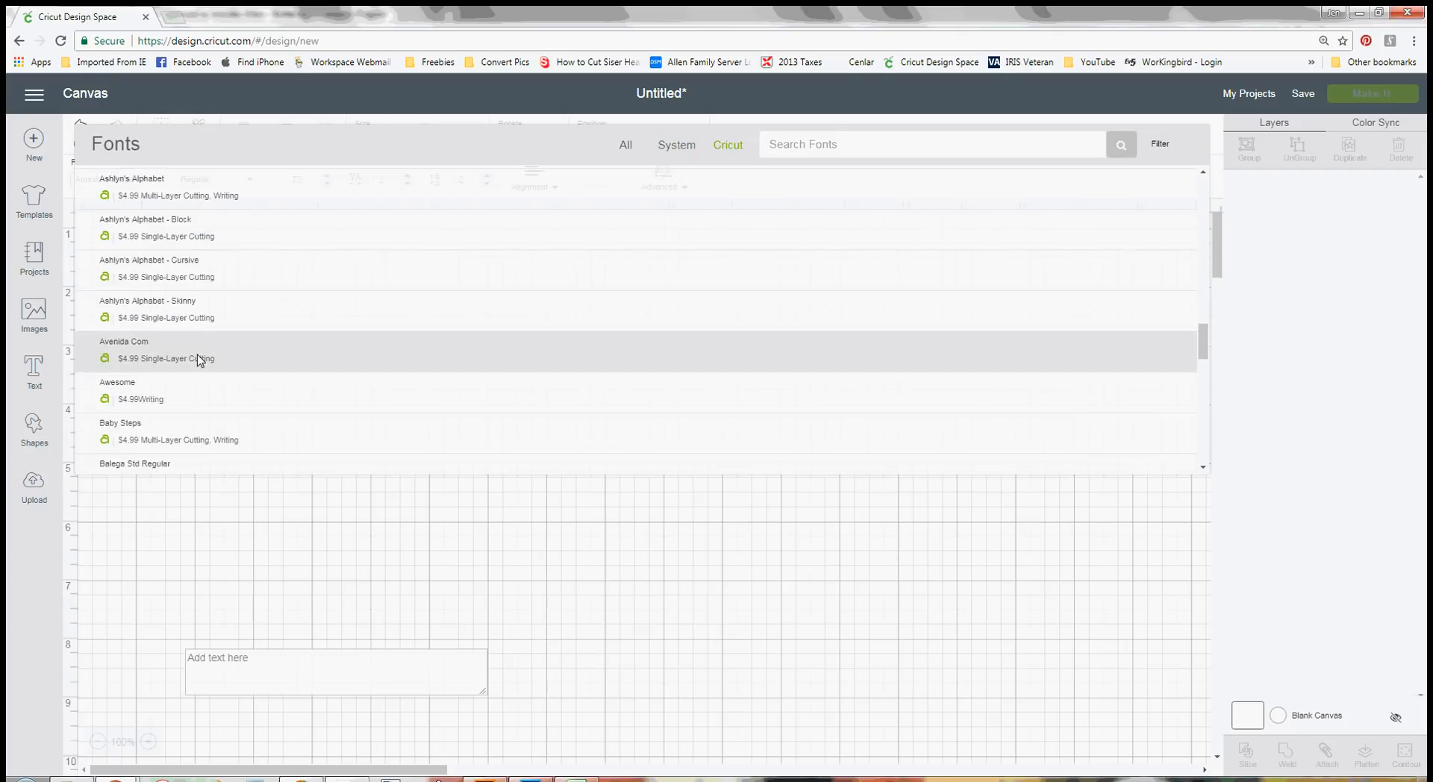
scroll(207, 359, down, 5)
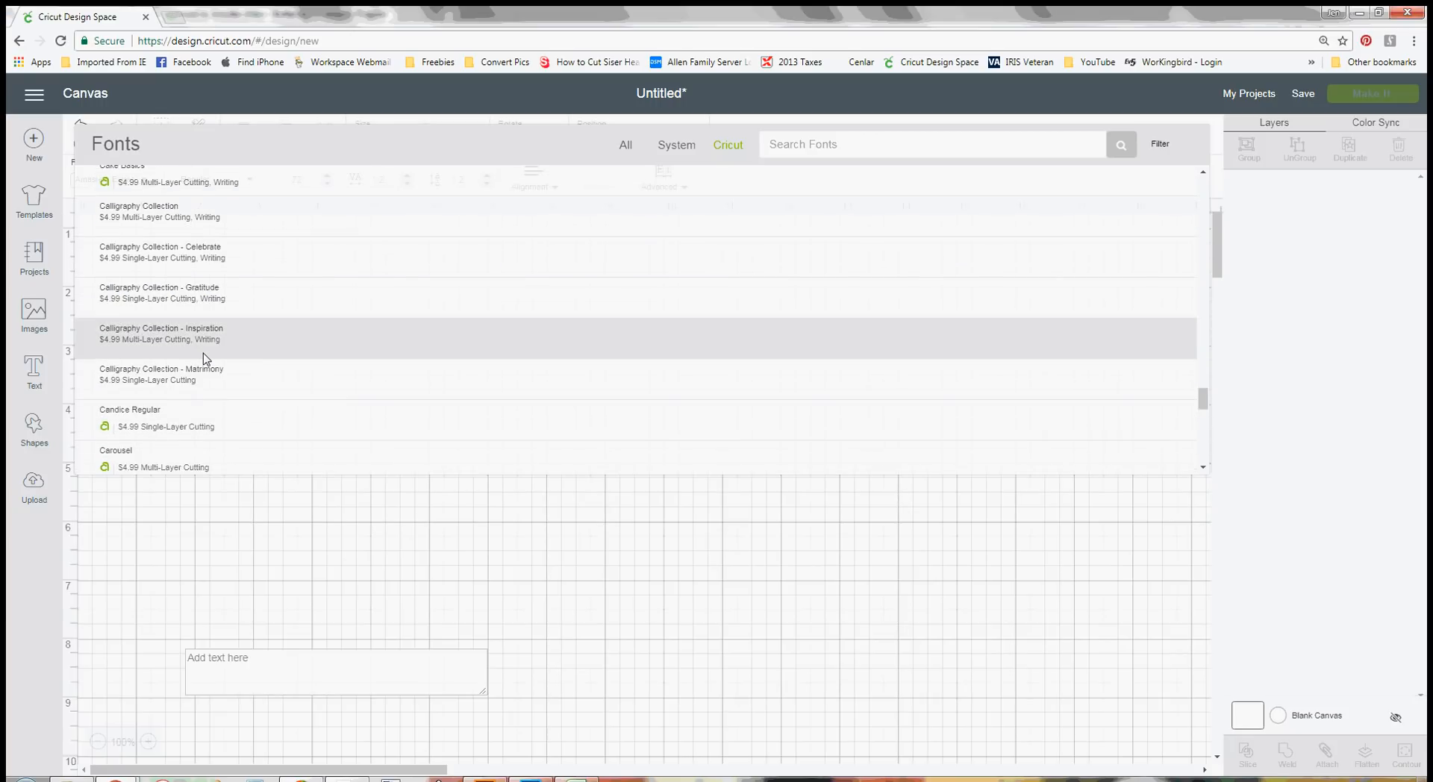
scroll(207, 361, down, 5)
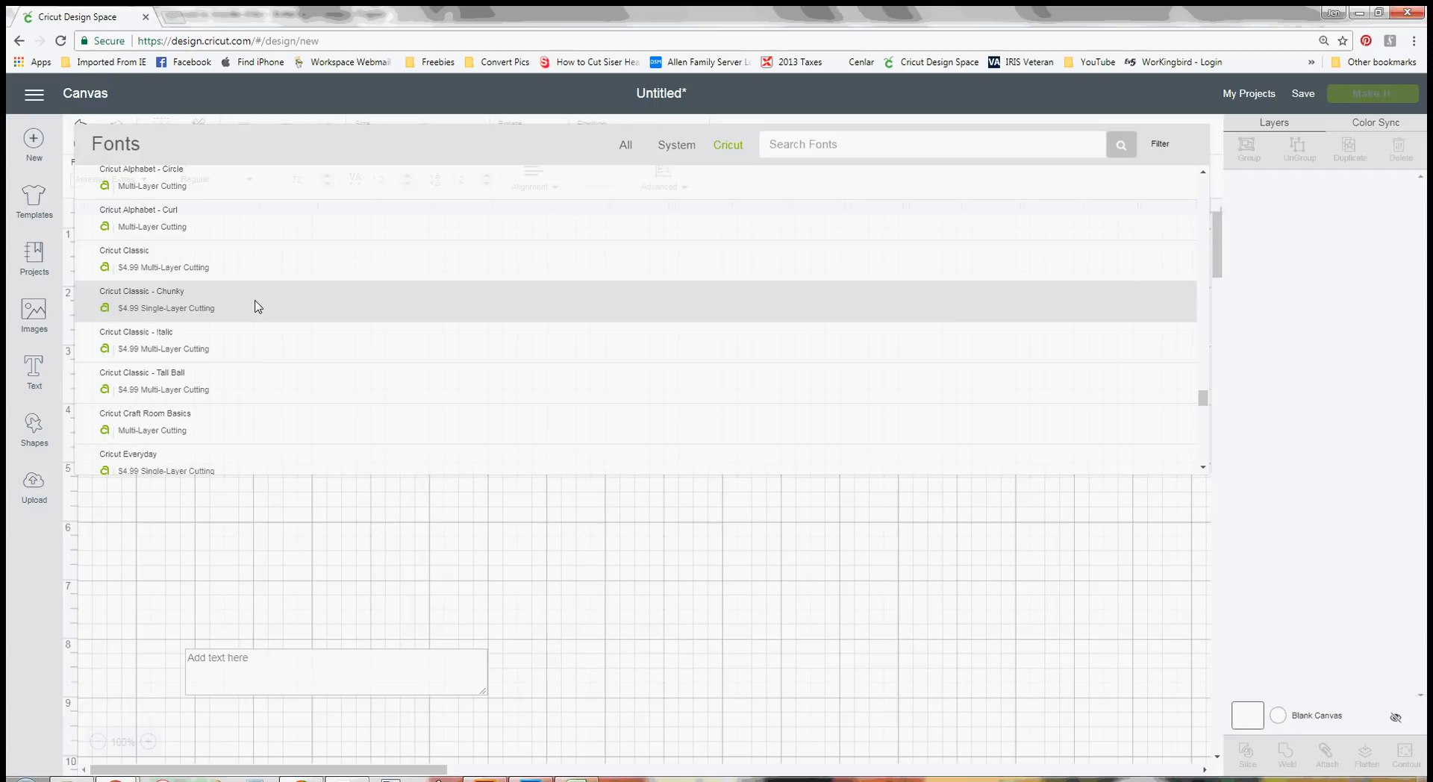
scroll(256, 306, down, 10)
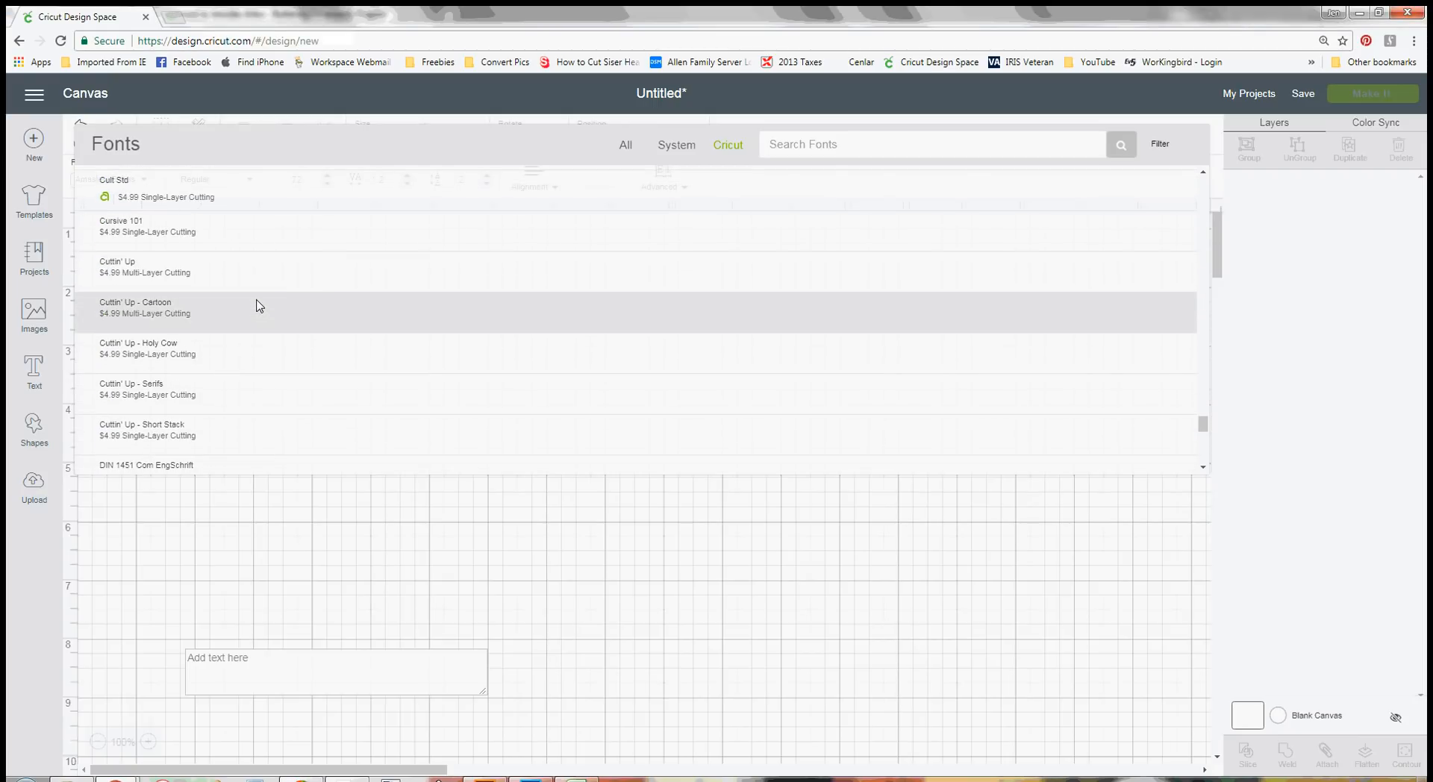
scroll(221, 309, up, 5)
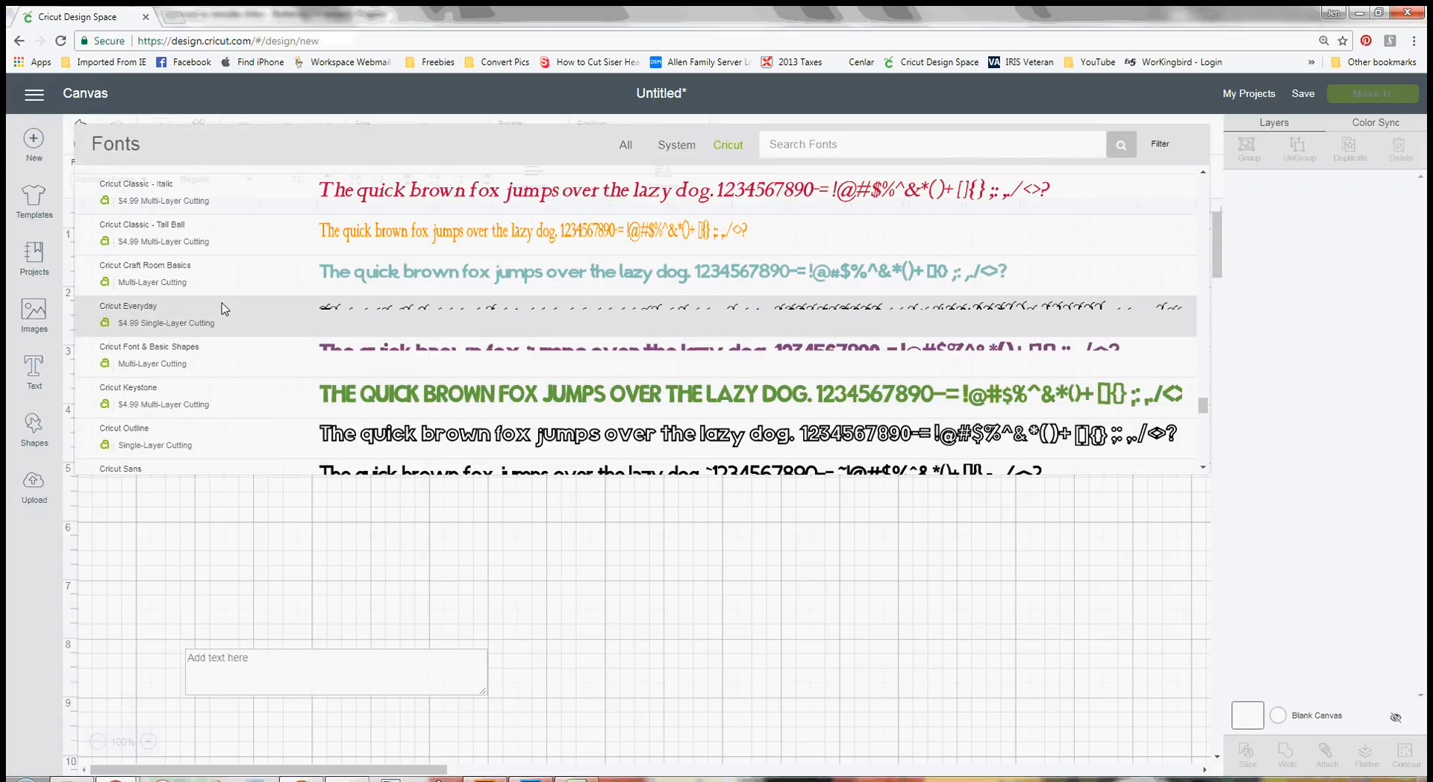
scroll(224, 309, up, 2)
scroll(224, 309, up, 1)
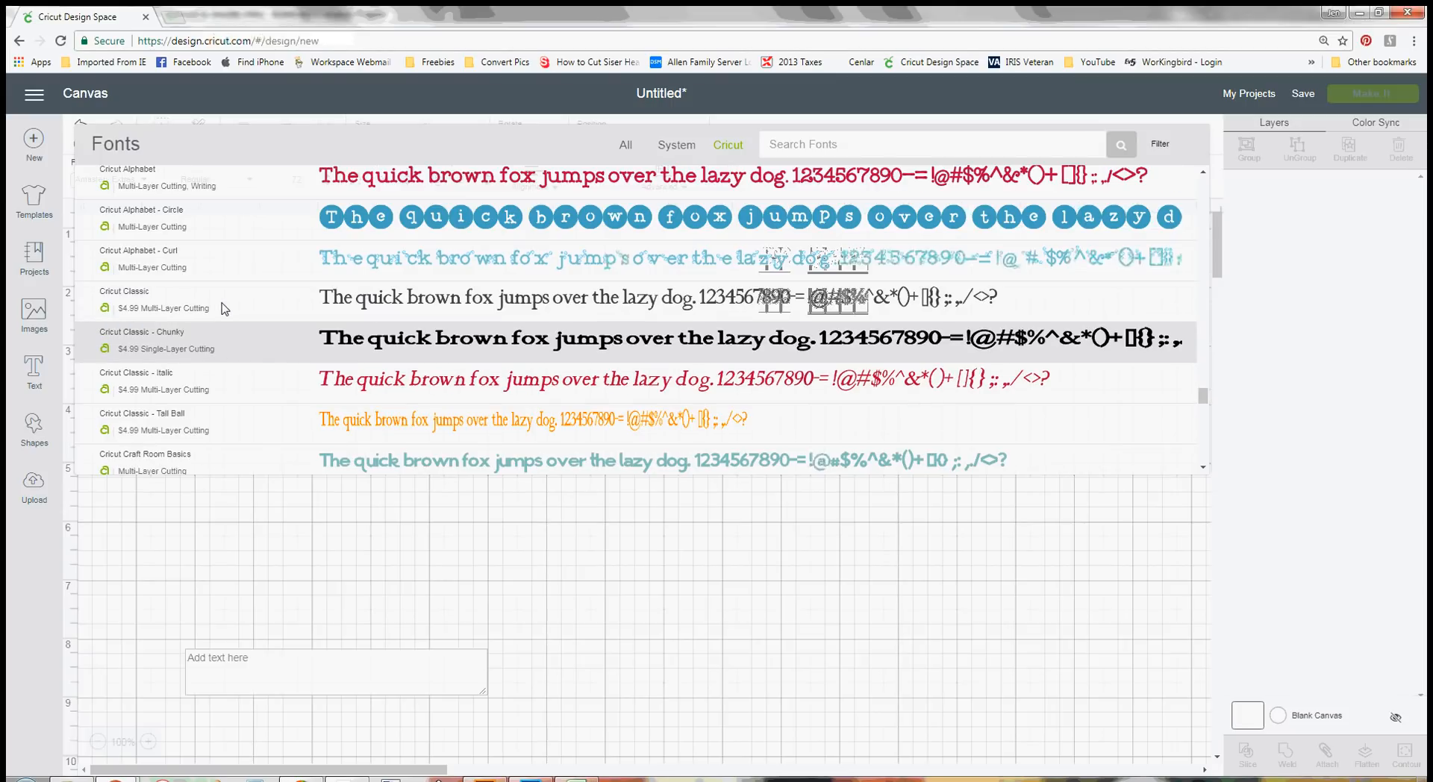
scroll(222, 309, up, 2)
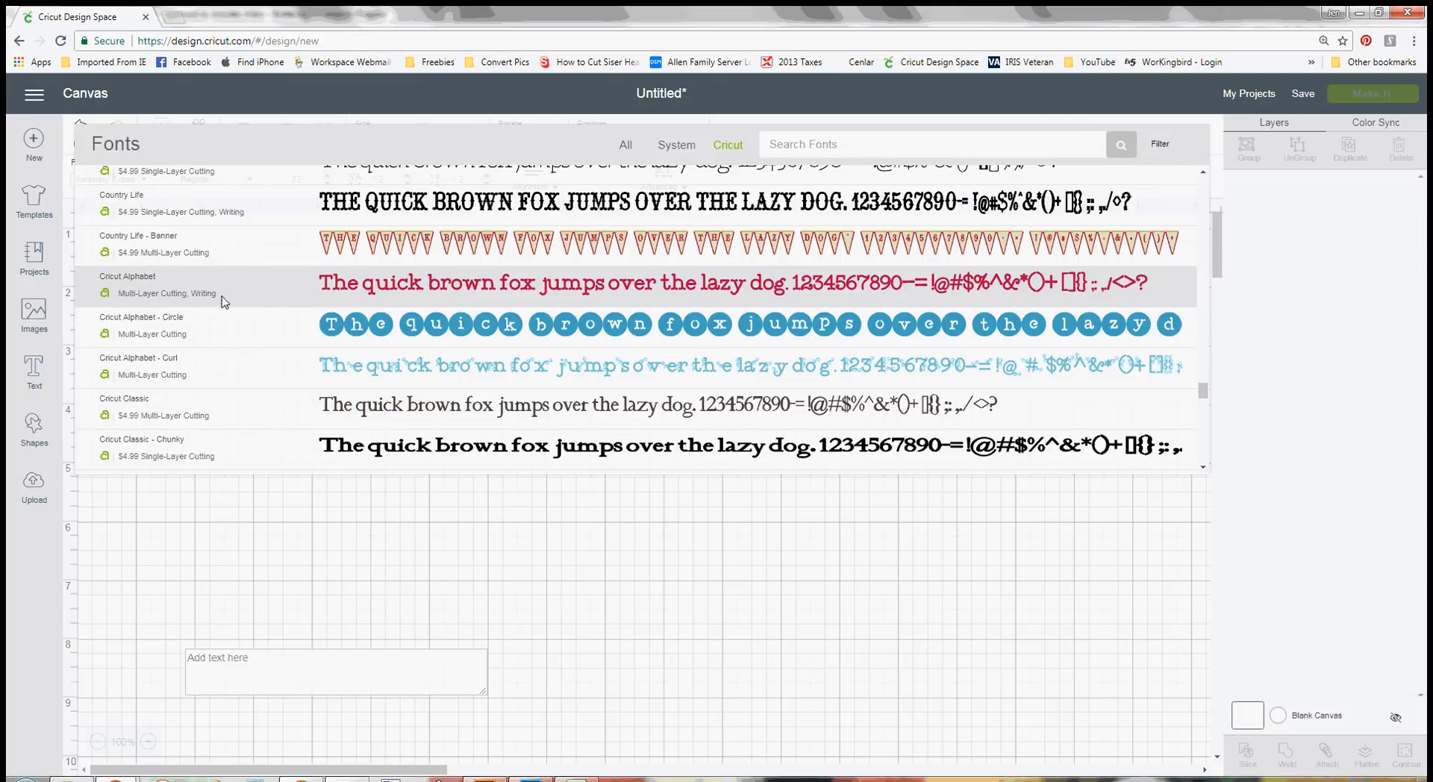
click(214, 292)
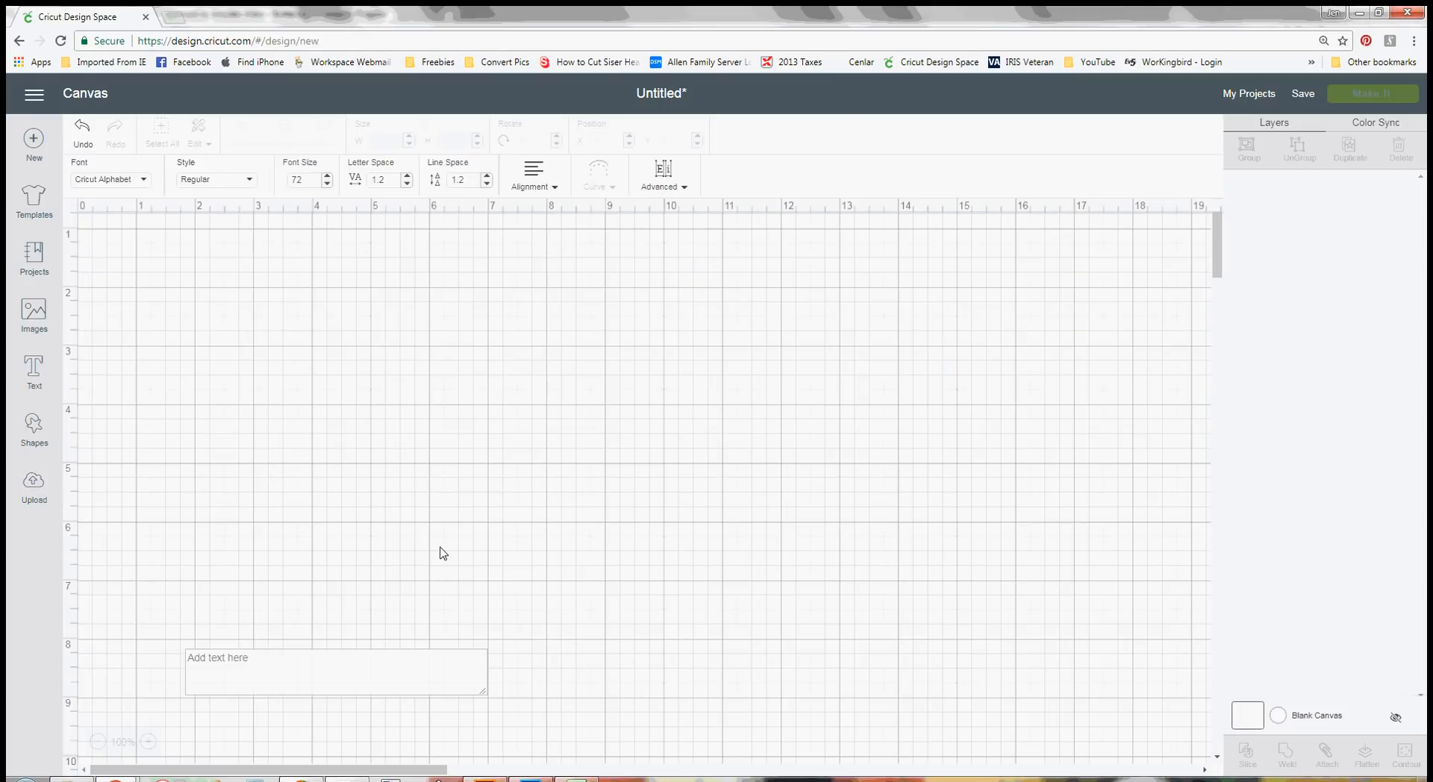
Enter "Curving Text" as the text and place it in the upper part of the canvas.
click(211, 685)
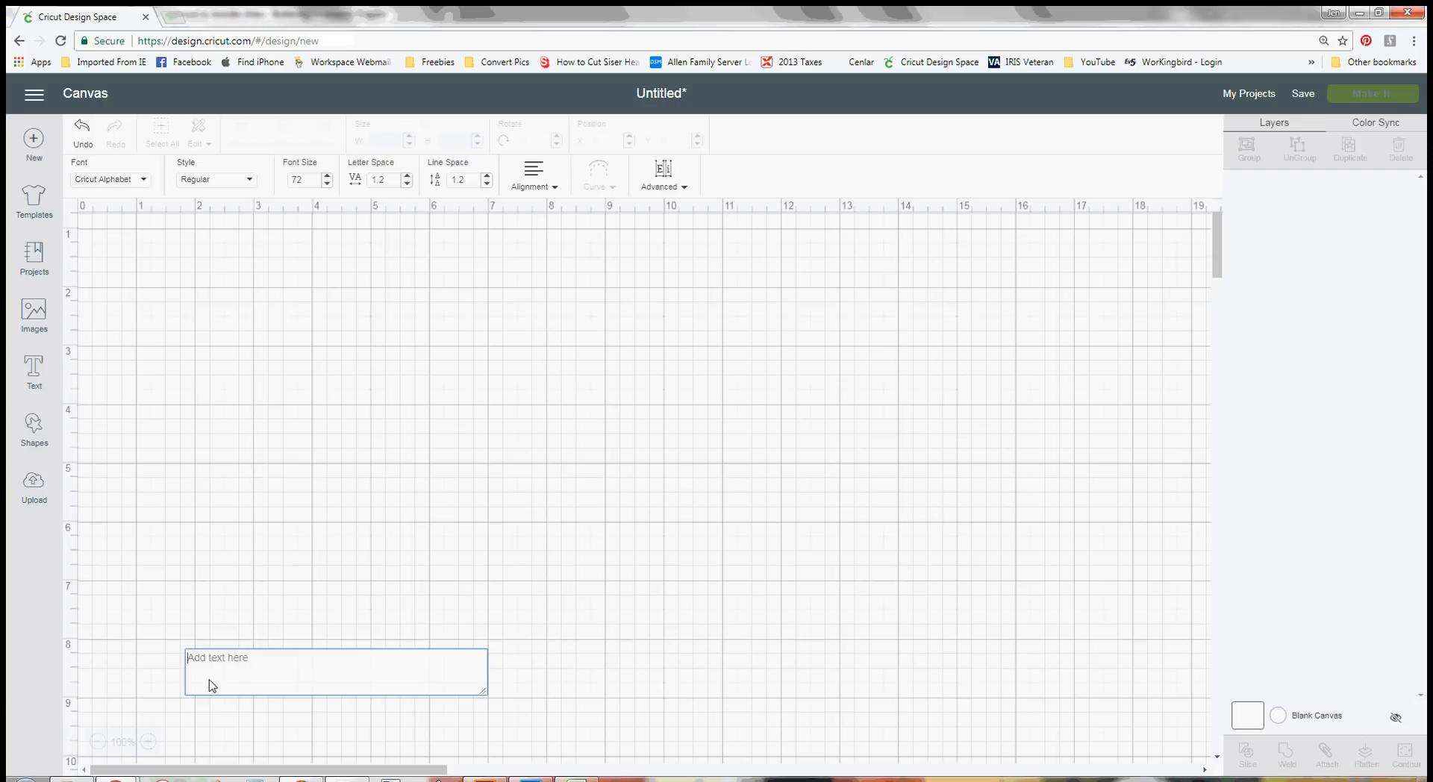
text(Curvi)
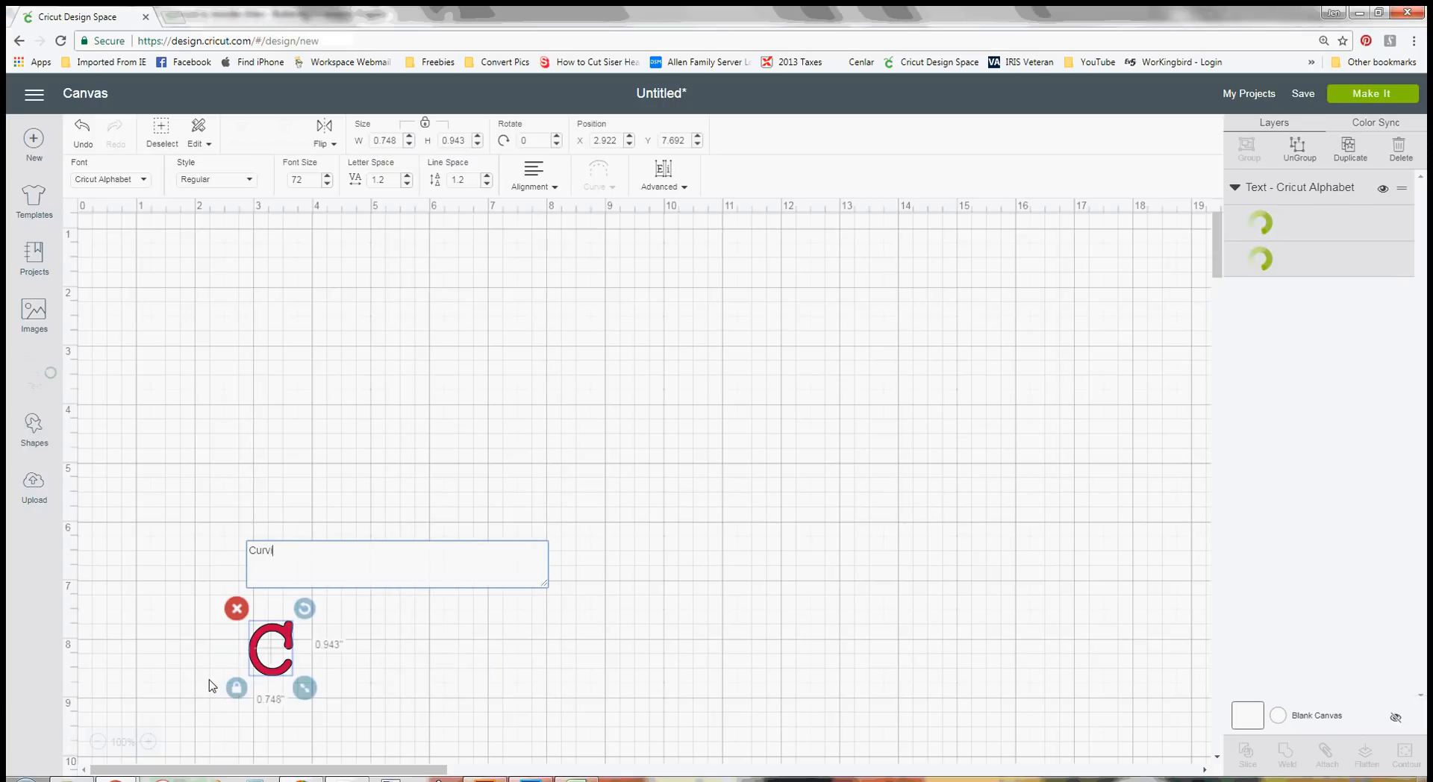
text(ng Text)
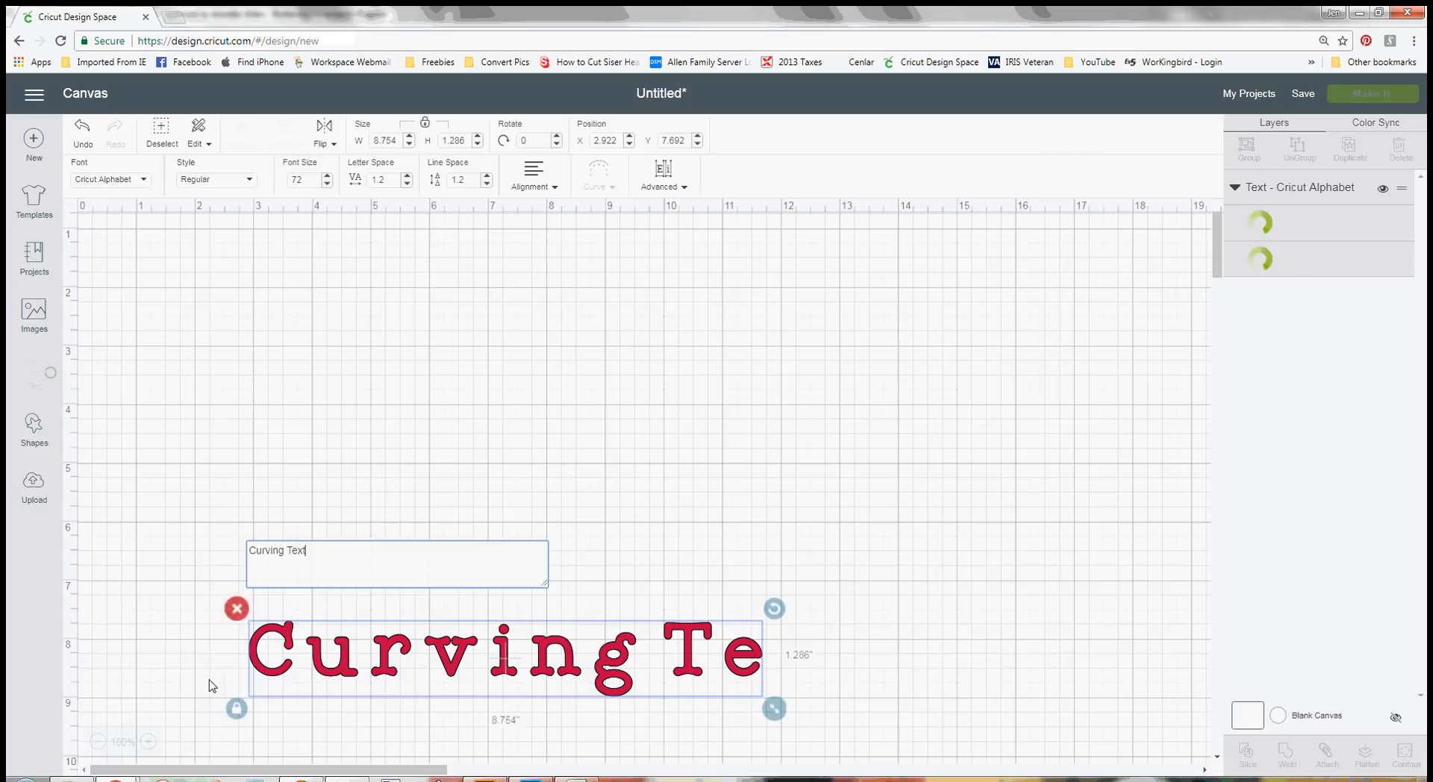
click(297, 468)
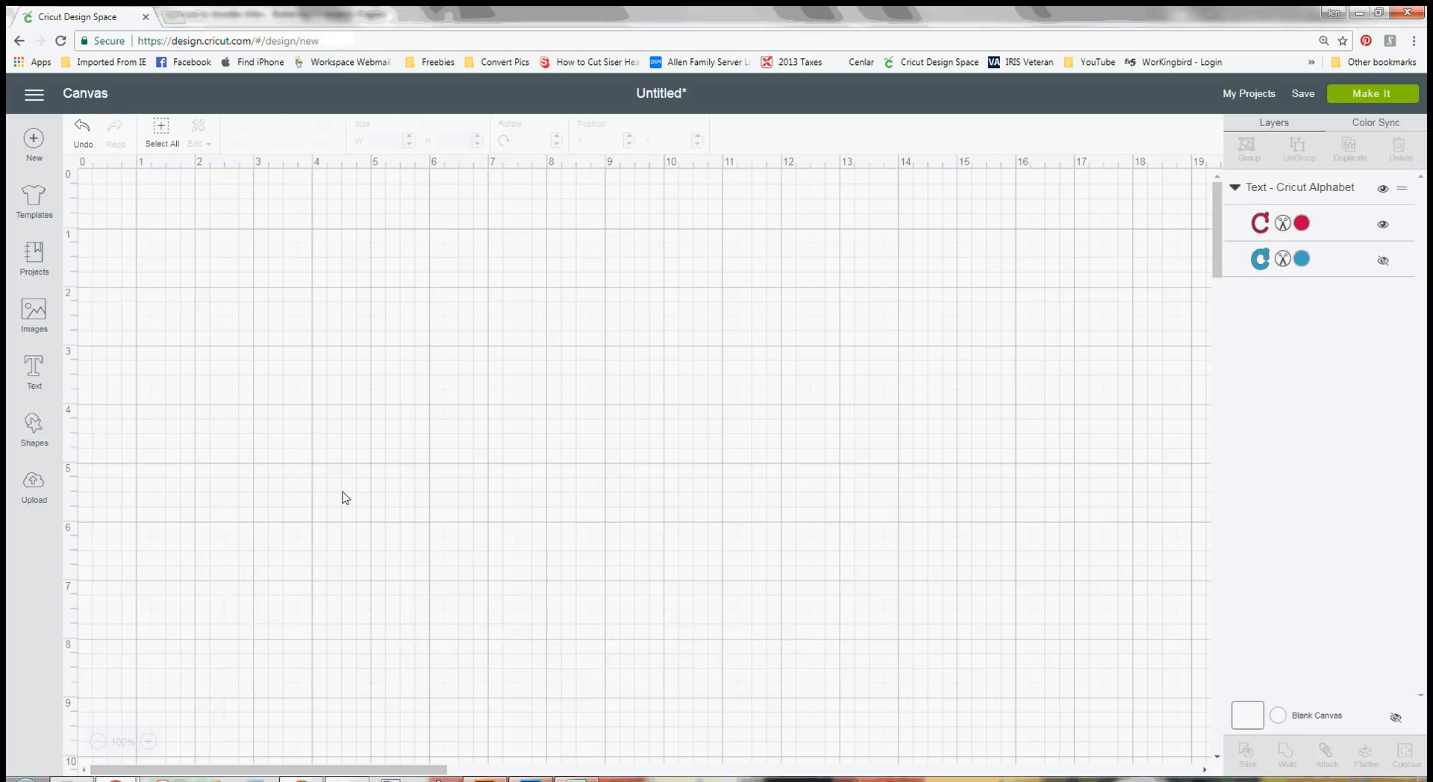
drag(511, 662, 543, 323)
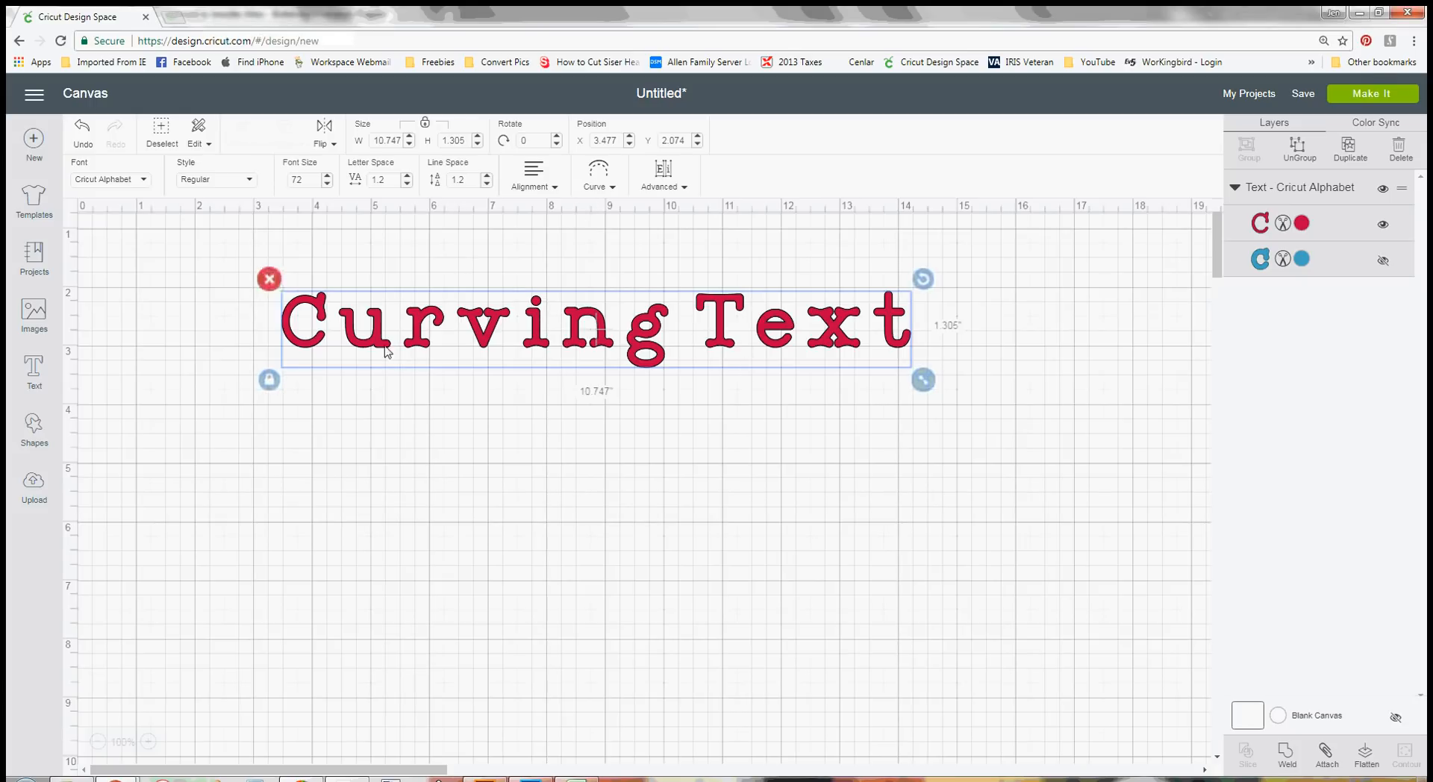
Curve "Curving Text" into a valley shape with a diameter of about -12.29 and move it lower on the canvas.
click(612, 188)
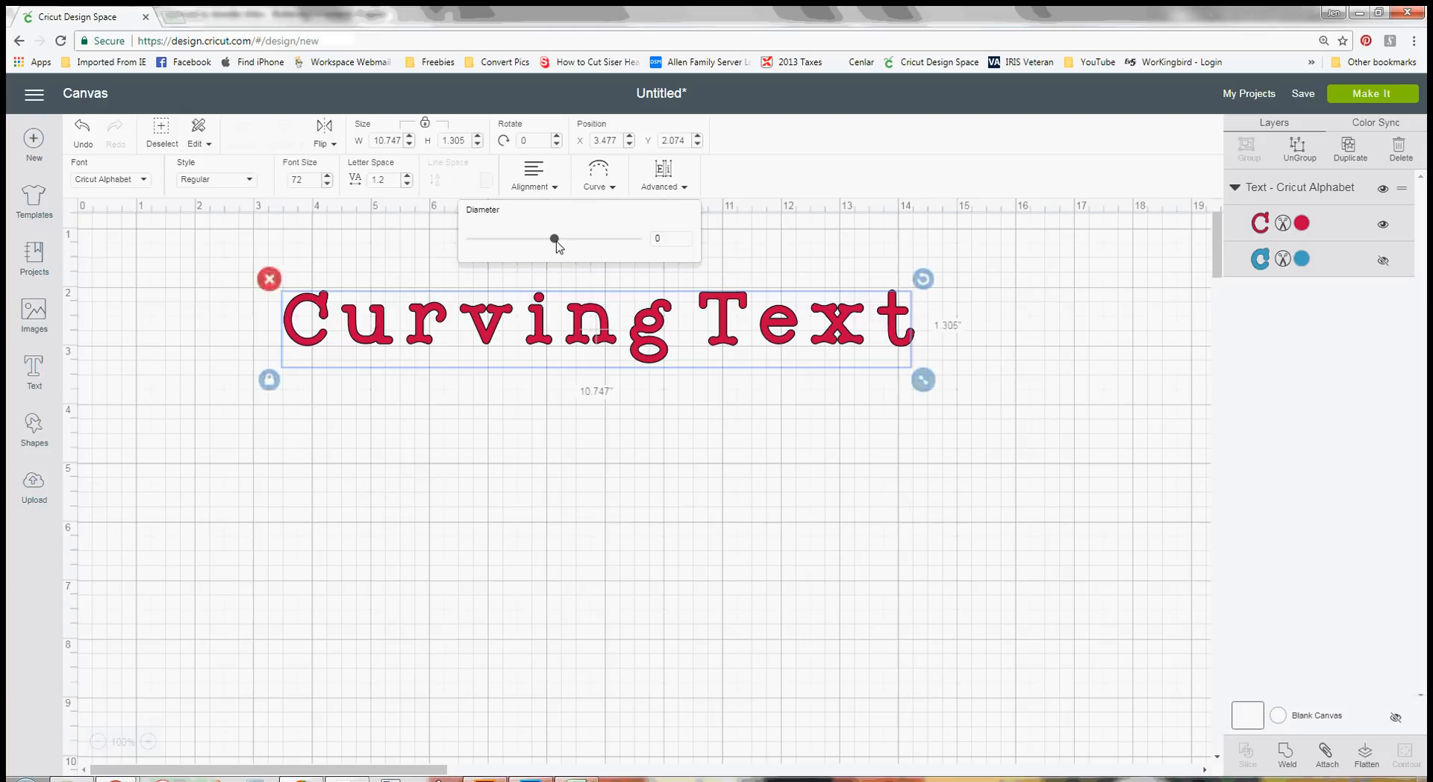
drag(555, 245, 505, 269)
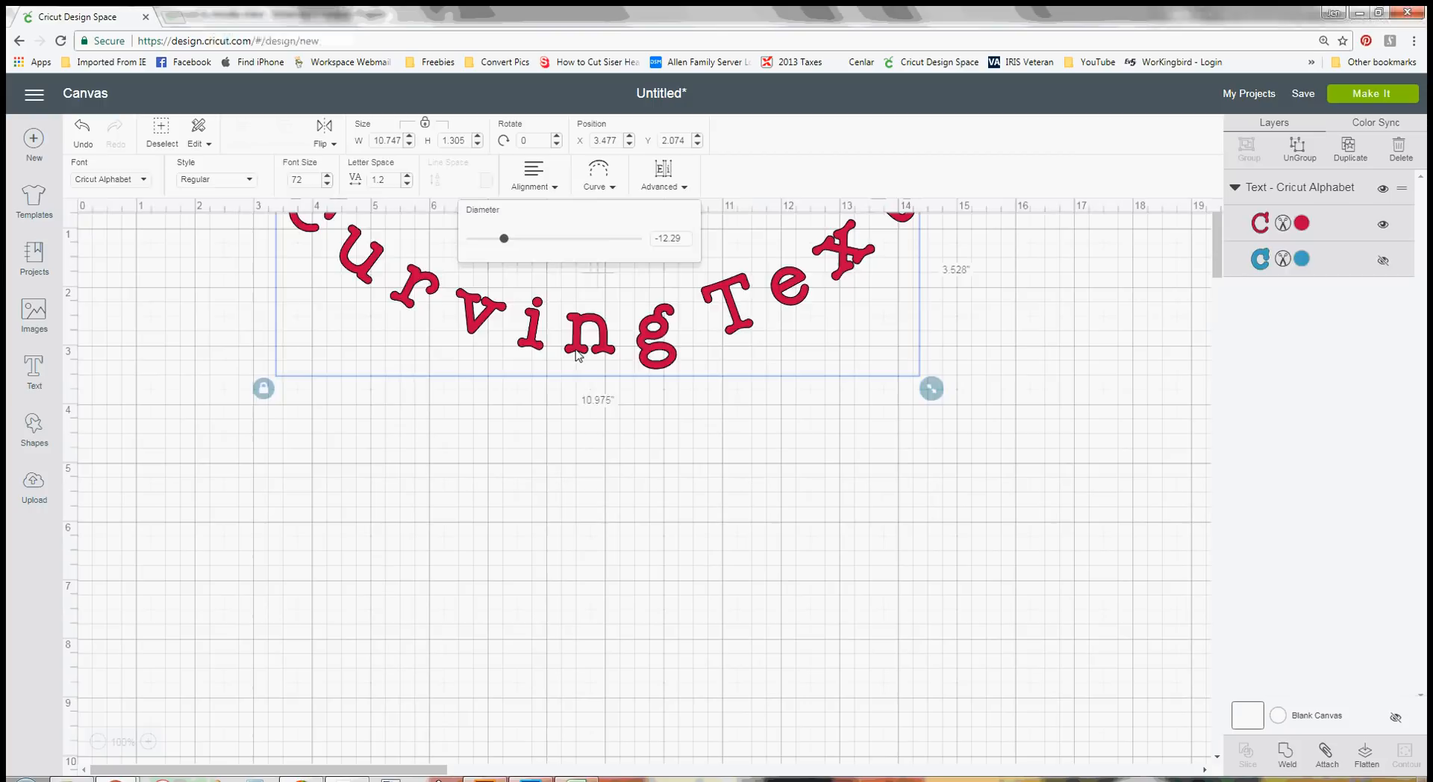
drag(575, 355, 562, 517)
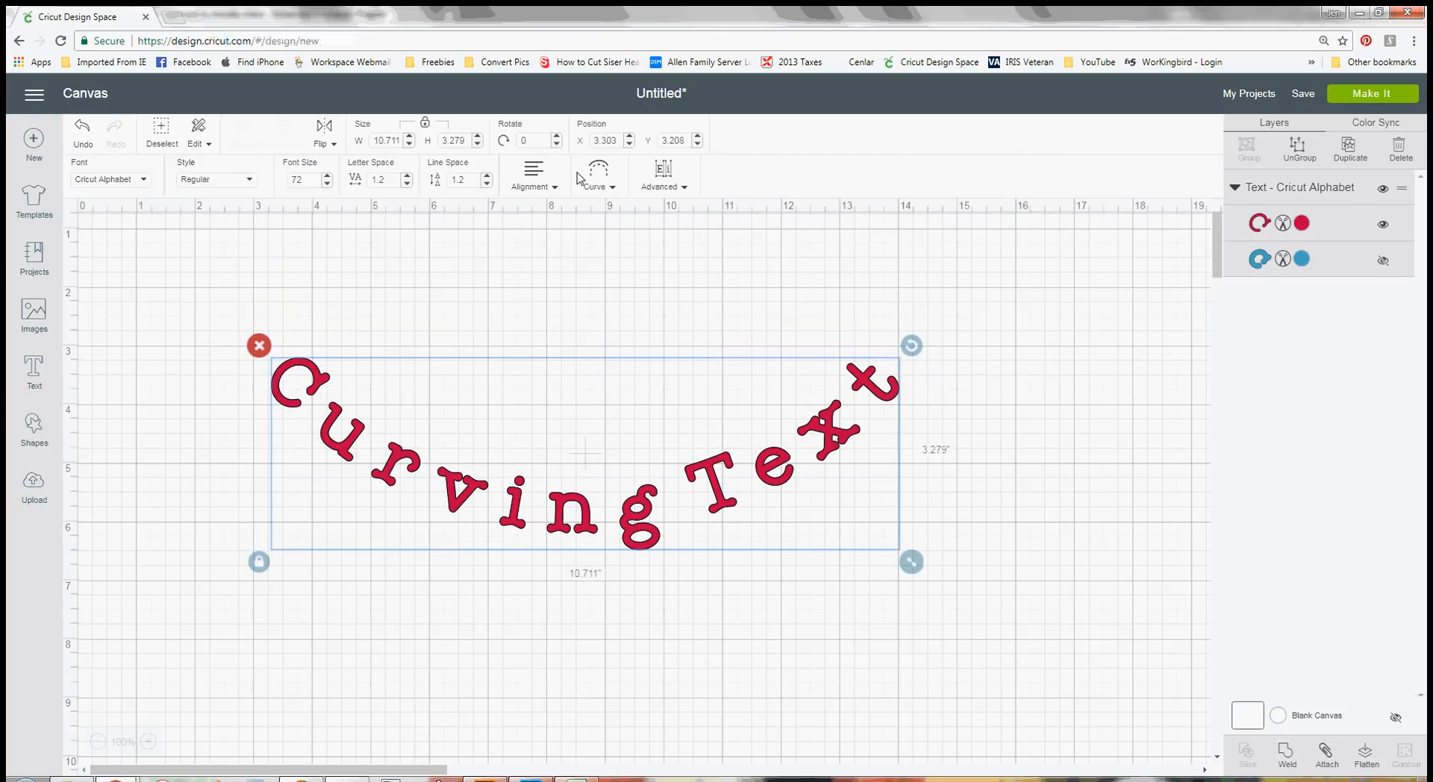
Straighten the text by setting its curve diameter to 0 and move it up slightly.
click(611, 188)
drag(505, 238, 616, 300)
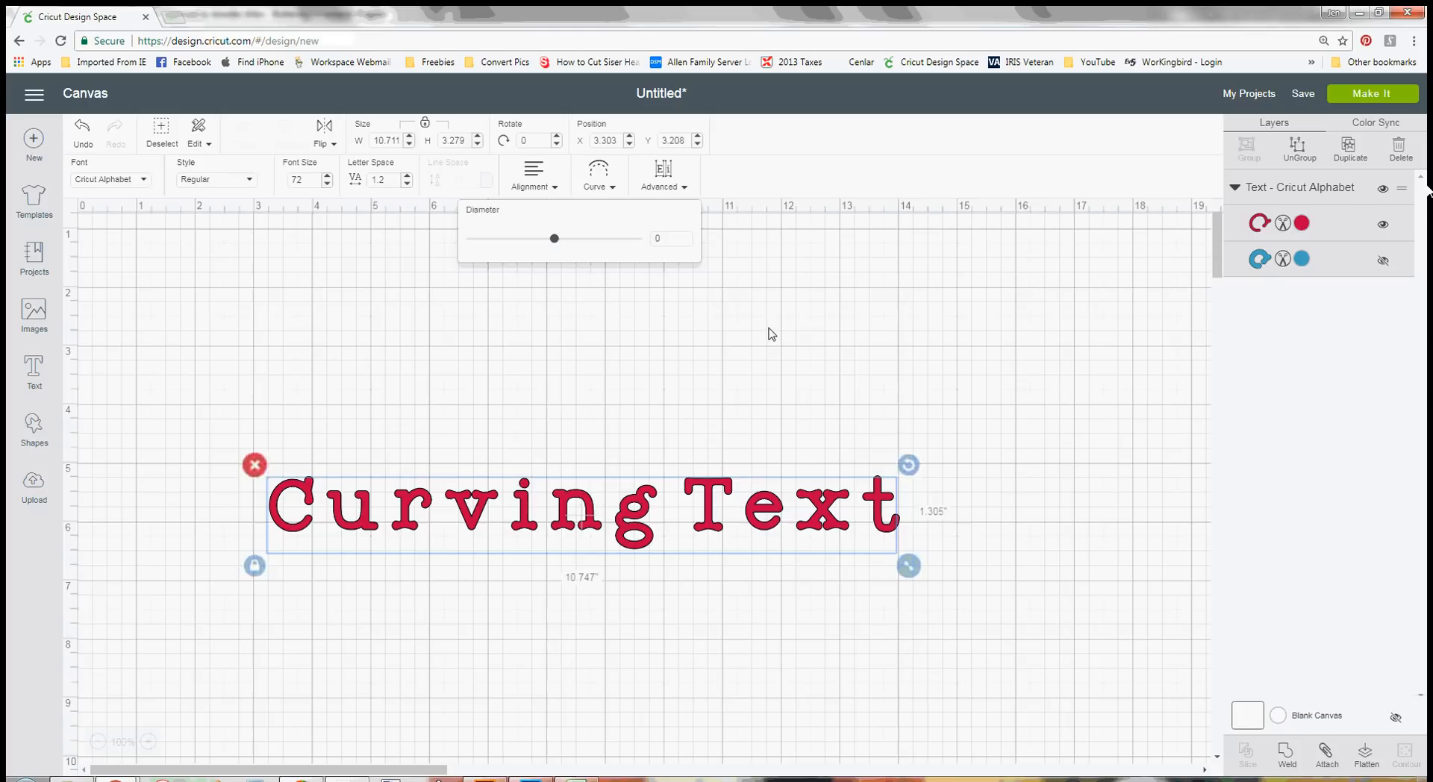
drag(712, 502, 728, 429)
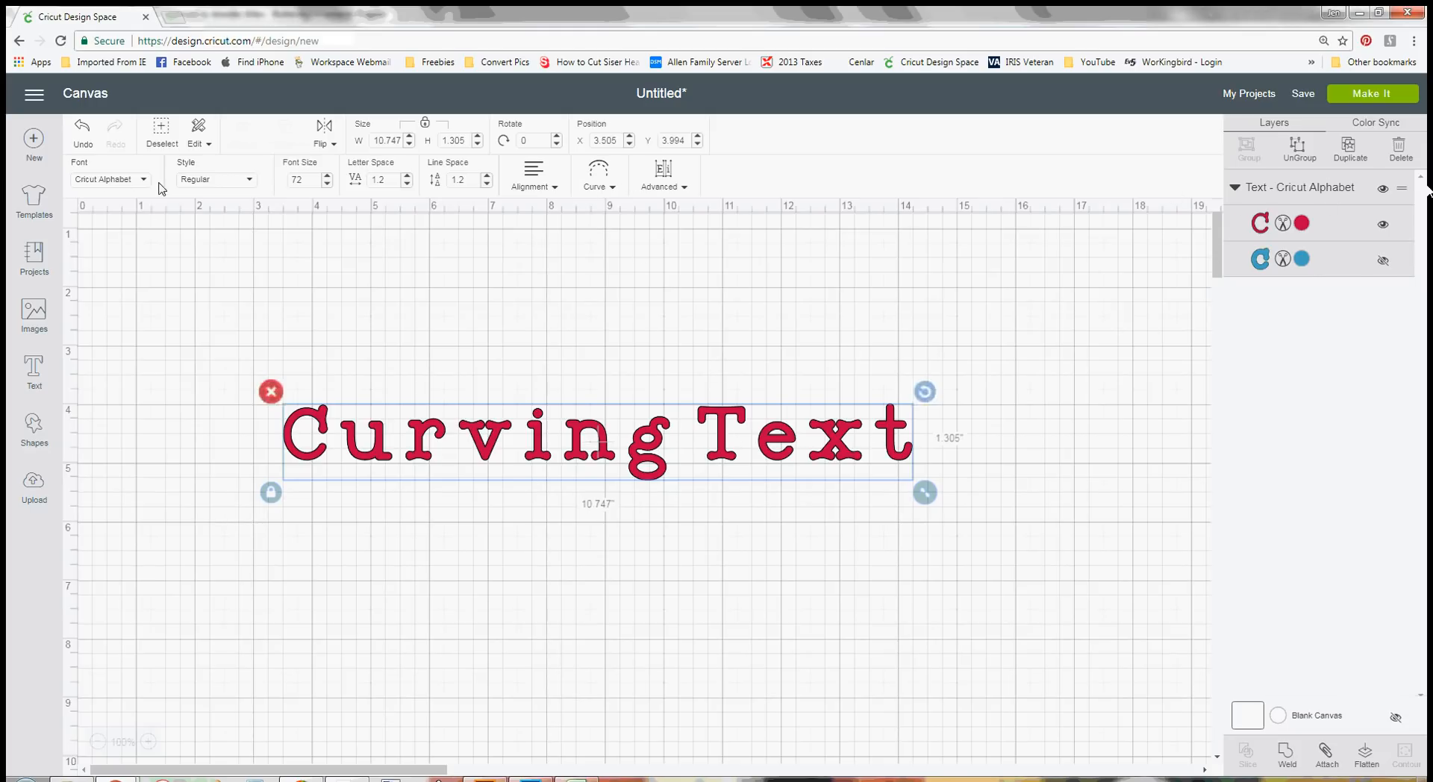
Arch the text upward with a curve diameter of about 9.863 and move it toward the canvas's upper-left corner.
click(596, 187)
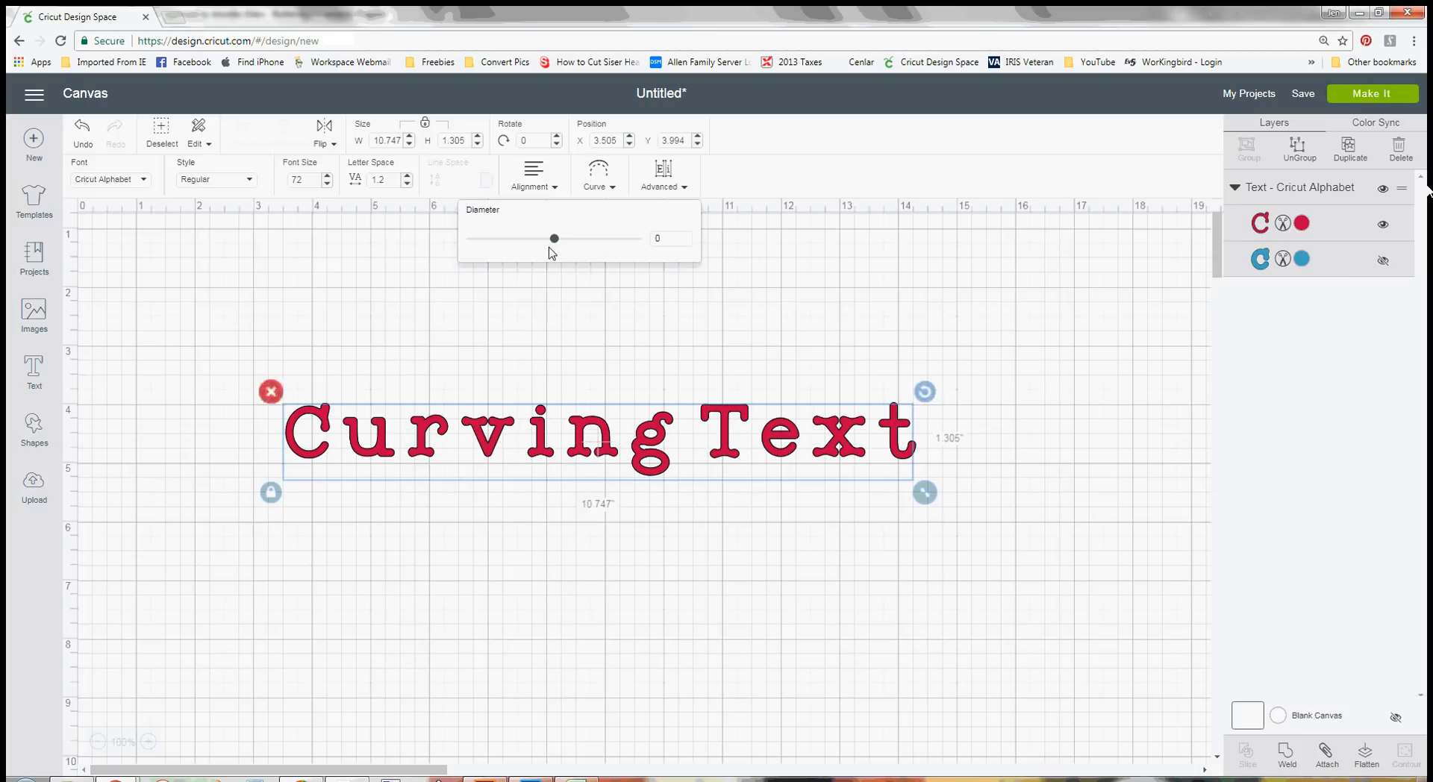
drag(554, 241, 607, 252)
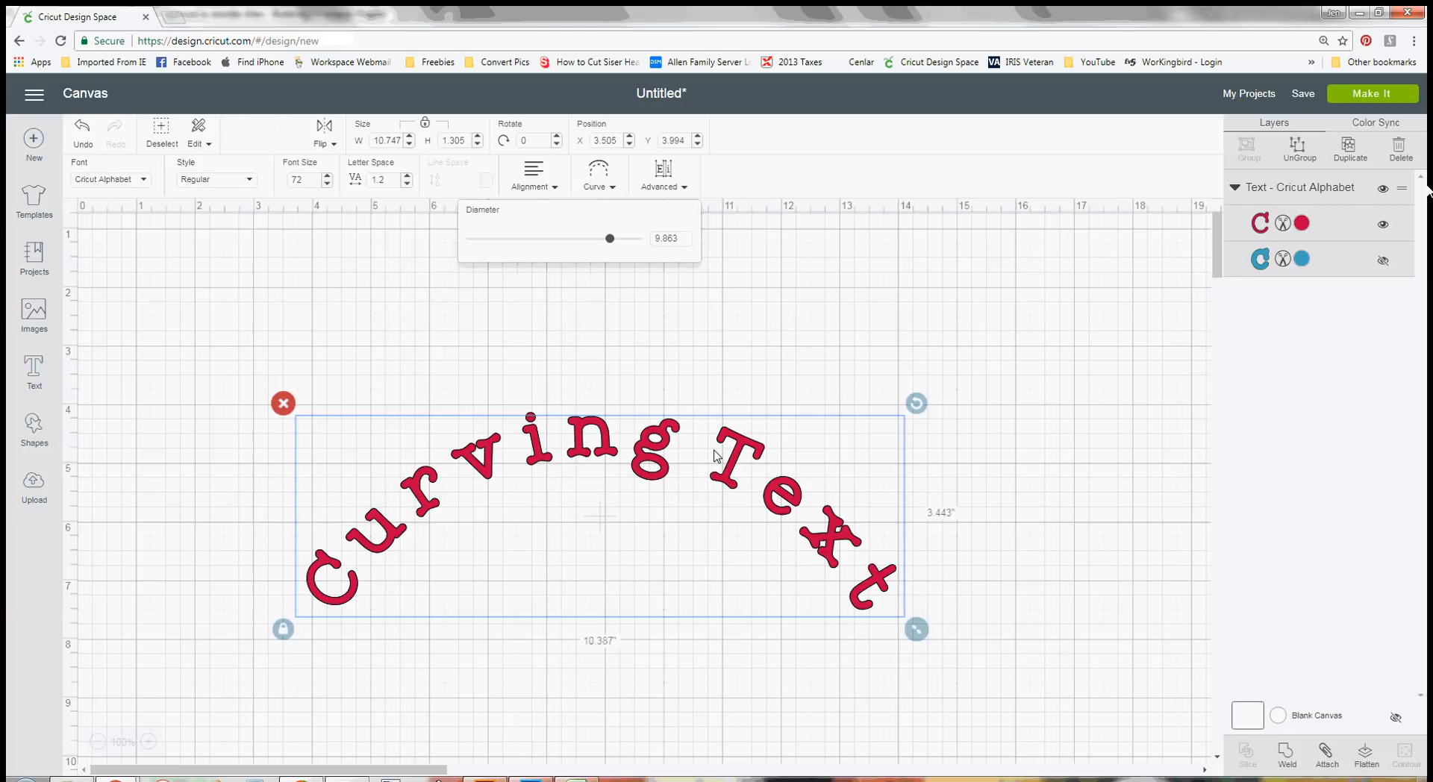
drag(706, 439, 595, 342)
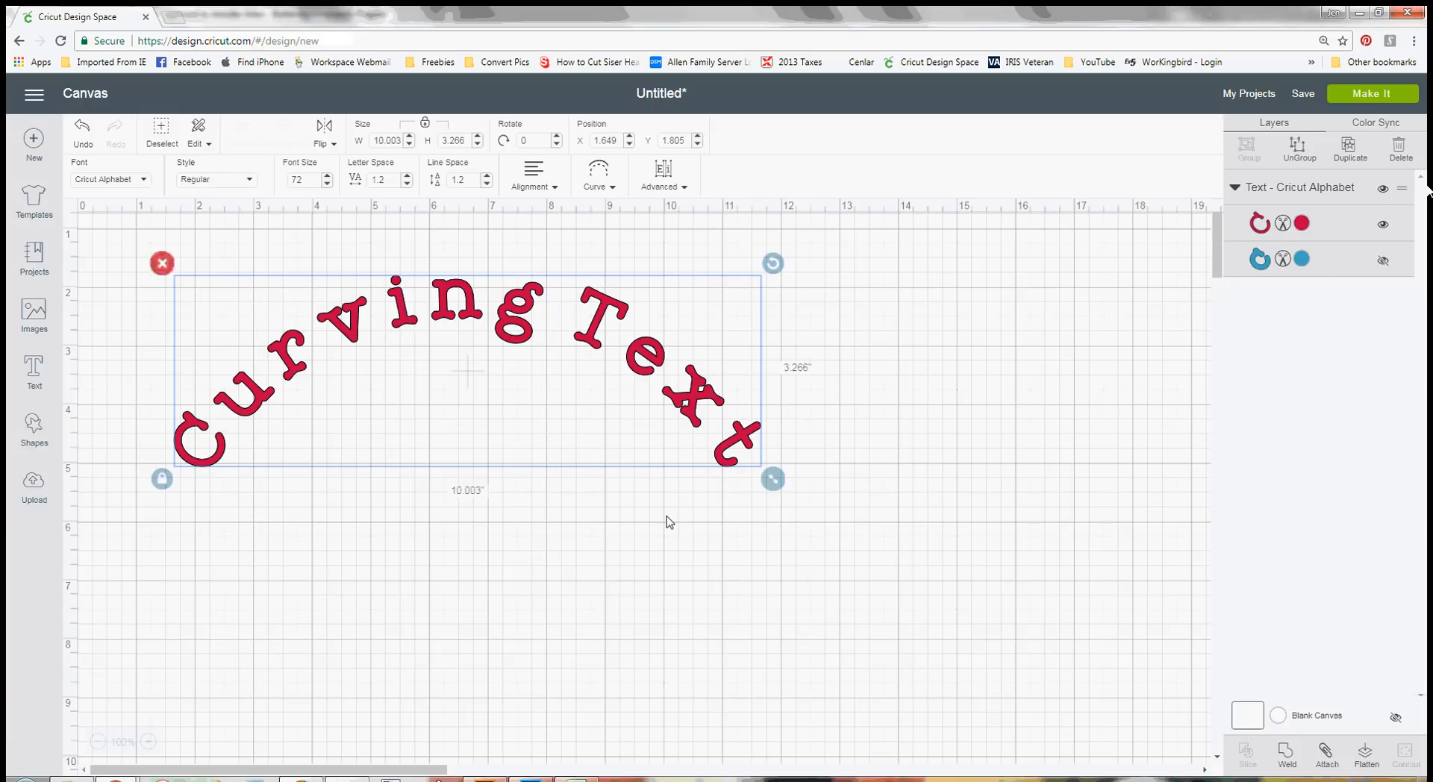
Replace the curved text with a new text object reading "Cu", placed near the canvas's upper-left corner.
key(Delete)
click(32, 380)
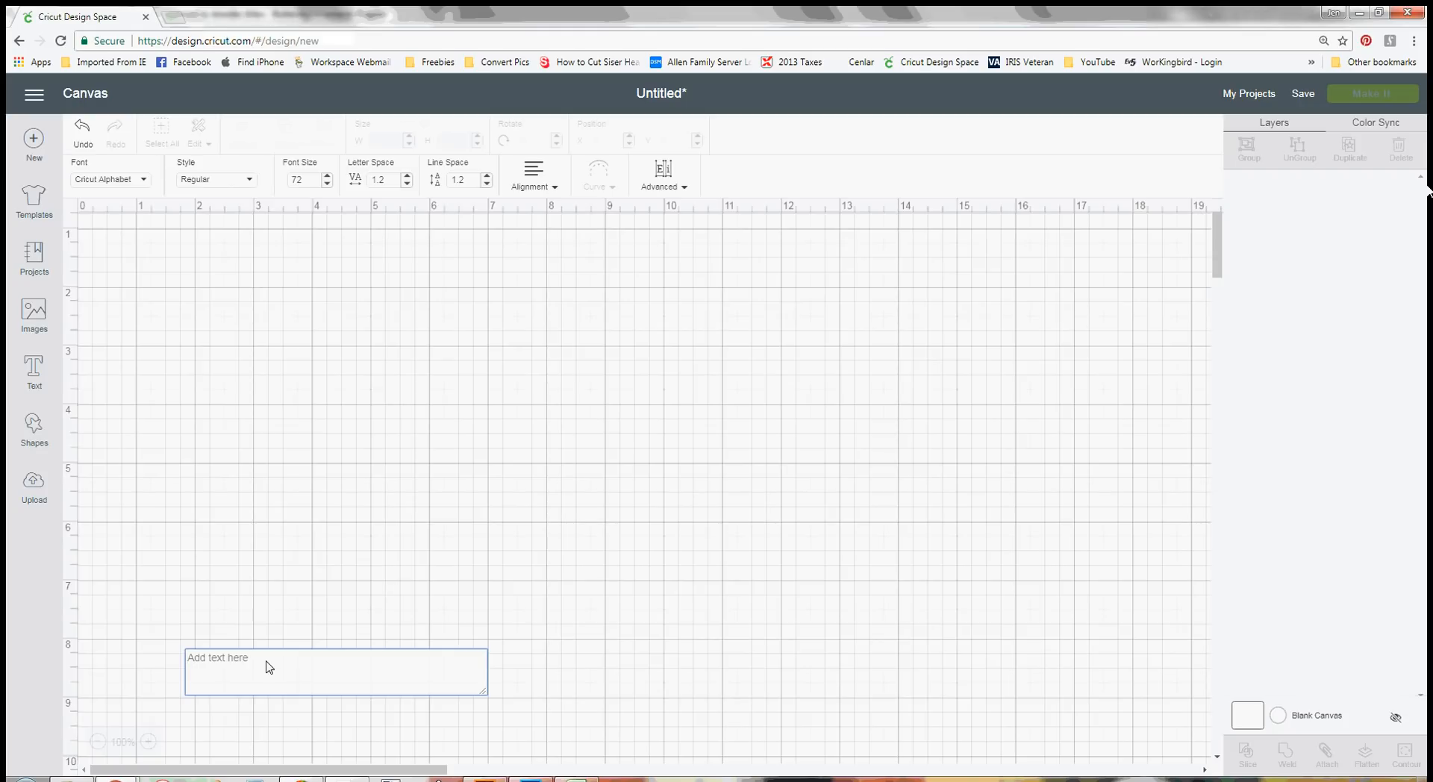
text(Cu)
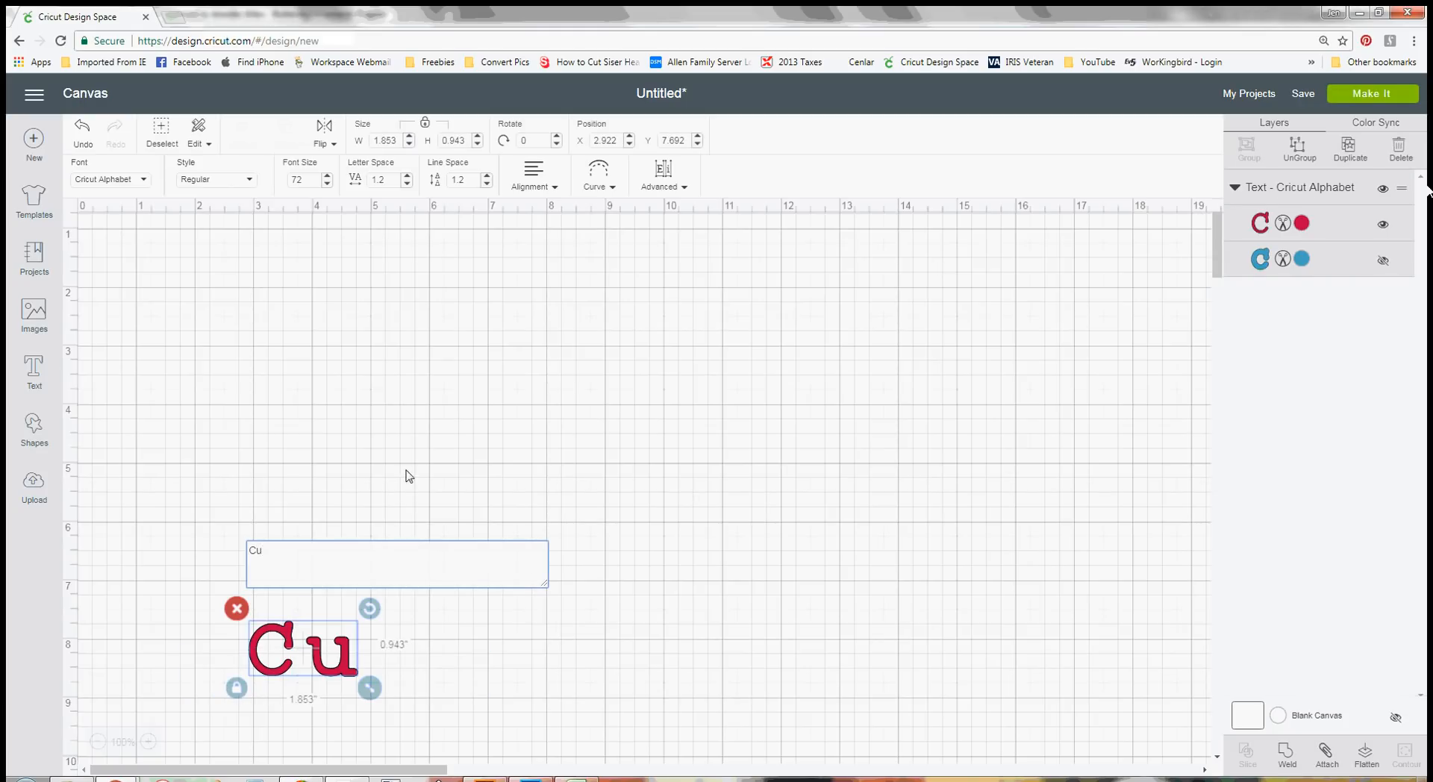
drag(340, 668, 266, 290)
click(377, 455)
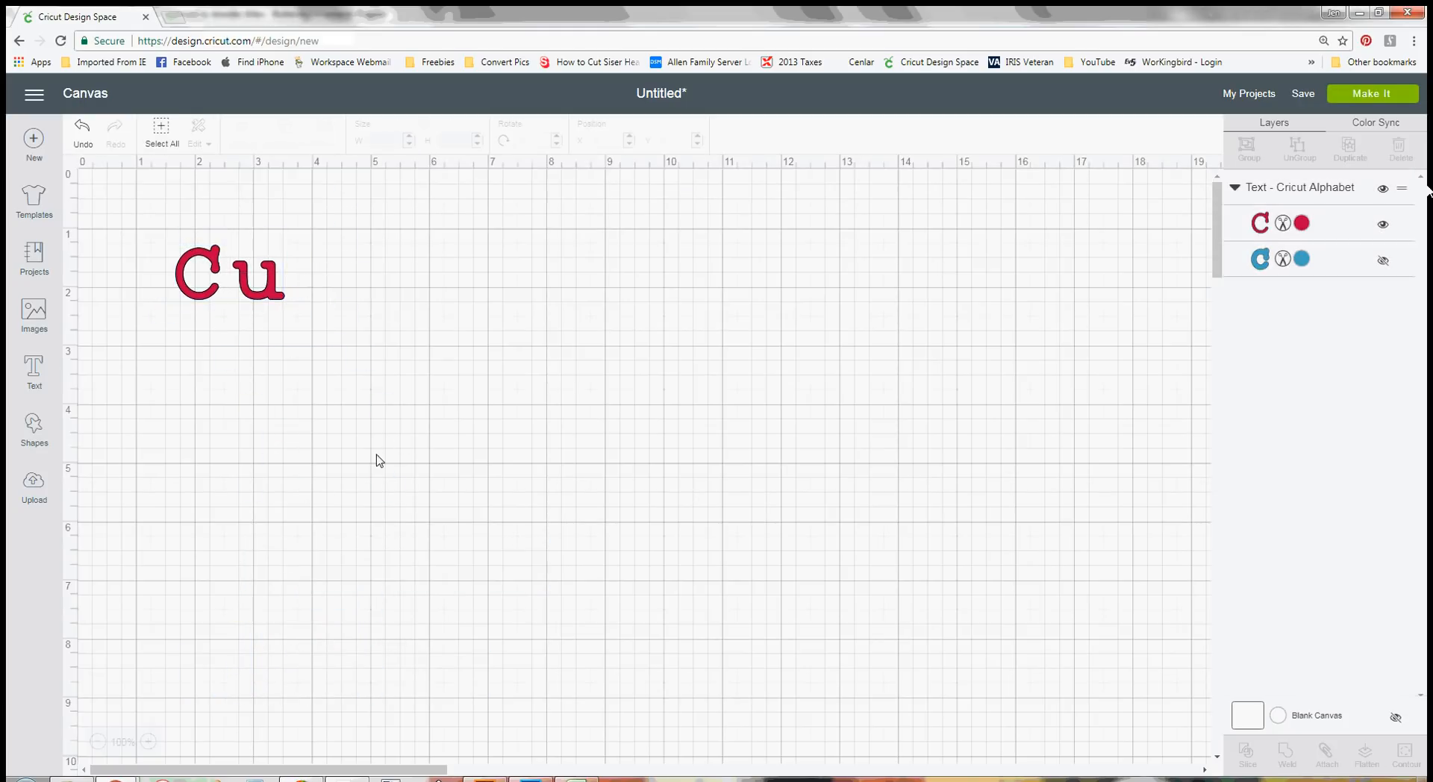
Add a separate text object reading "r" and extend the "Cu" text to "Cur".
click(33, 371)
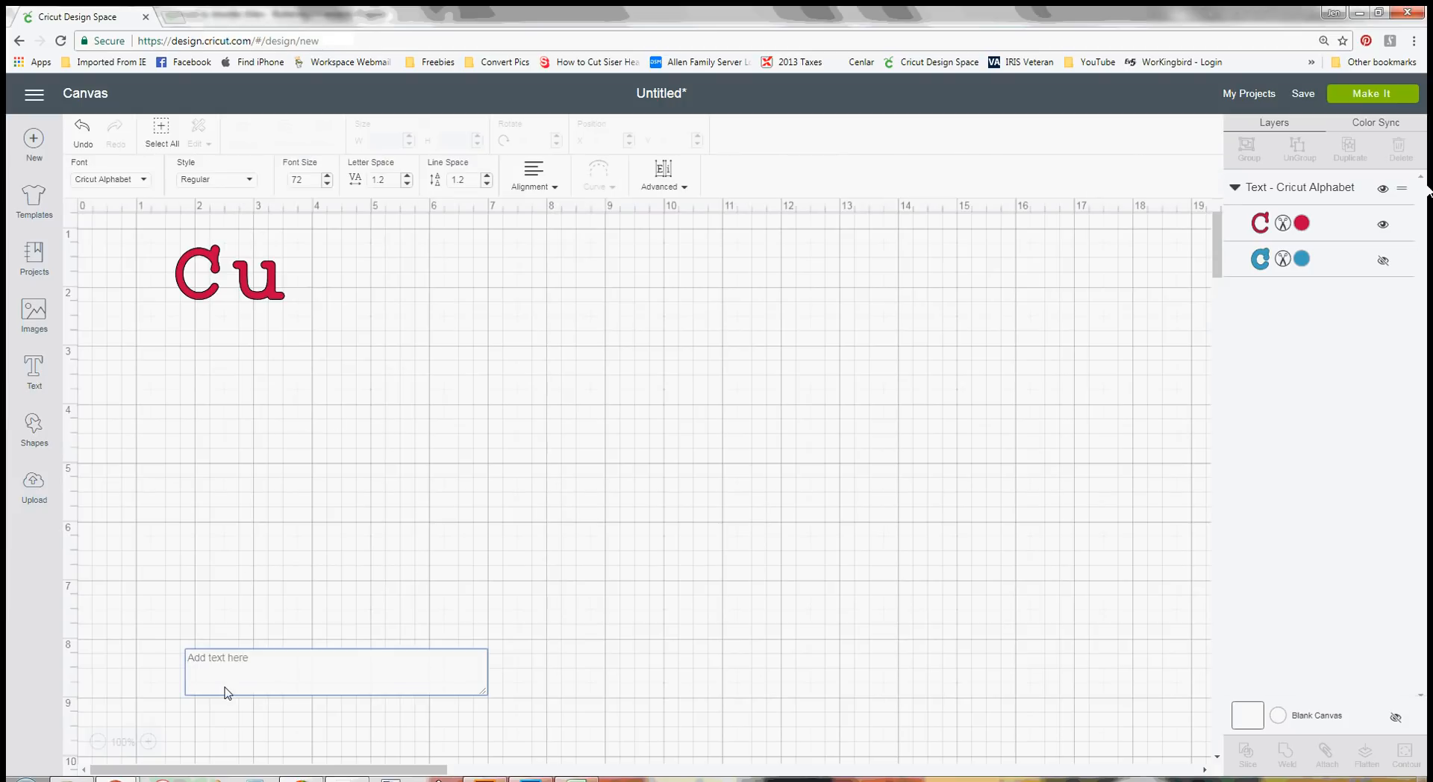
text(r)
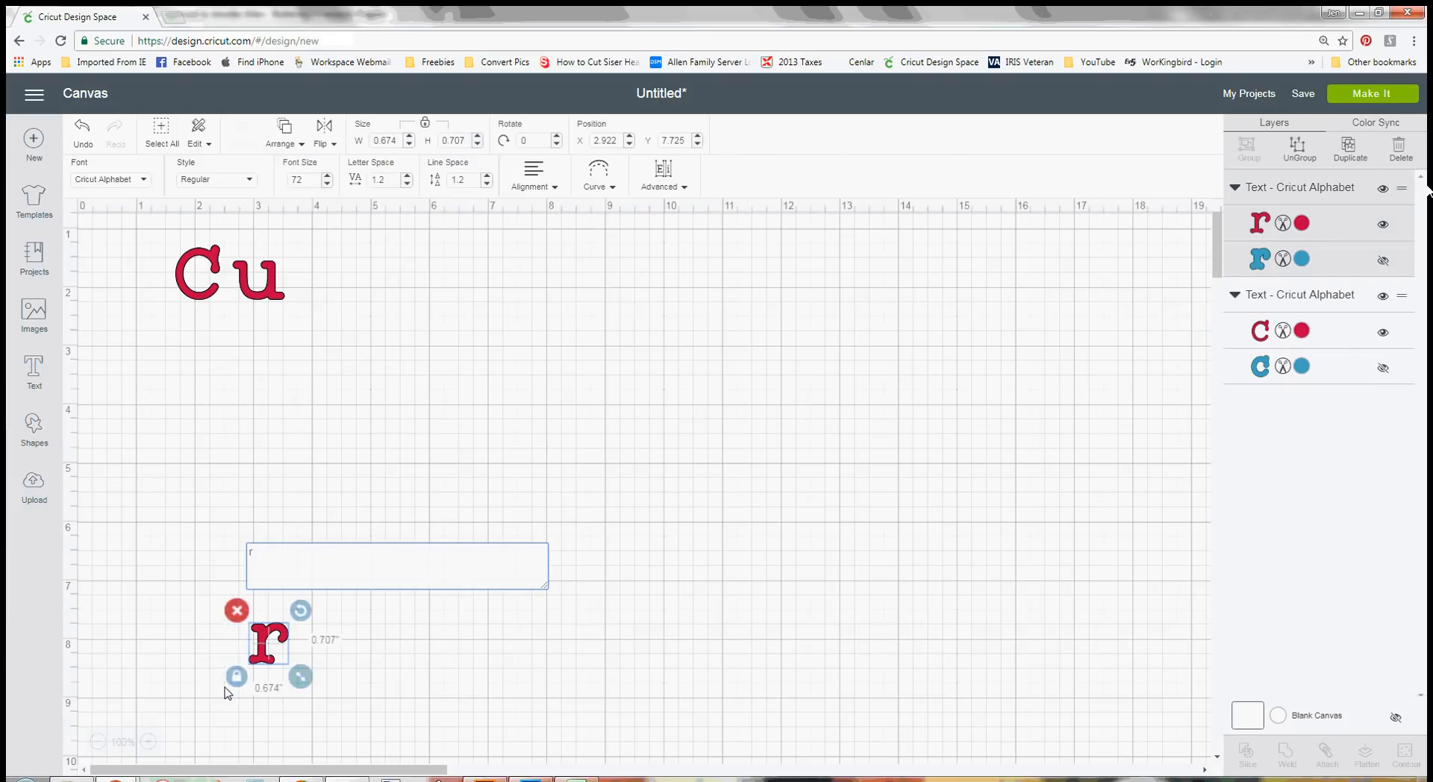
double_click(270, 278)
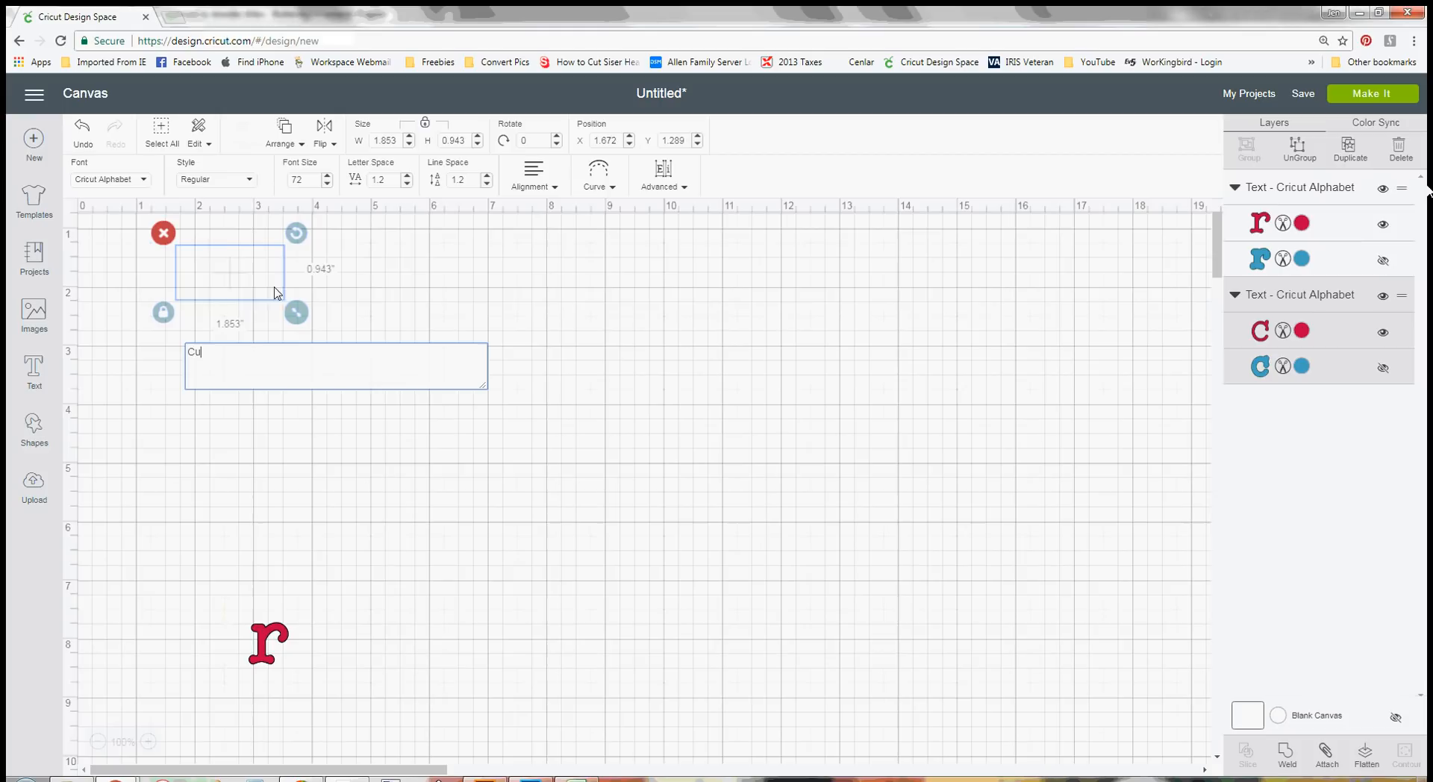
text(r)
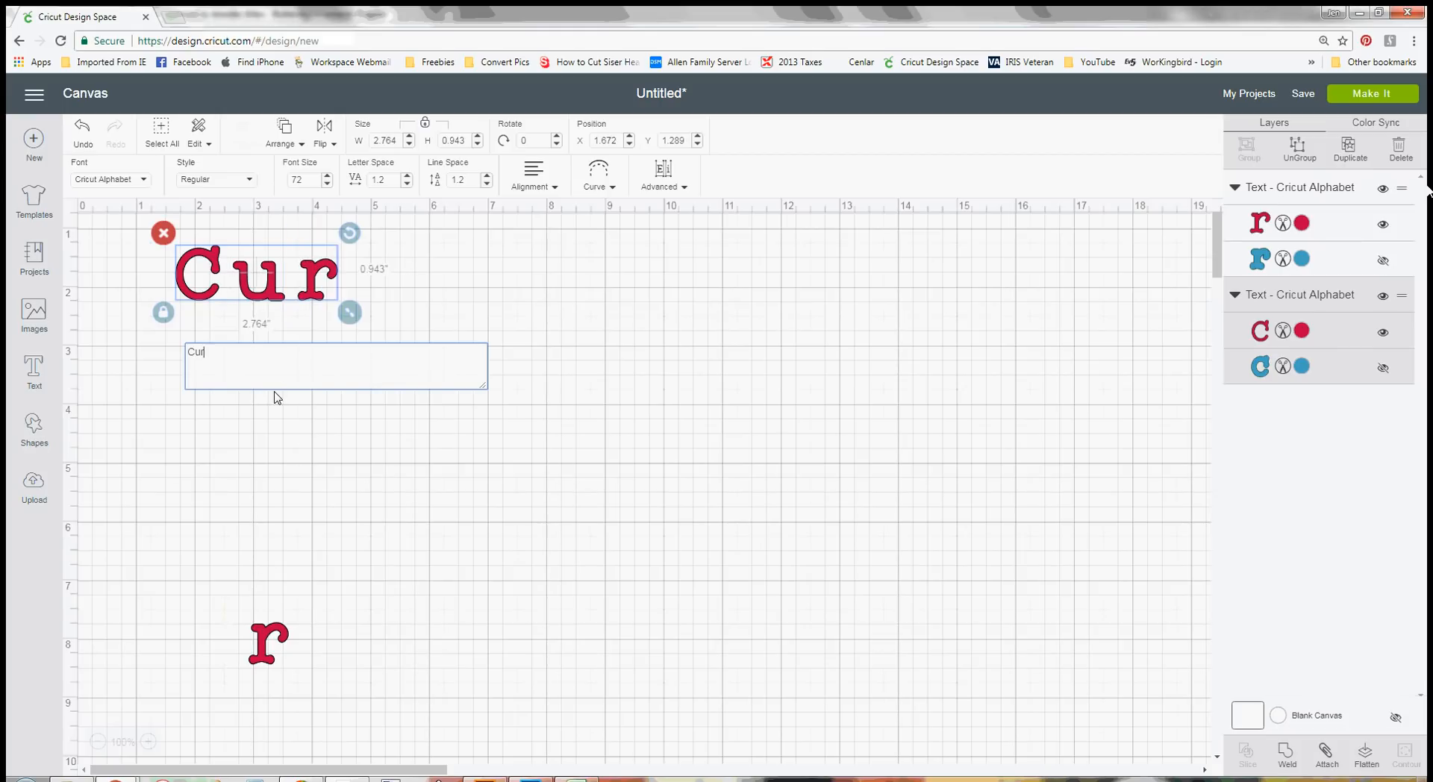
Change the separate "r" text to "vin" and move it beside "Cur", to about X 6.3, Y 0.9.
click(277, 640)
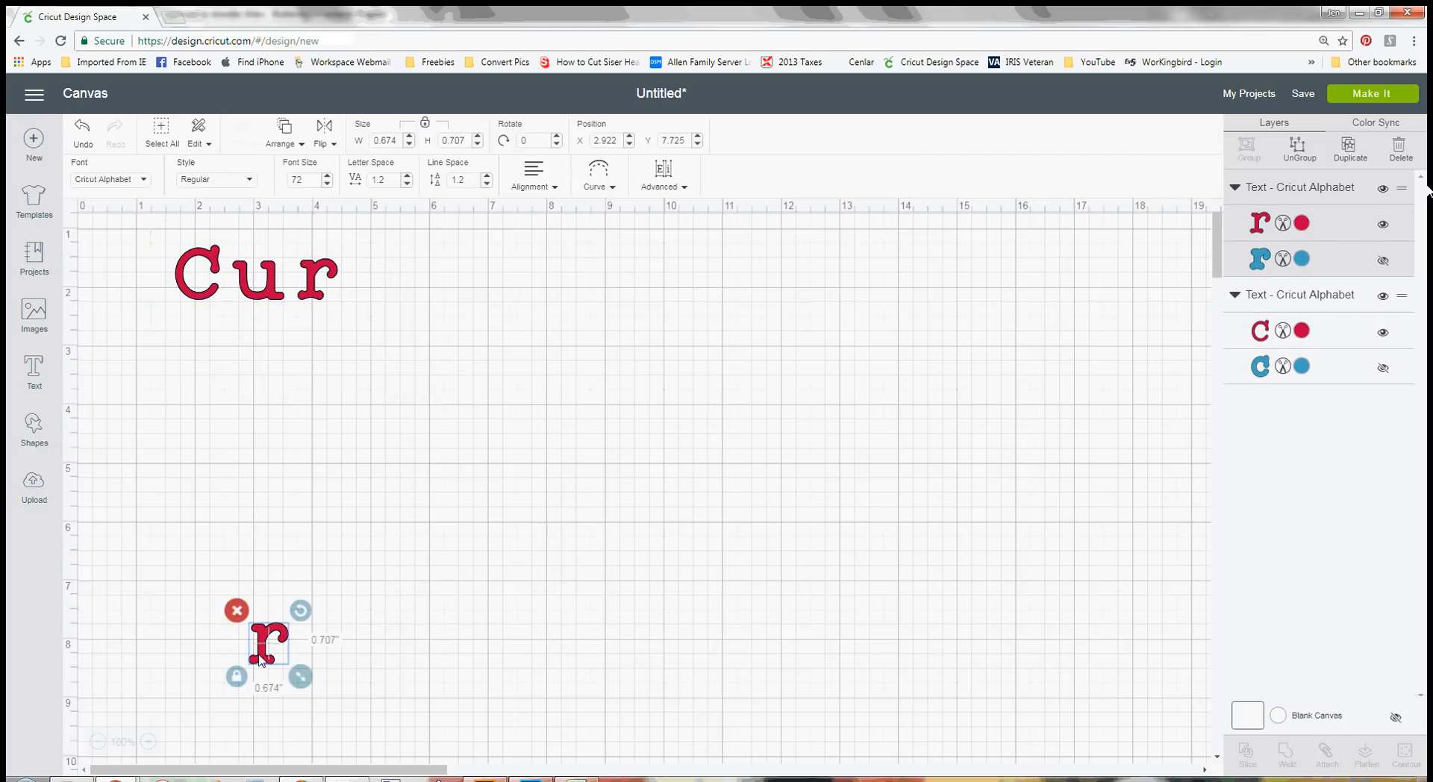
double_click(261, 665)
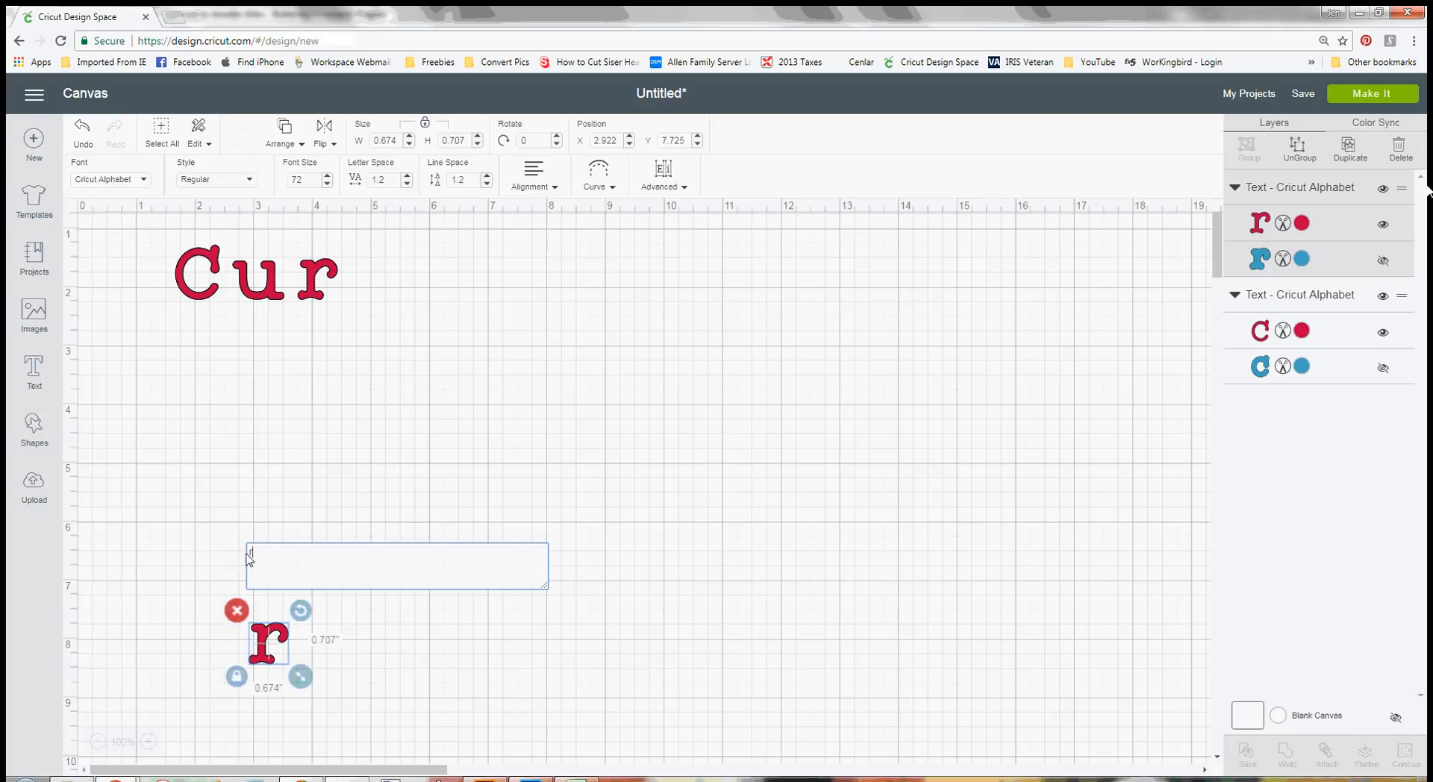
text(vin)
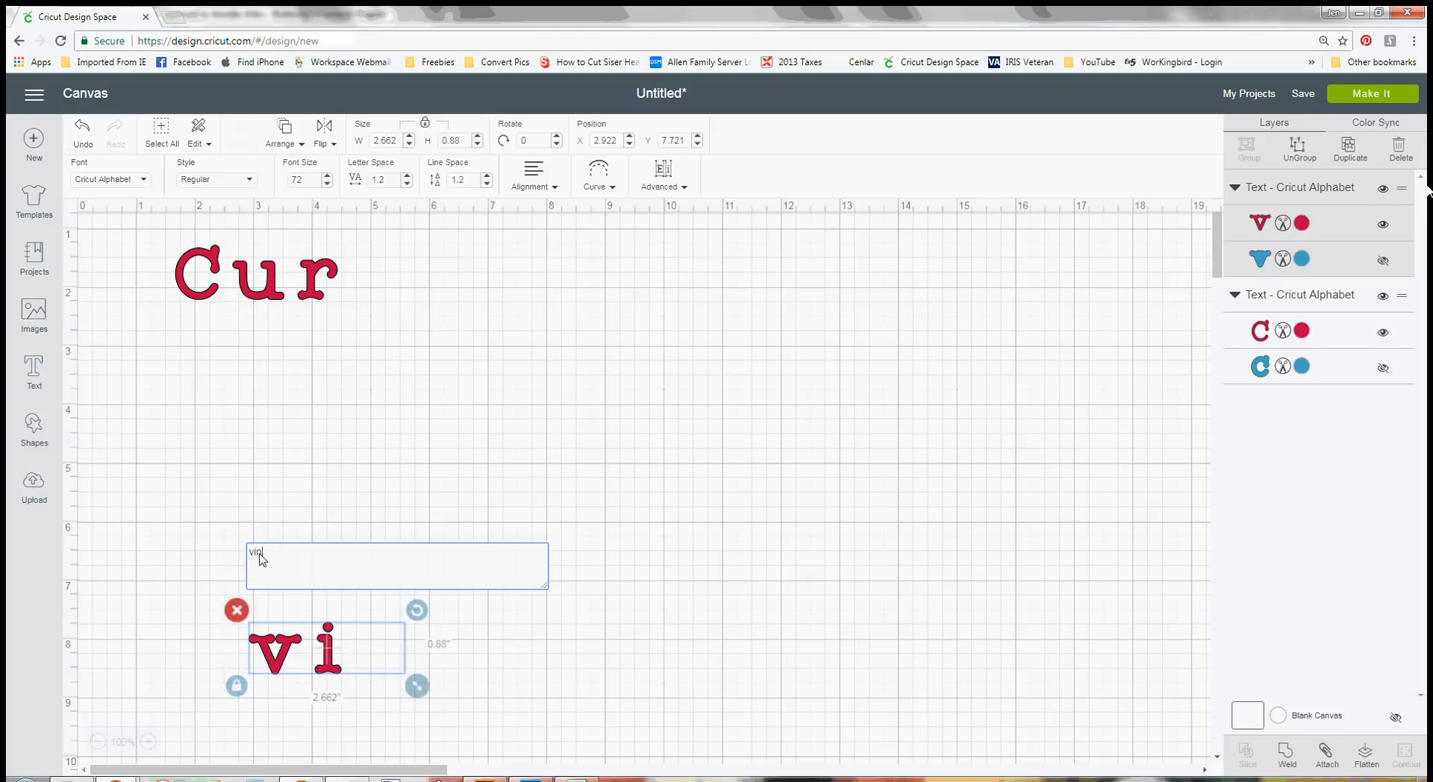
click(195, 466)
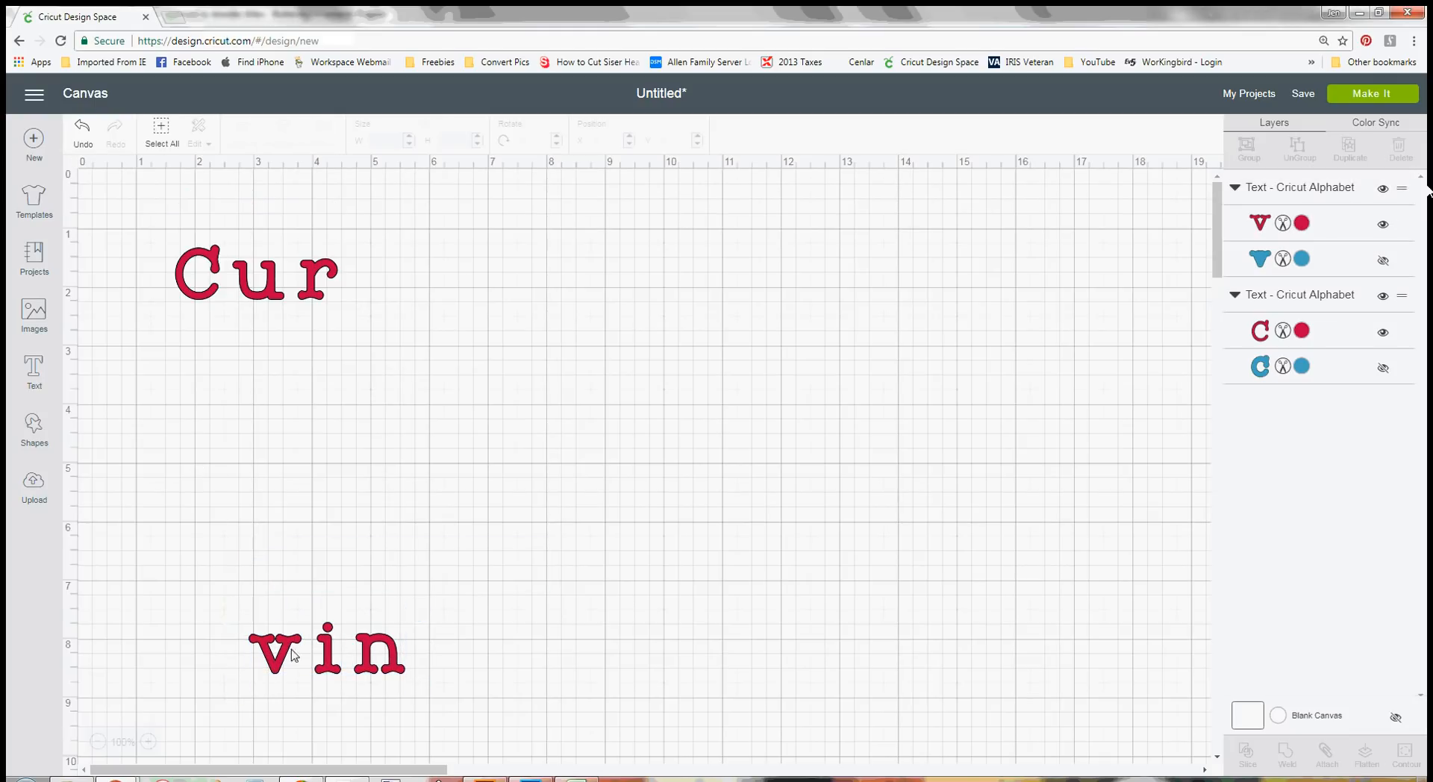
drag(330, 668, 536, 261)
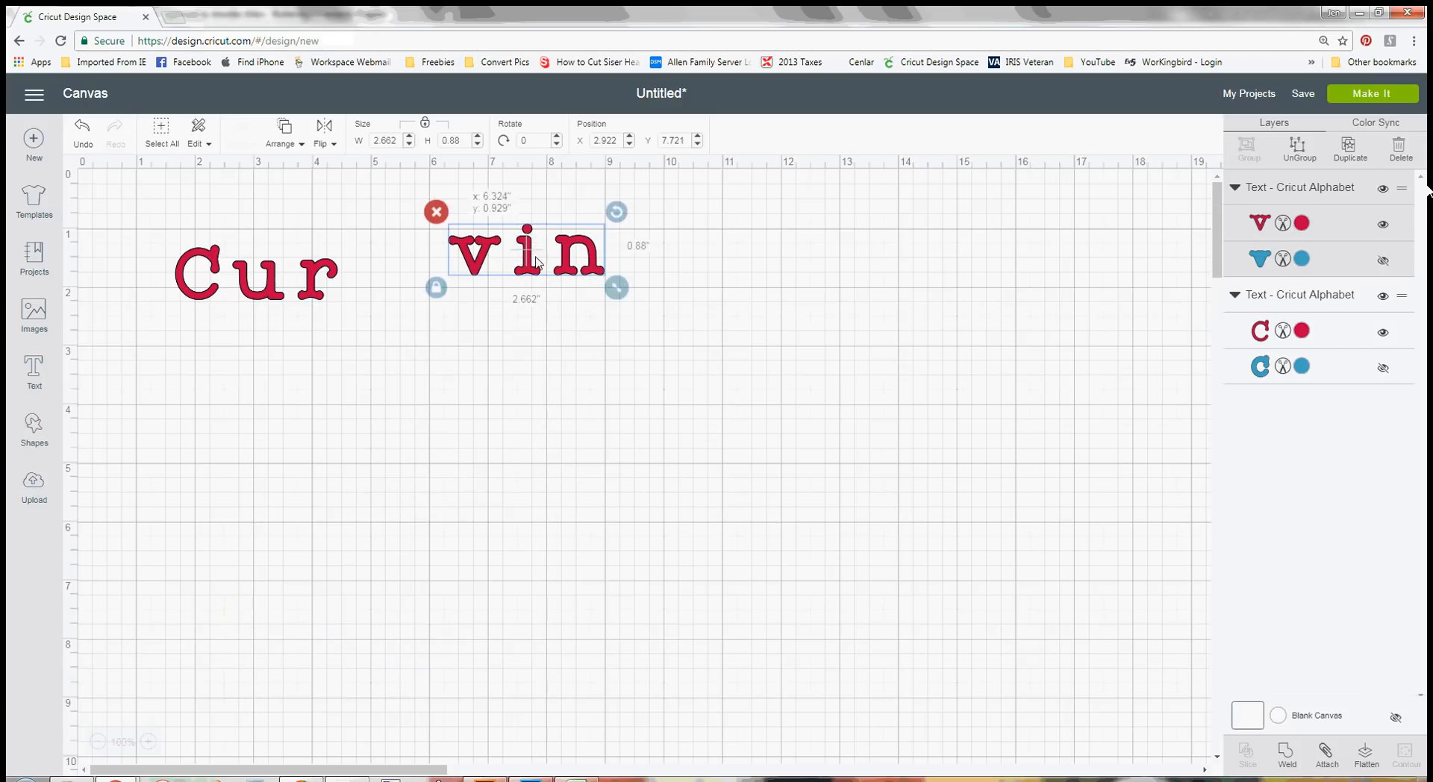
Add a third text object reading "g Text" and move it up to the right of the other two text pieces.
click(35, 369)
text(g)
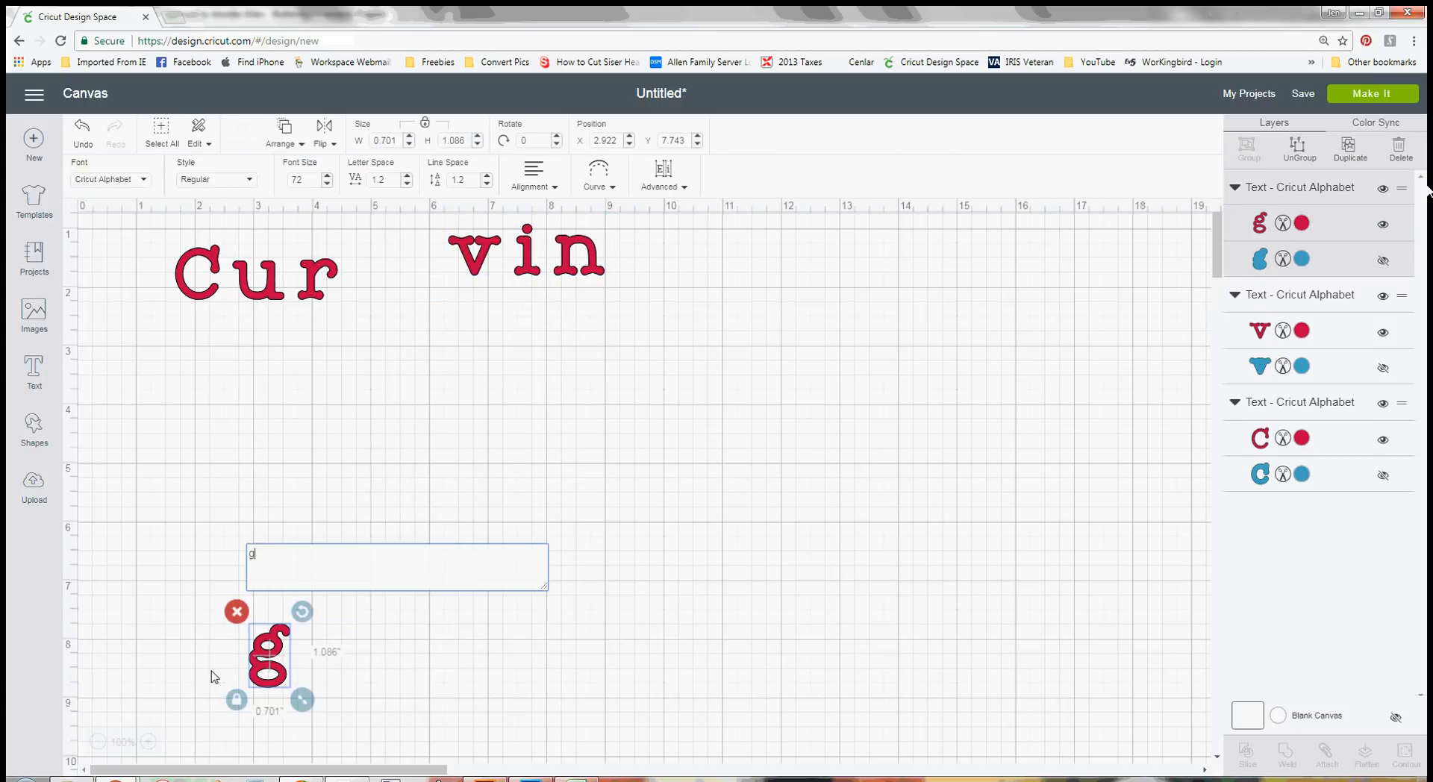
text( T)
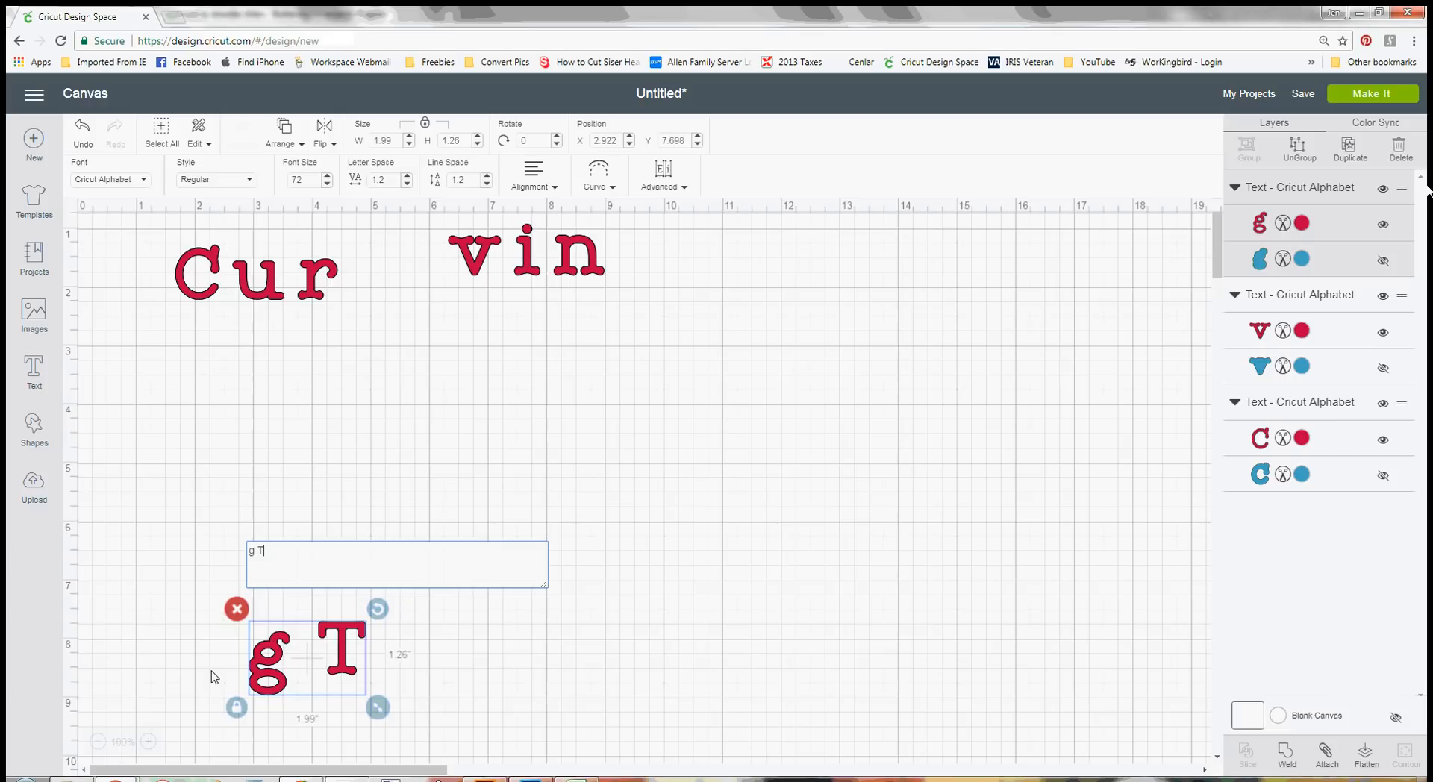
text(ext)
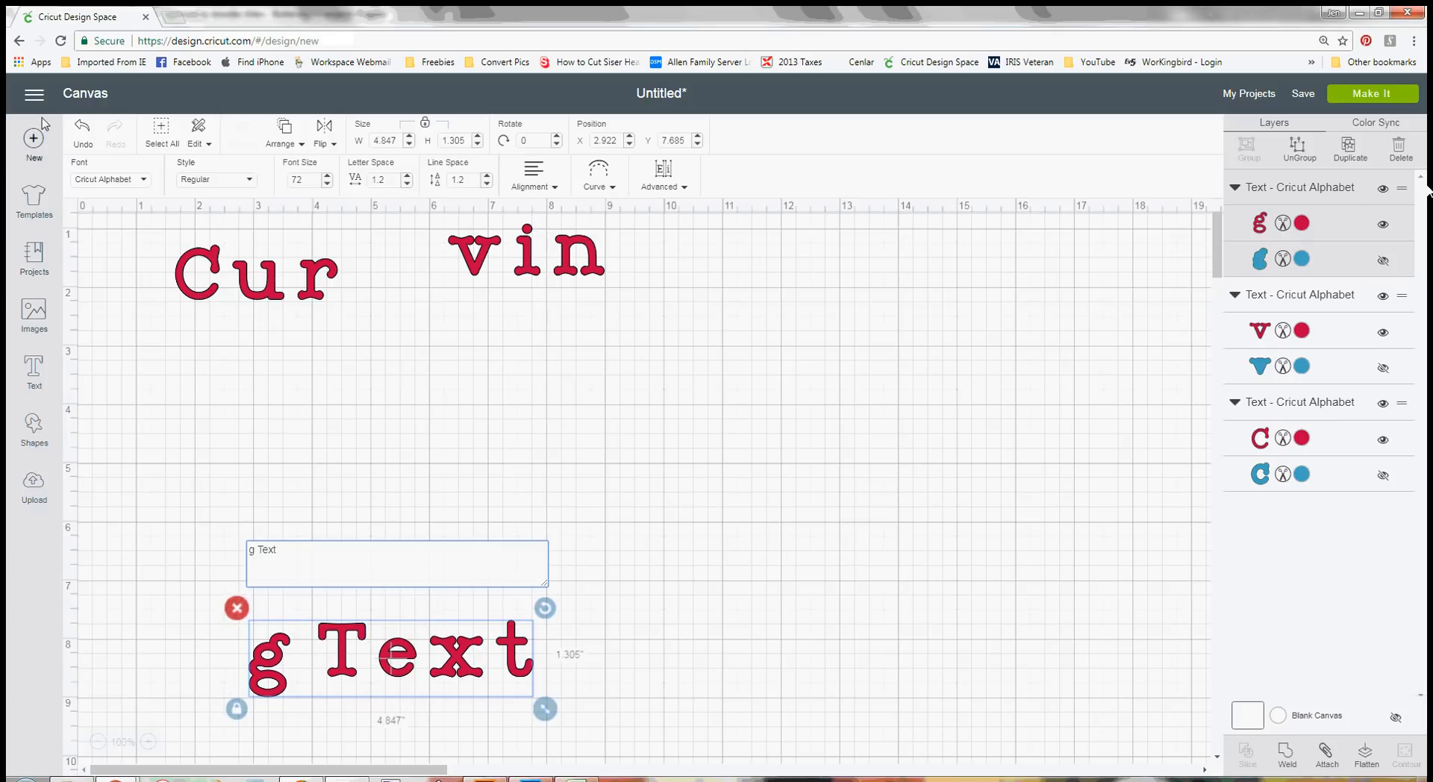
click(141, 364)
drag(392, 657, 803, 396)
Line up the "Cur", "vin" and "g Text" pieces side by side so they read "Curving Text".
drag(317, 292, 462, 328)
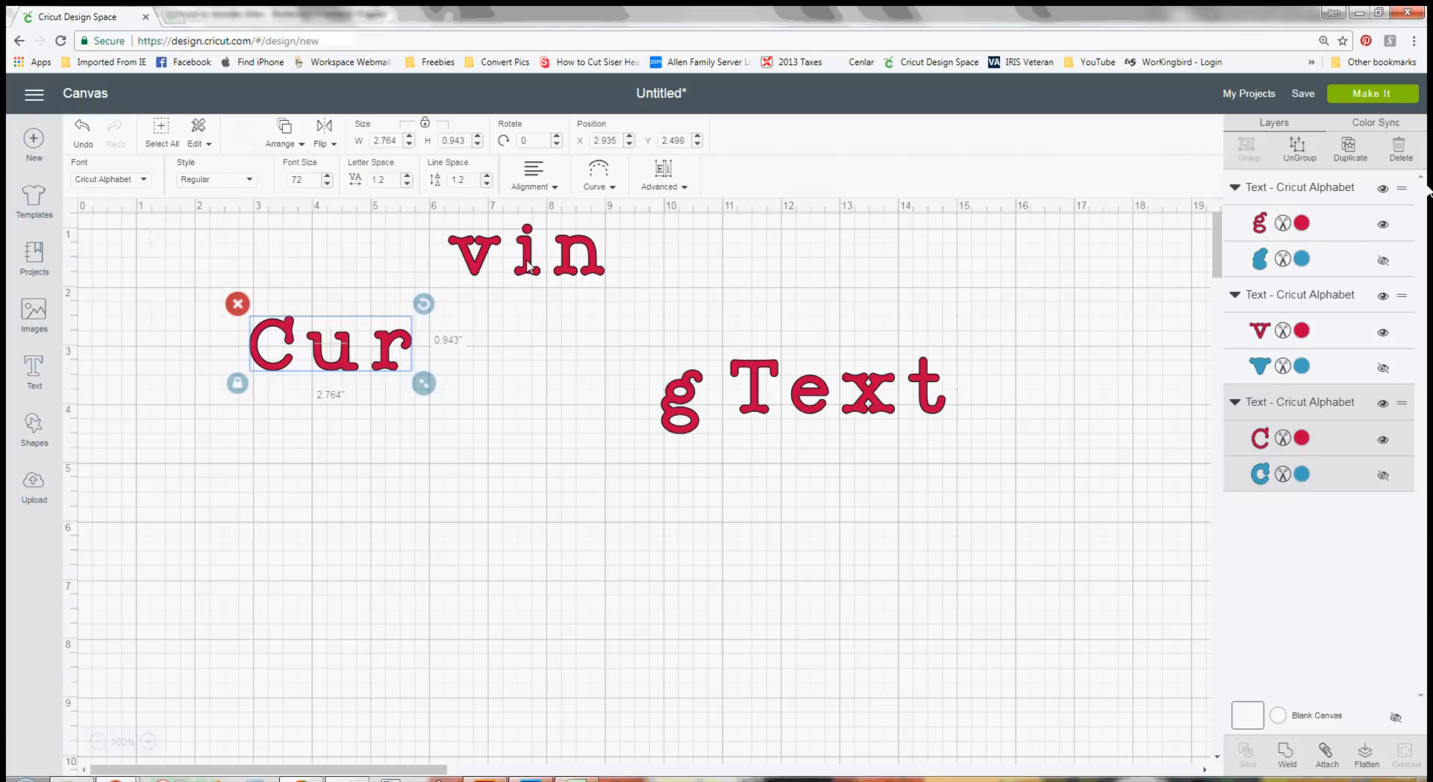
drag(527, 250, 511, 350)
drag(732, 397, 692, 363)
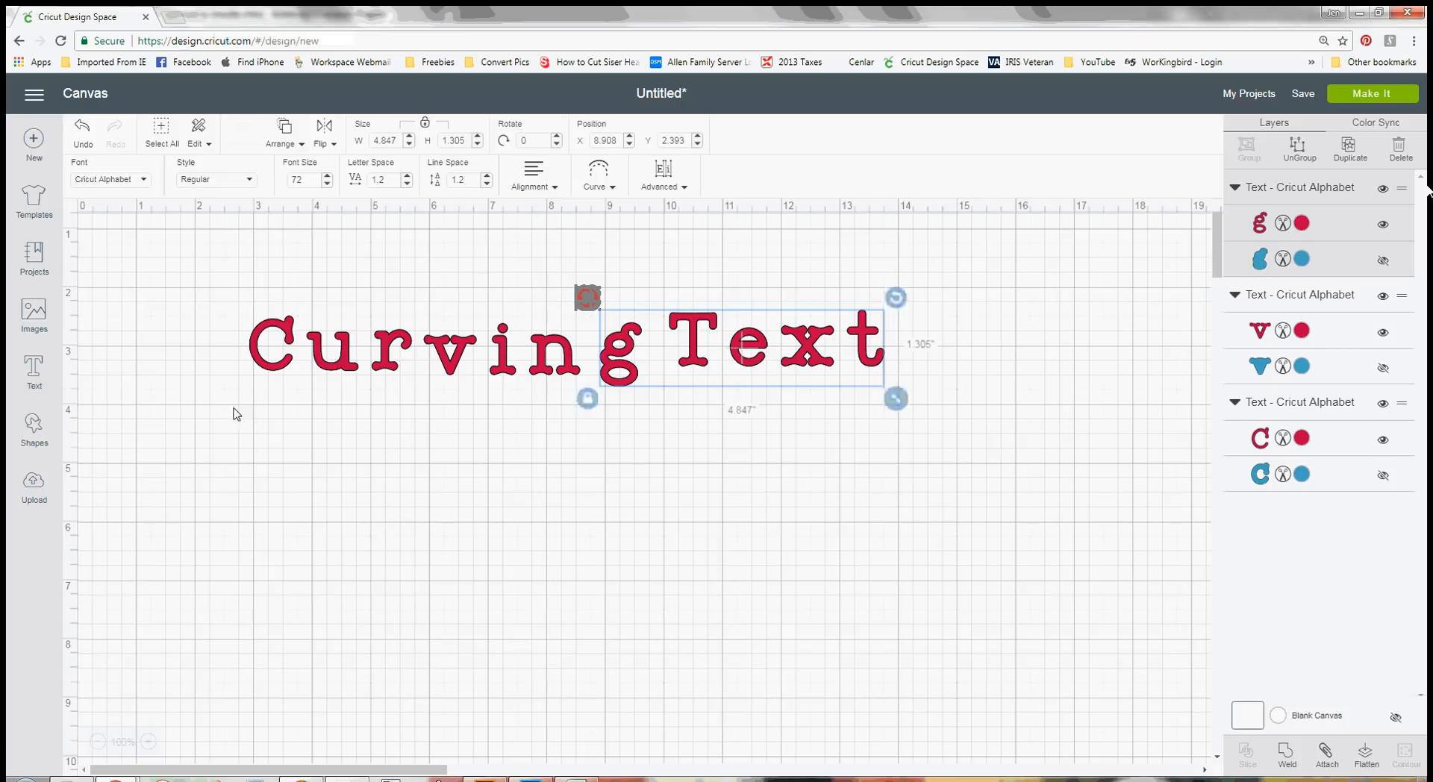
Arch the "Cur" text upward, trying a curve diameter of 3 and settling on about 6.981.
click(337, 372)
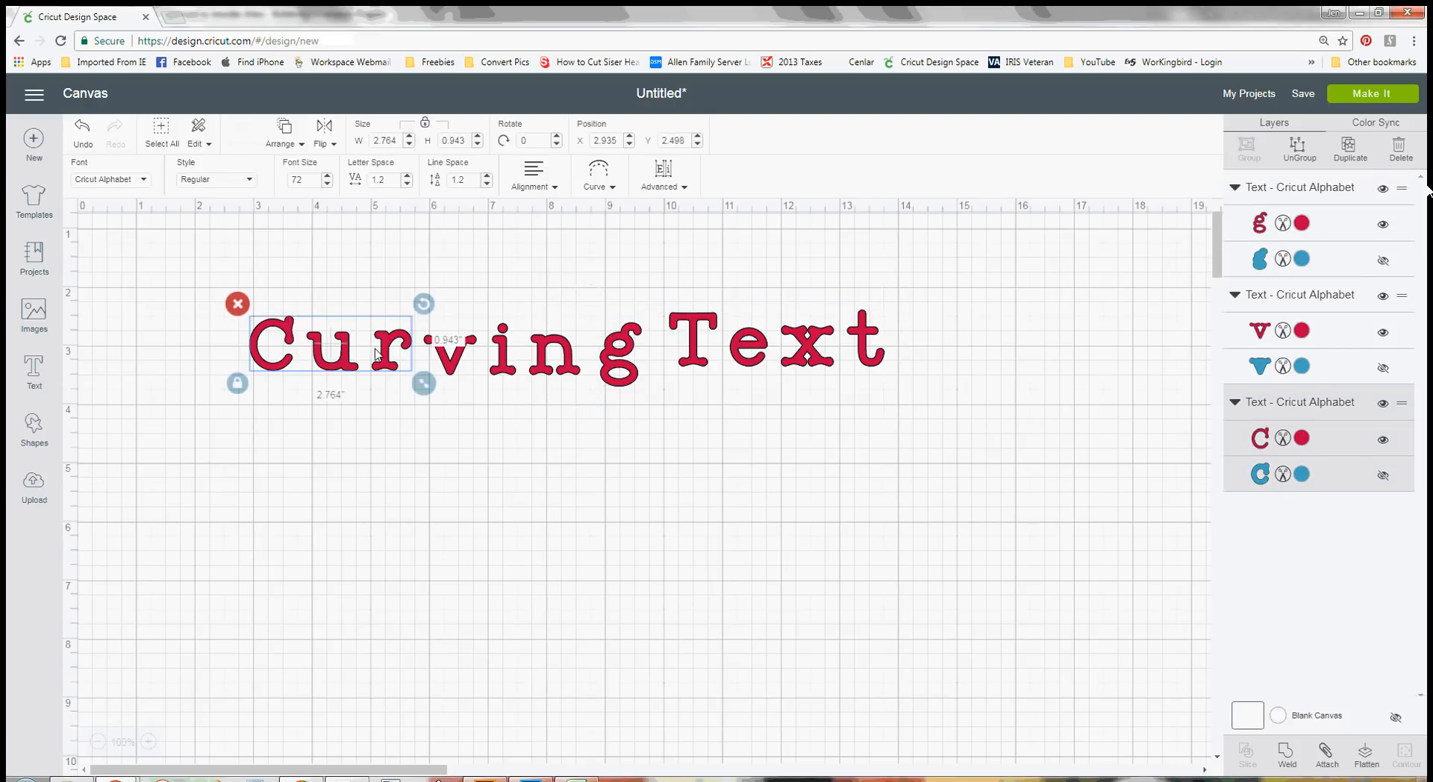
click(610, 186)
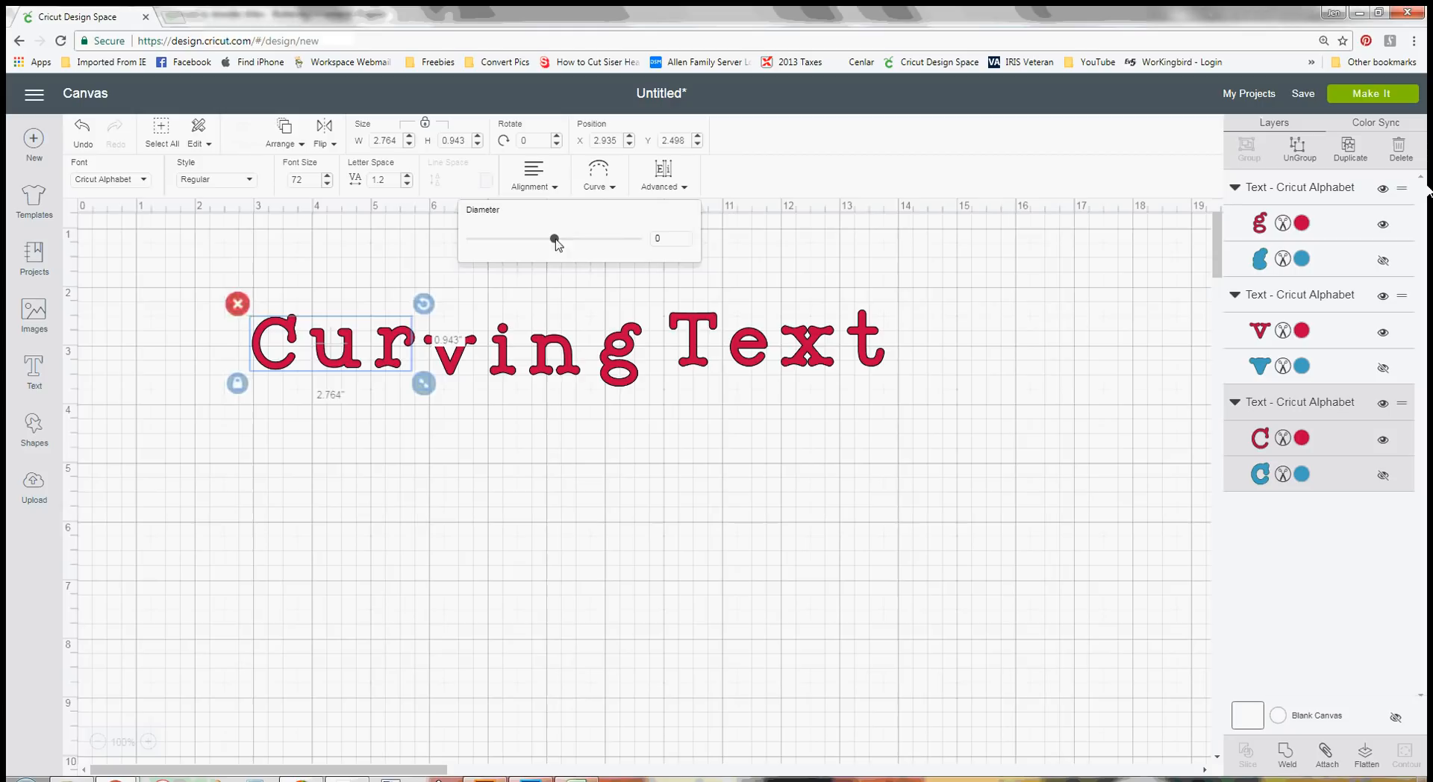
click(668, 239)
text(3)
key(Return)
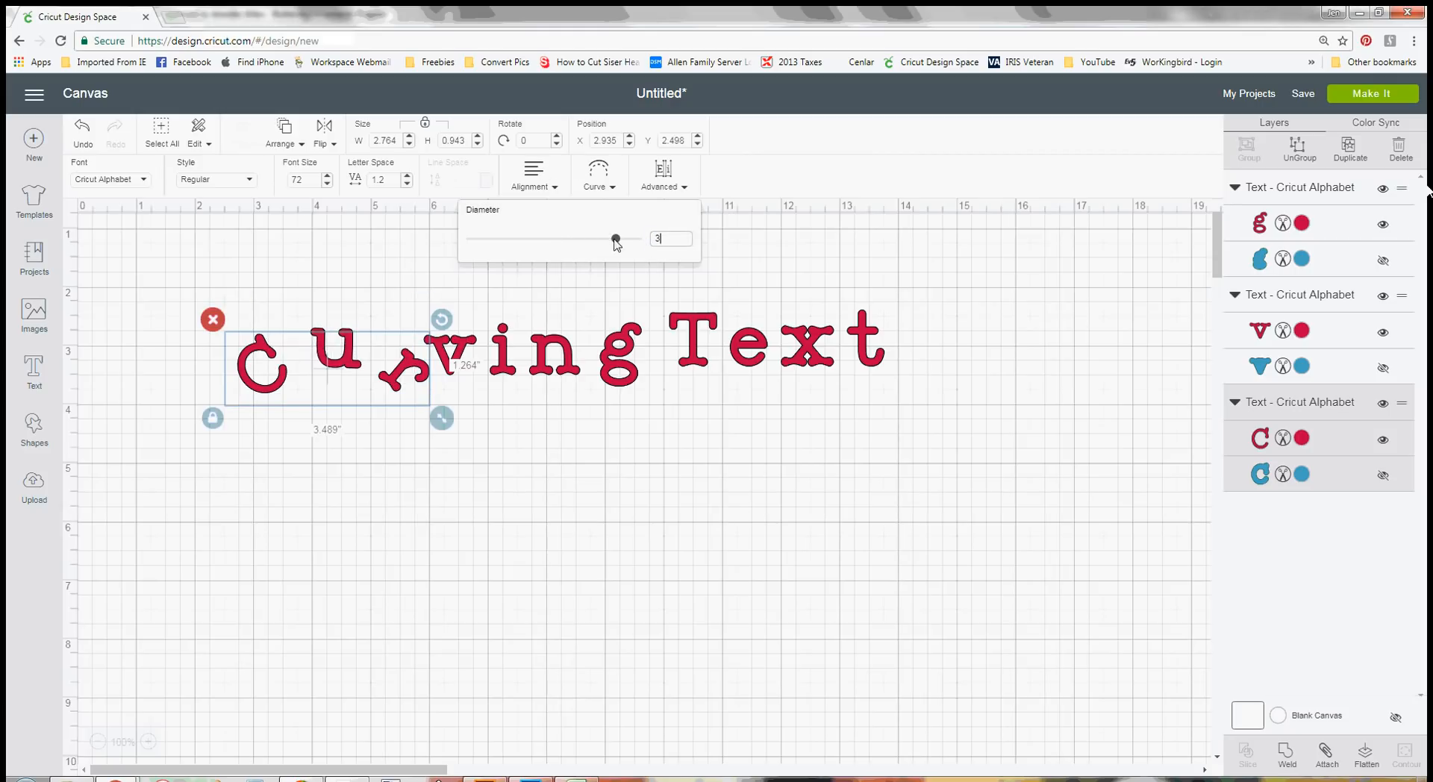
mouse_move(615, 239)
mouse_down()
mouse_move(628, 239)
mouse_move(600, 239)
mouse_up()
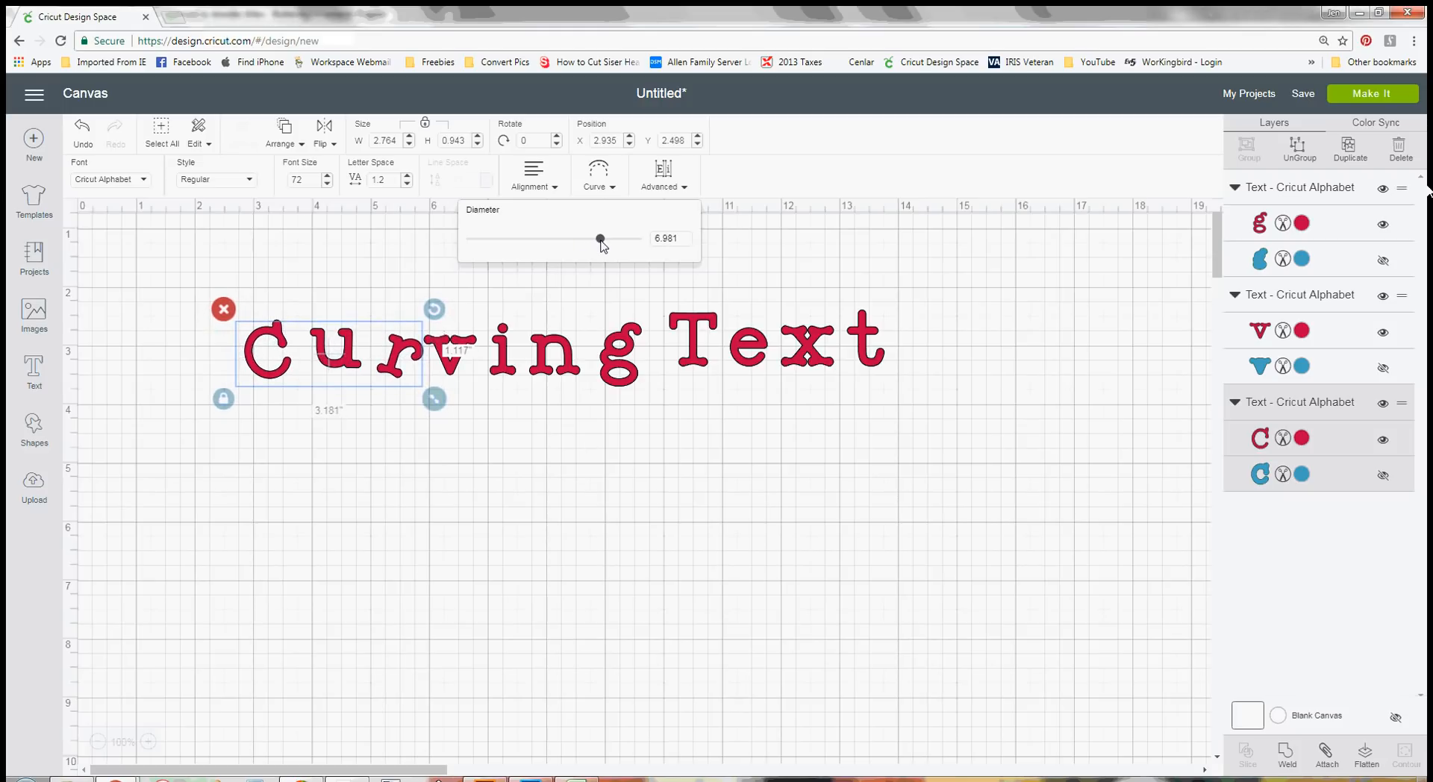
Curve the "vin" text in the opposite direction with a diameter of -6.981.
click(617, 369)
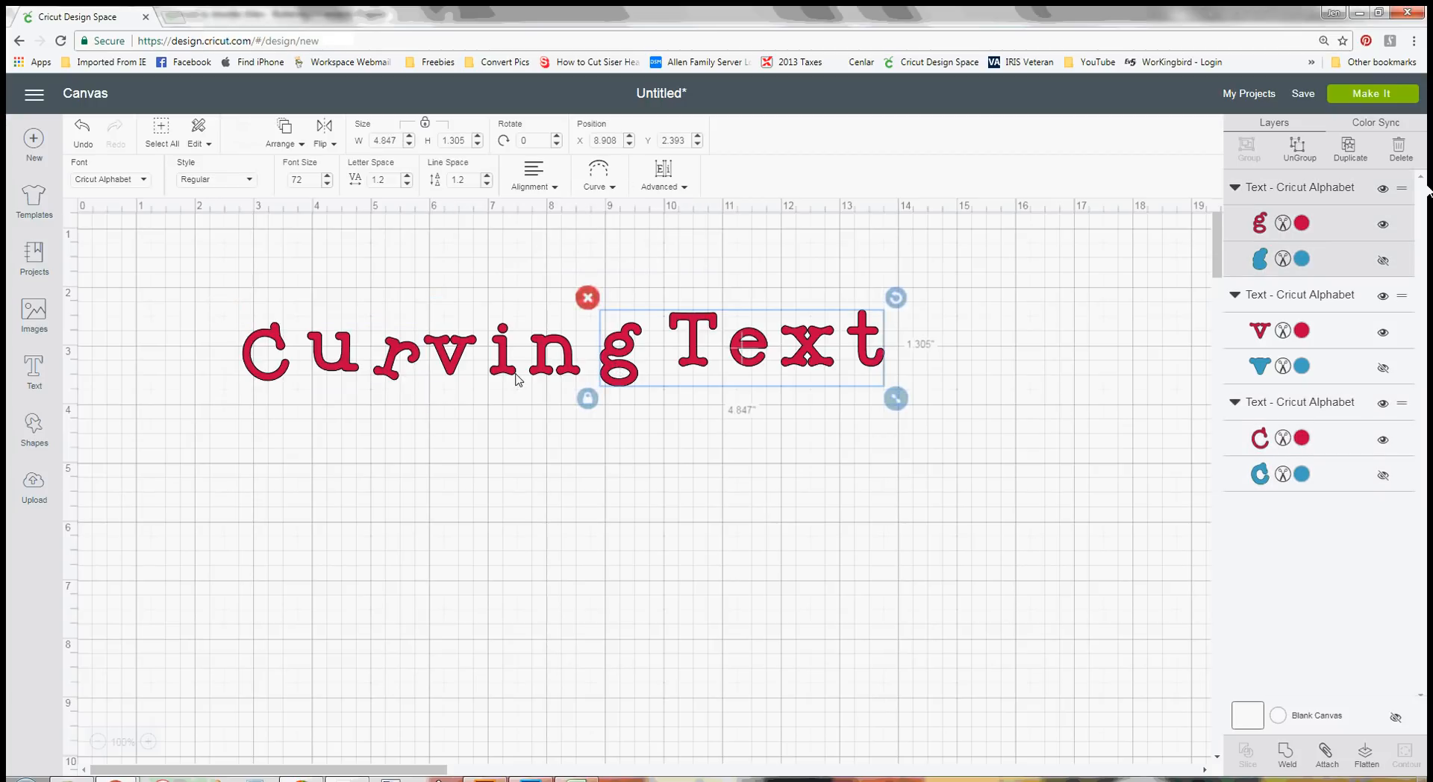
click(520, 379)
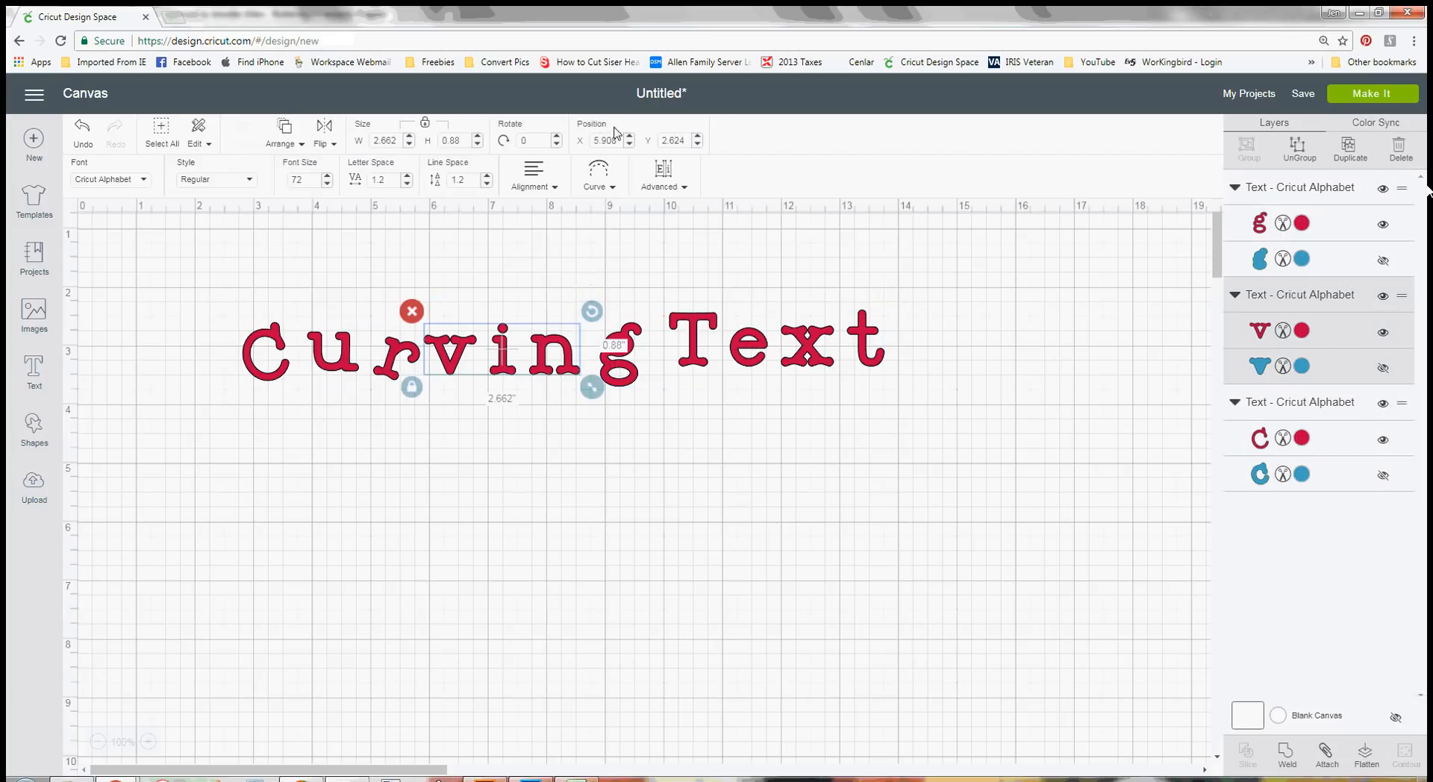
click(599, 179)
click(657, 238)
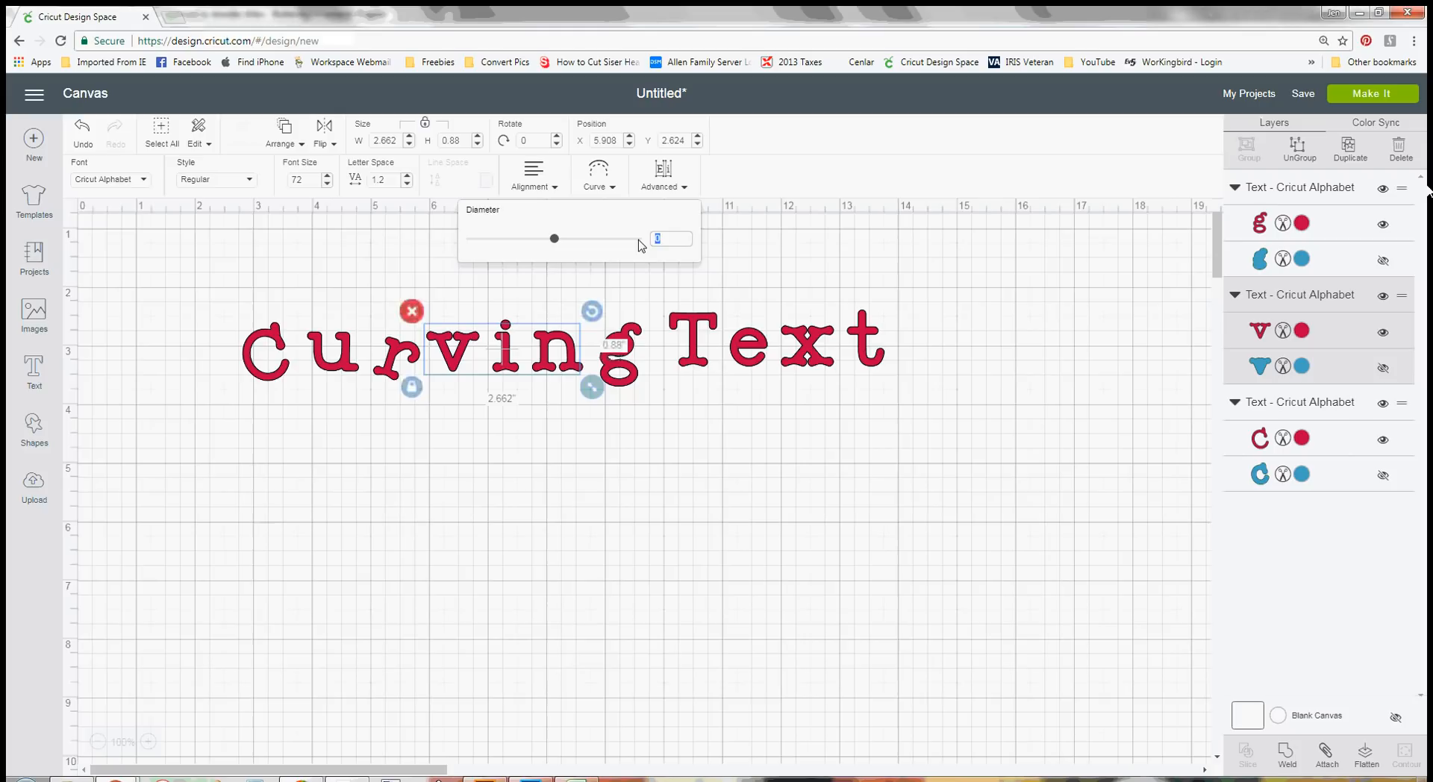
text(-6.981)
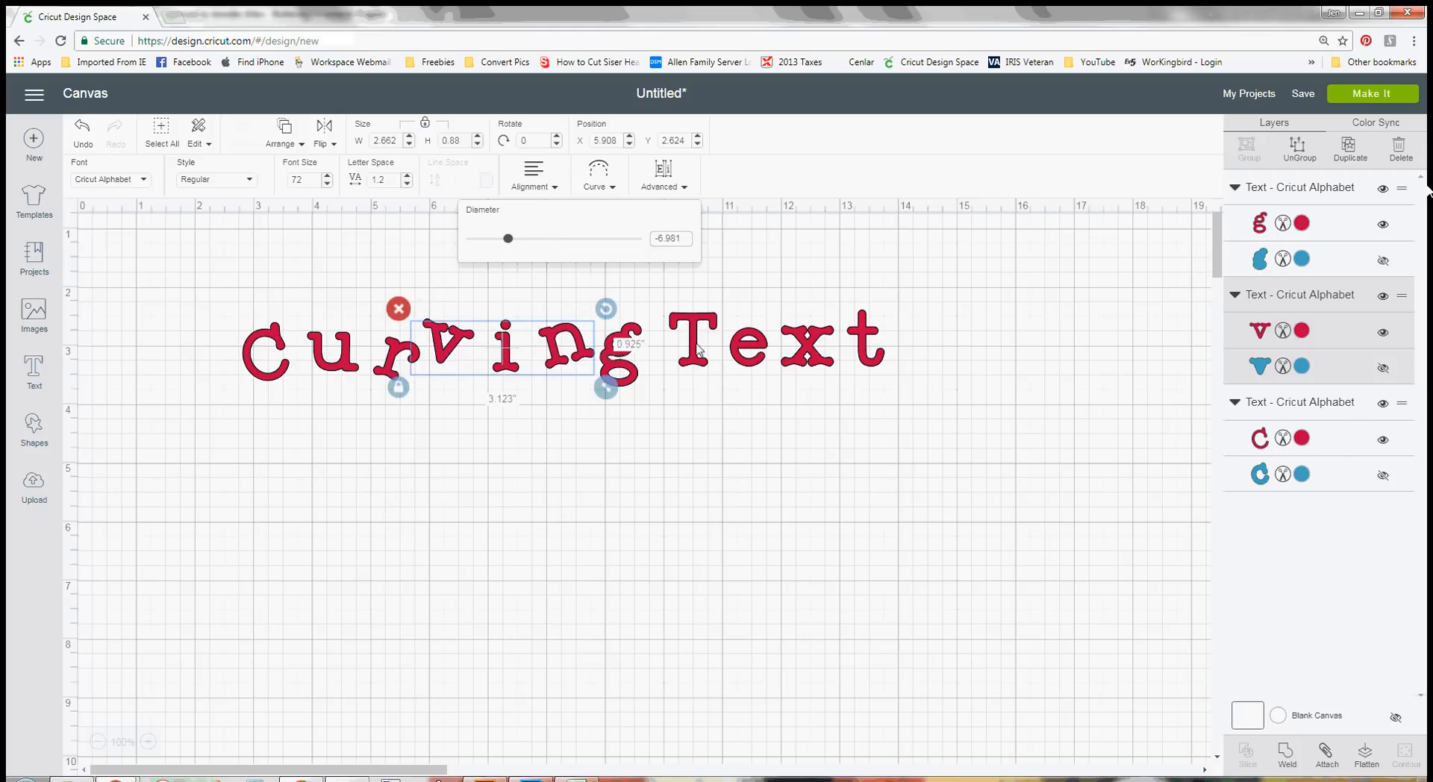
Arch the "g Text" piece upward with a curve diameter of 6.981.
click(702, 365)
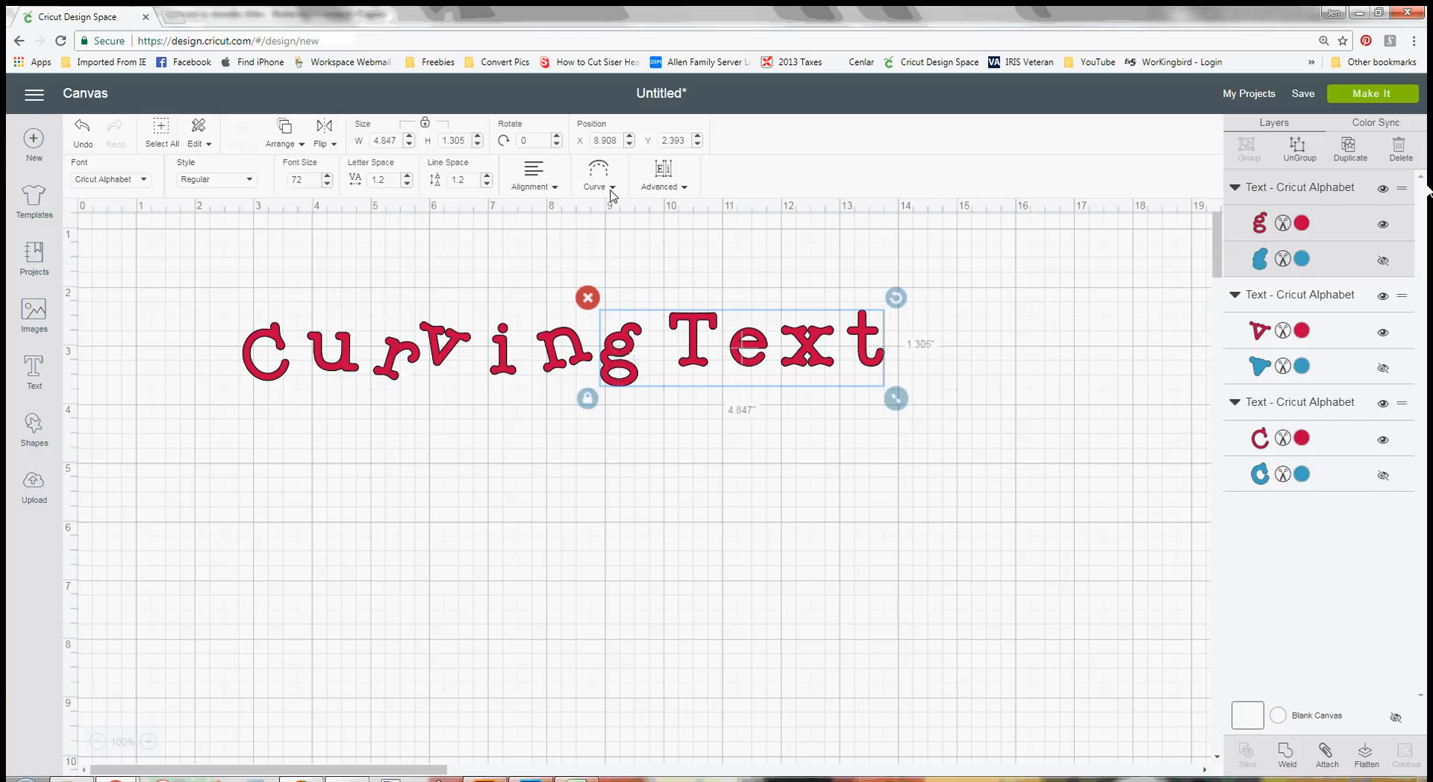
click(606, 187)
click(668, 240)
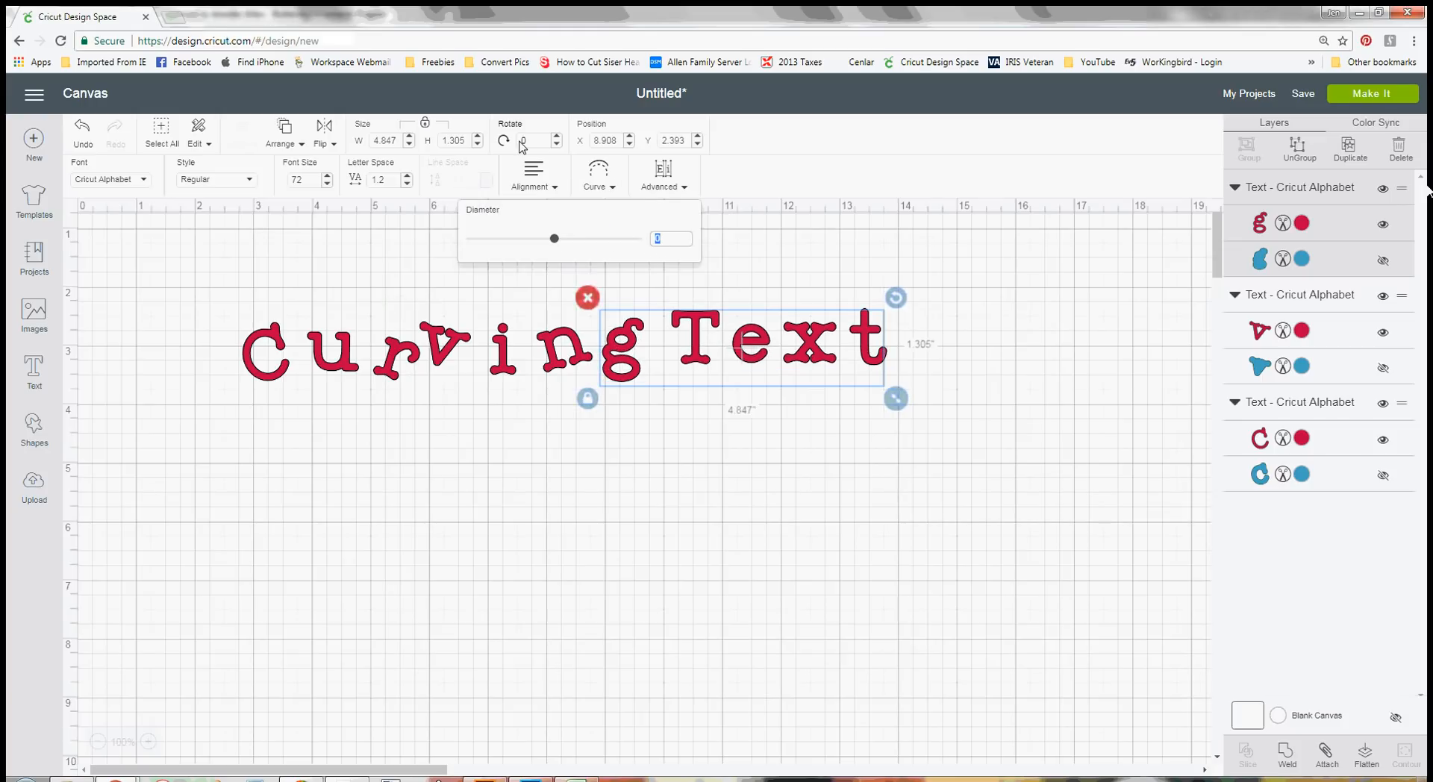
text(6.981)
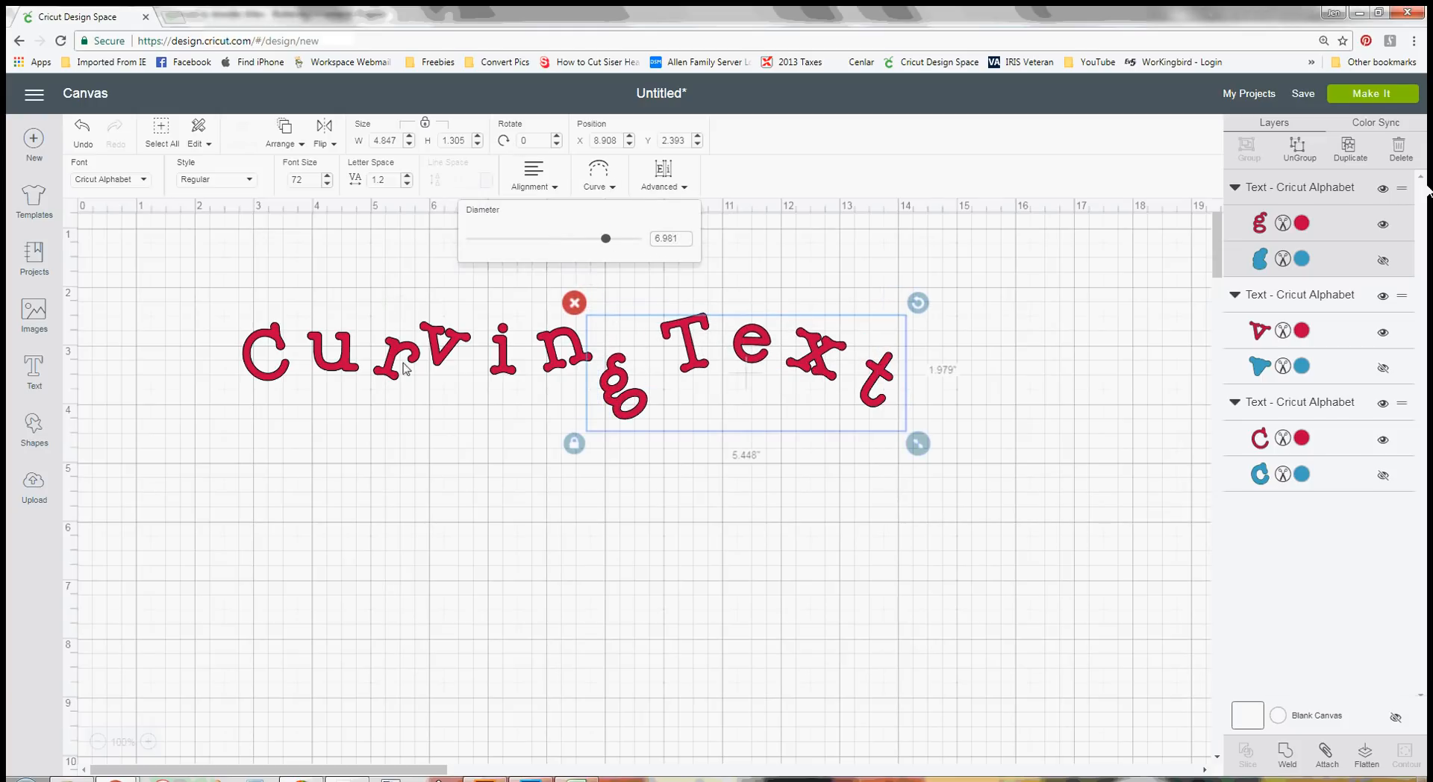
Reposition the three curved text pieces so their ends meet in one continuous wave reading "Curving Text".
drag(510, 371, 511, 437)
drag(338, 362, 336, 401)
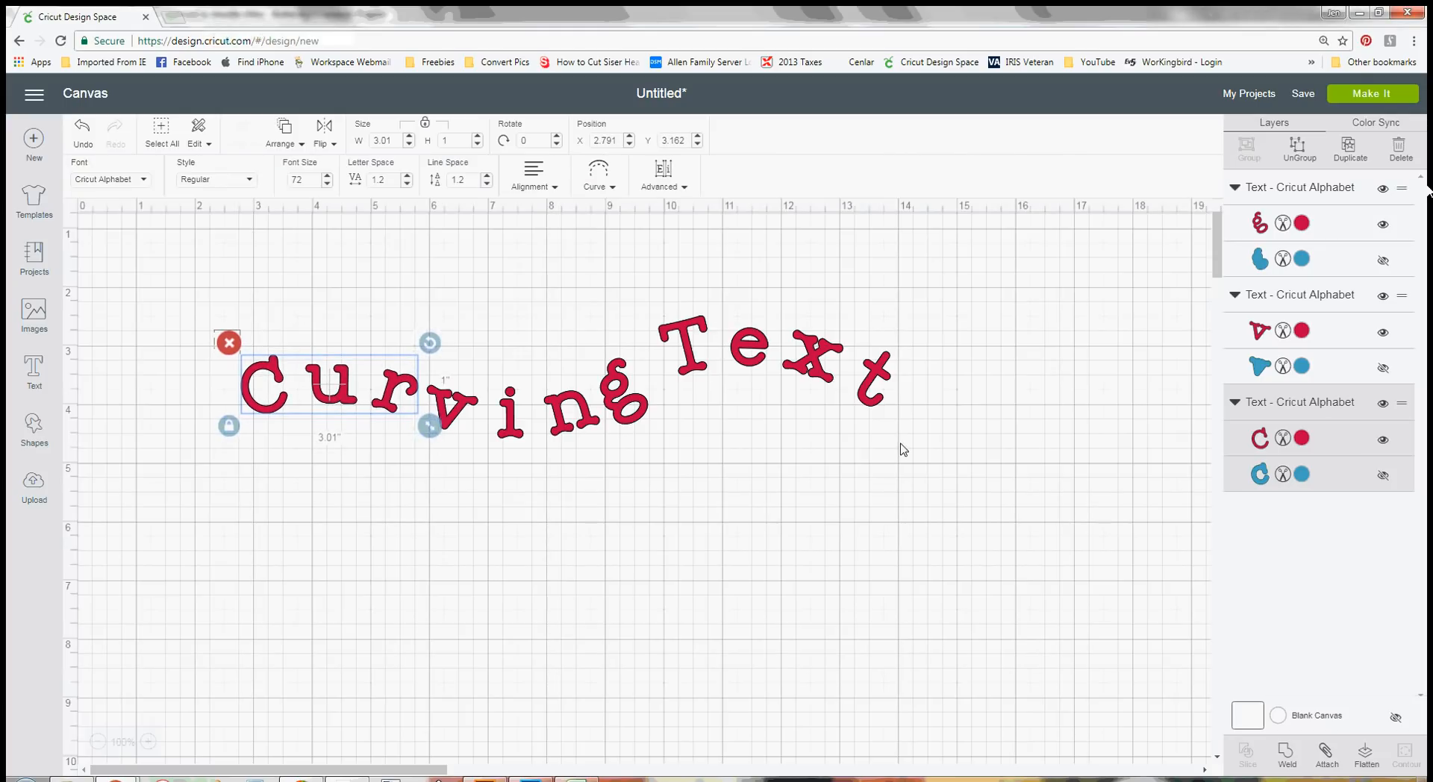
click(510, 640)
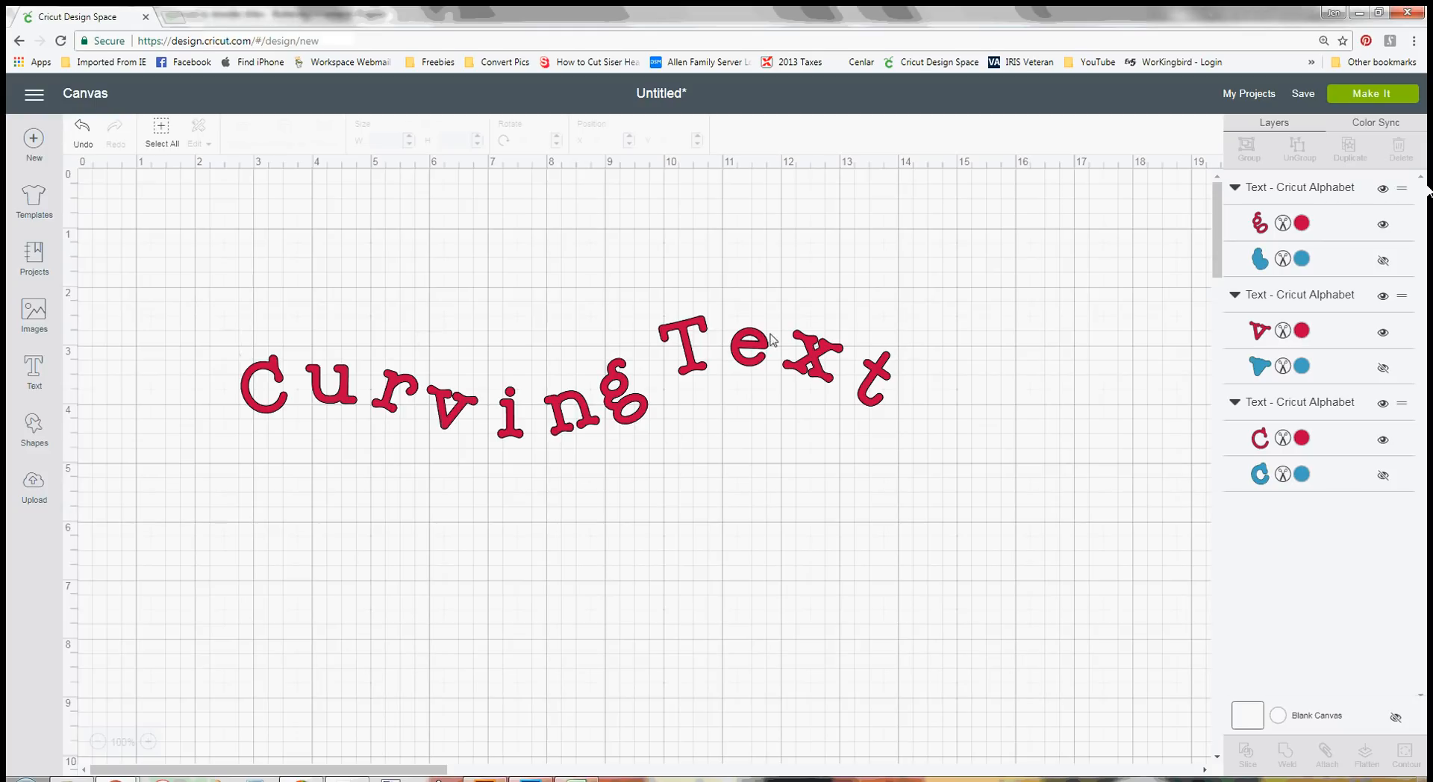
drag(645, 410, 651, 412)
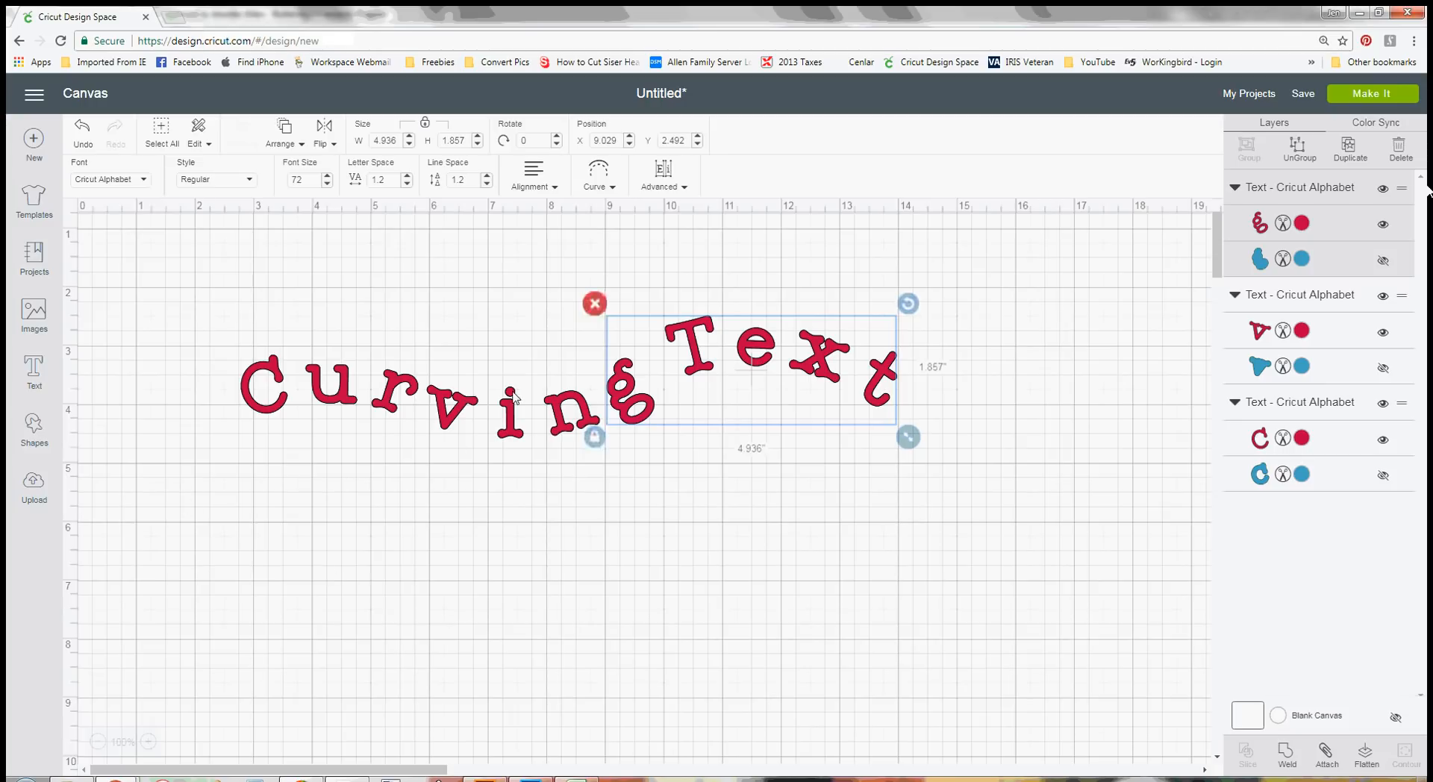
drag(500, 439, 513, 437)
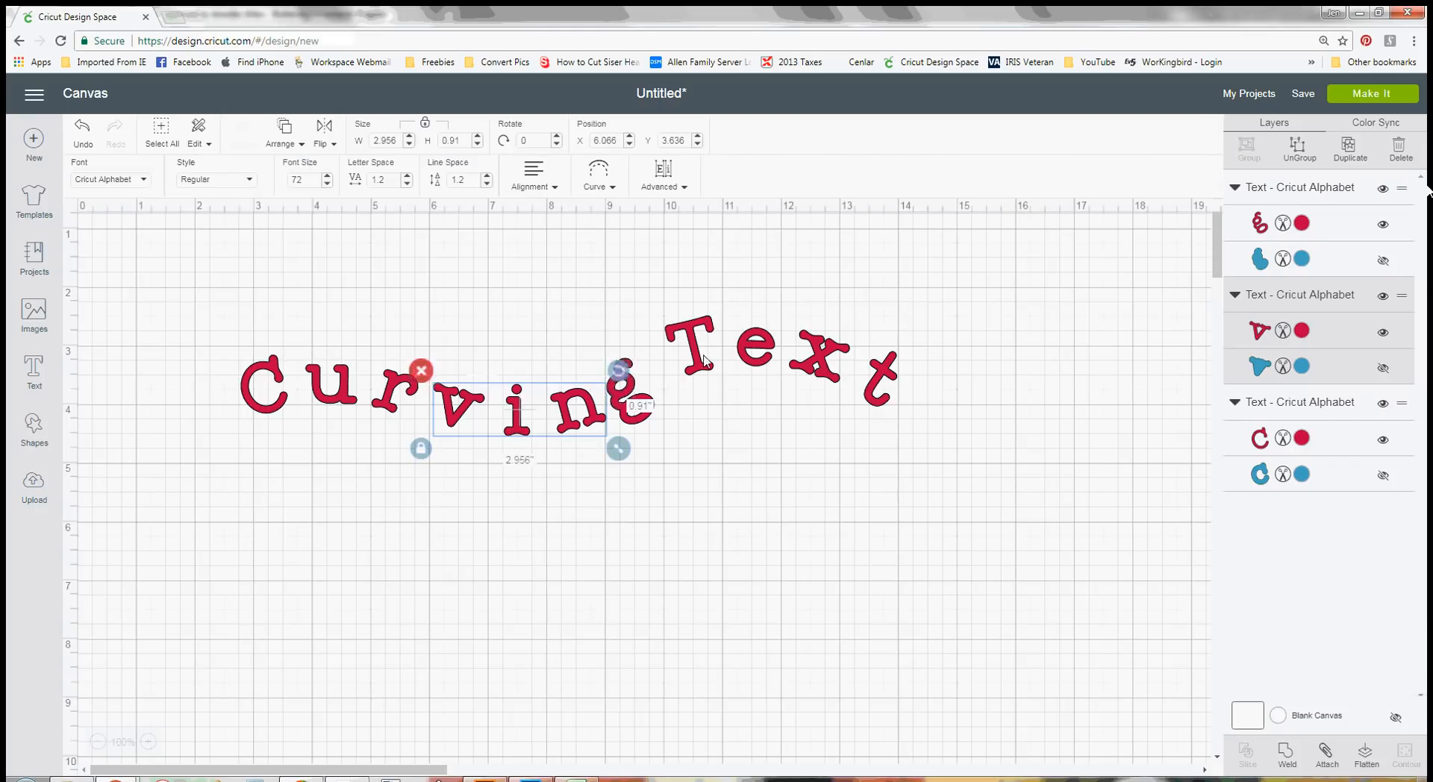
drag(704, 362, 705, 367)
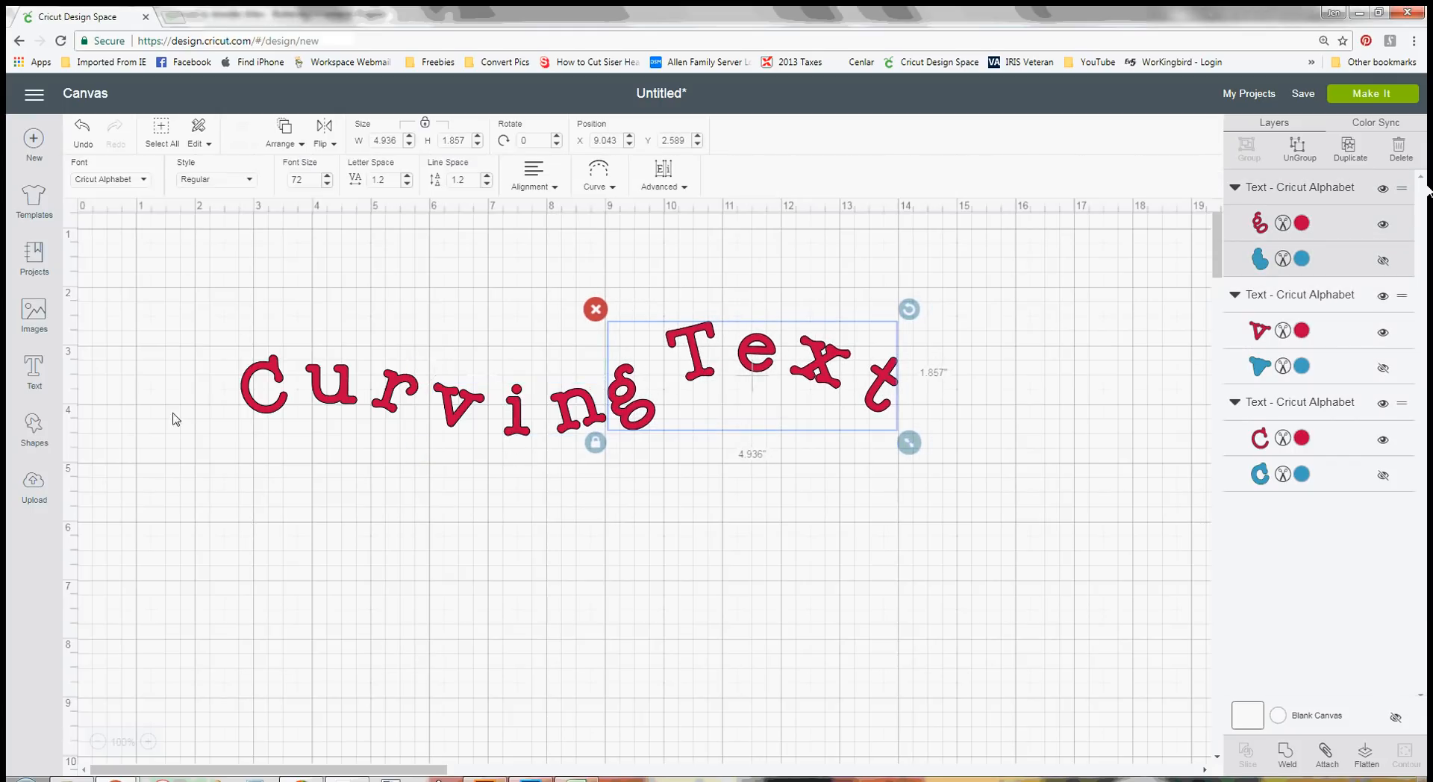
Delete all the text pieces from the canvas.
click(371, 506)
key(ctrl+a)
key(Delete)
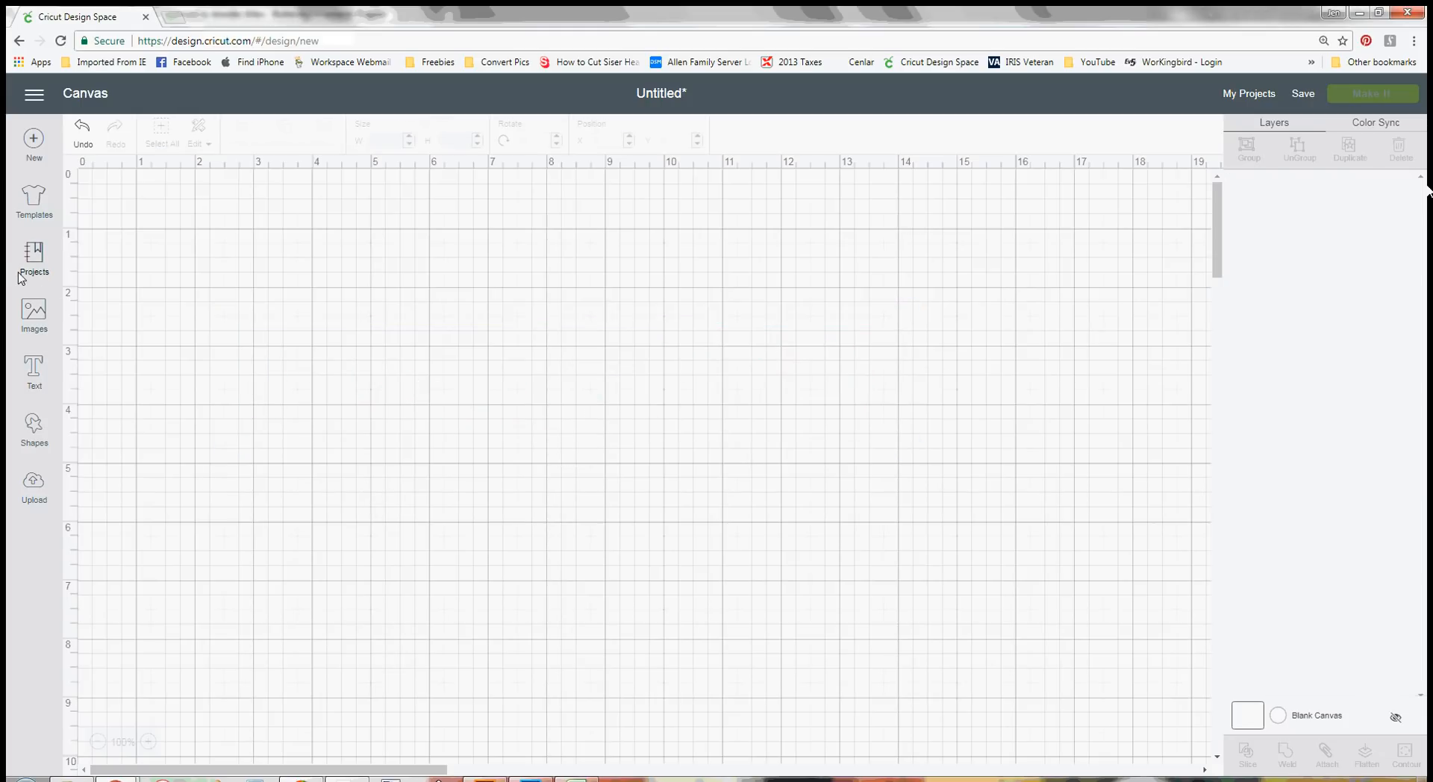
Start a new text object and set its font to Amastery Extras, searching the system fonts for "amas".
click(34, 377)
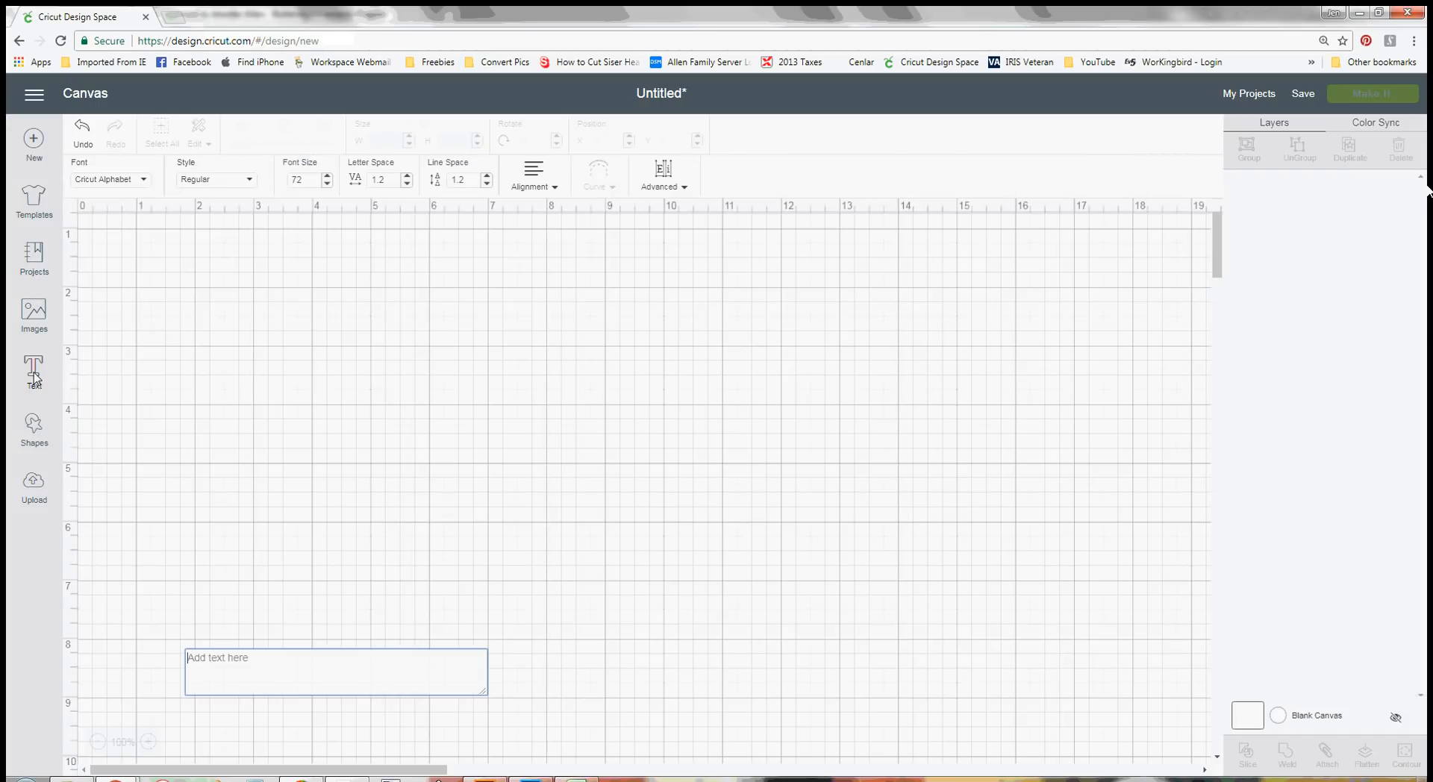
click(134, 182)
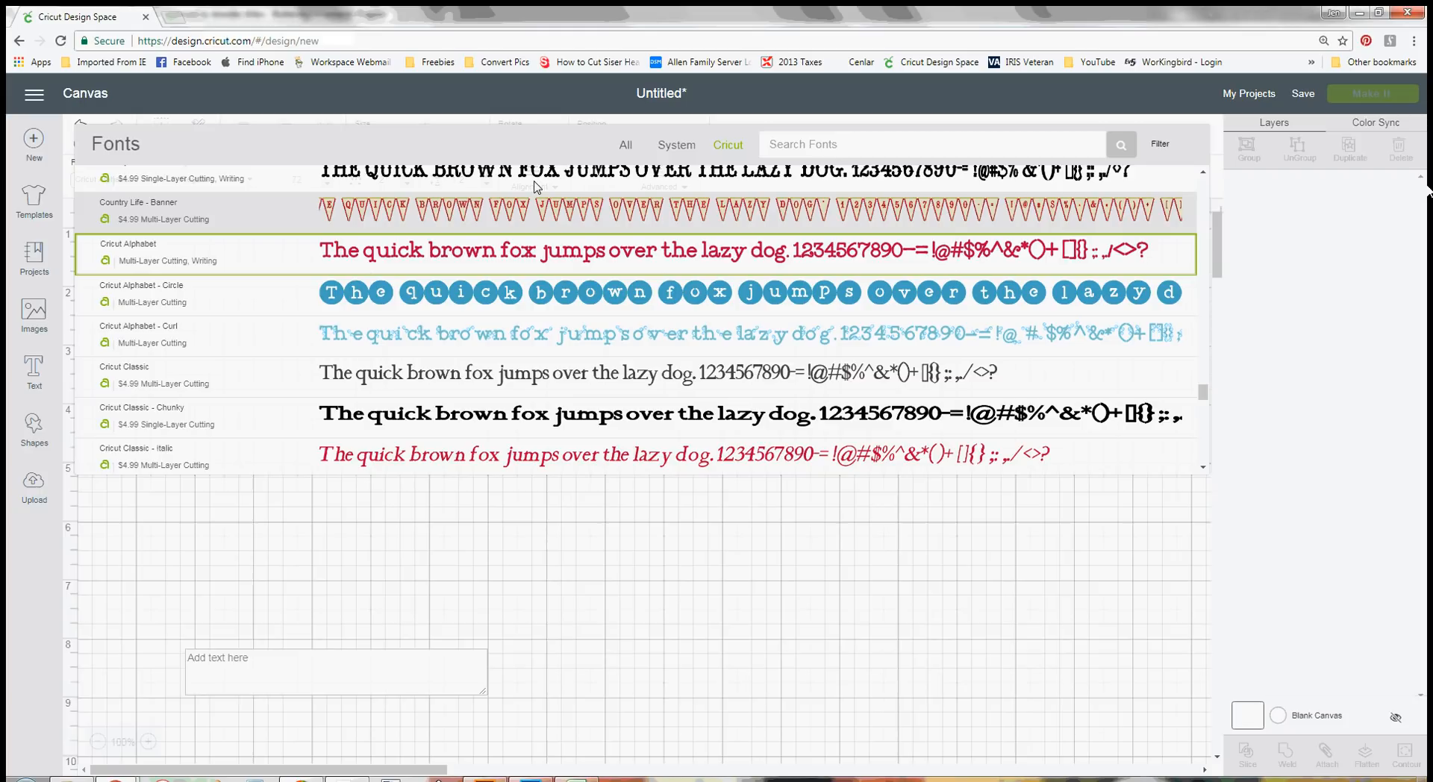
click(814, 146)
text(amast)
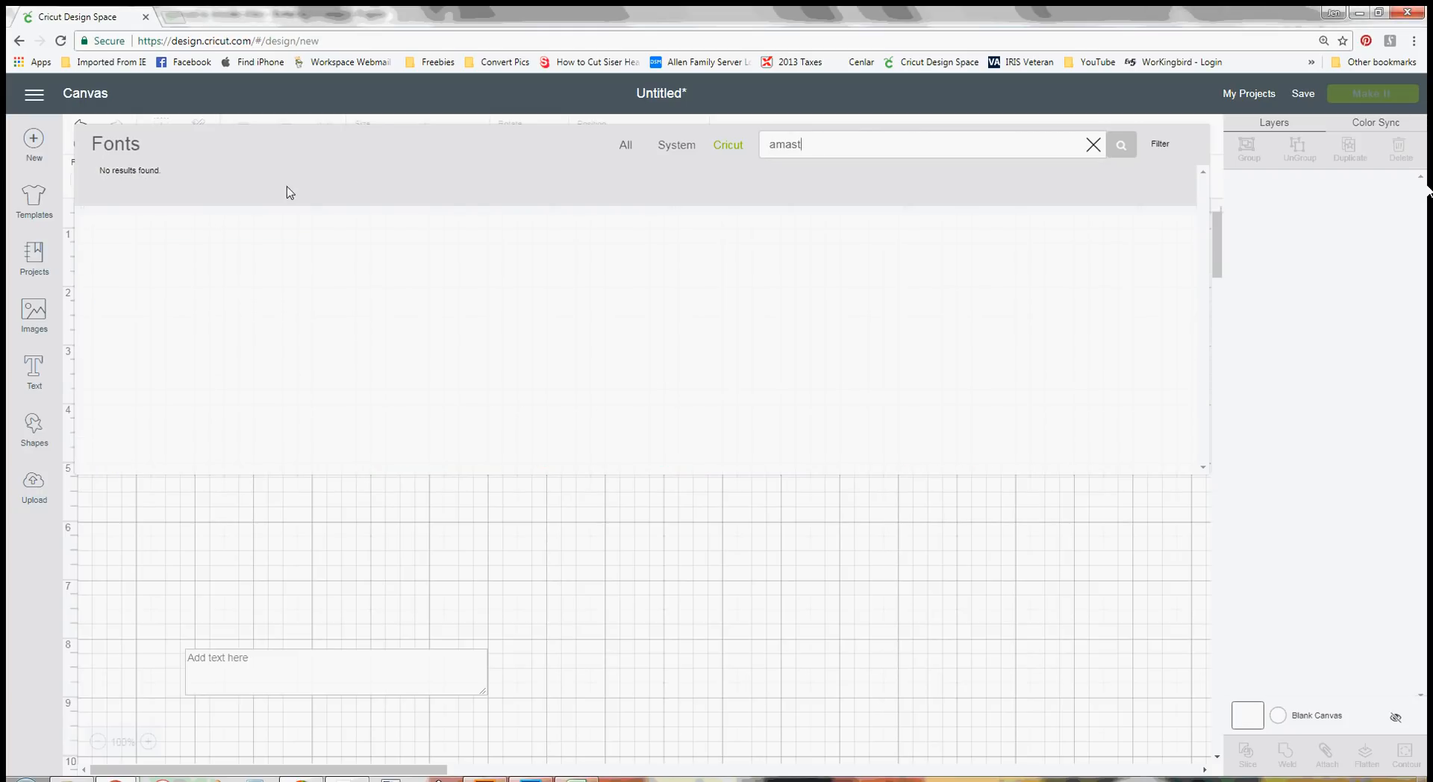
key(BackSpace)
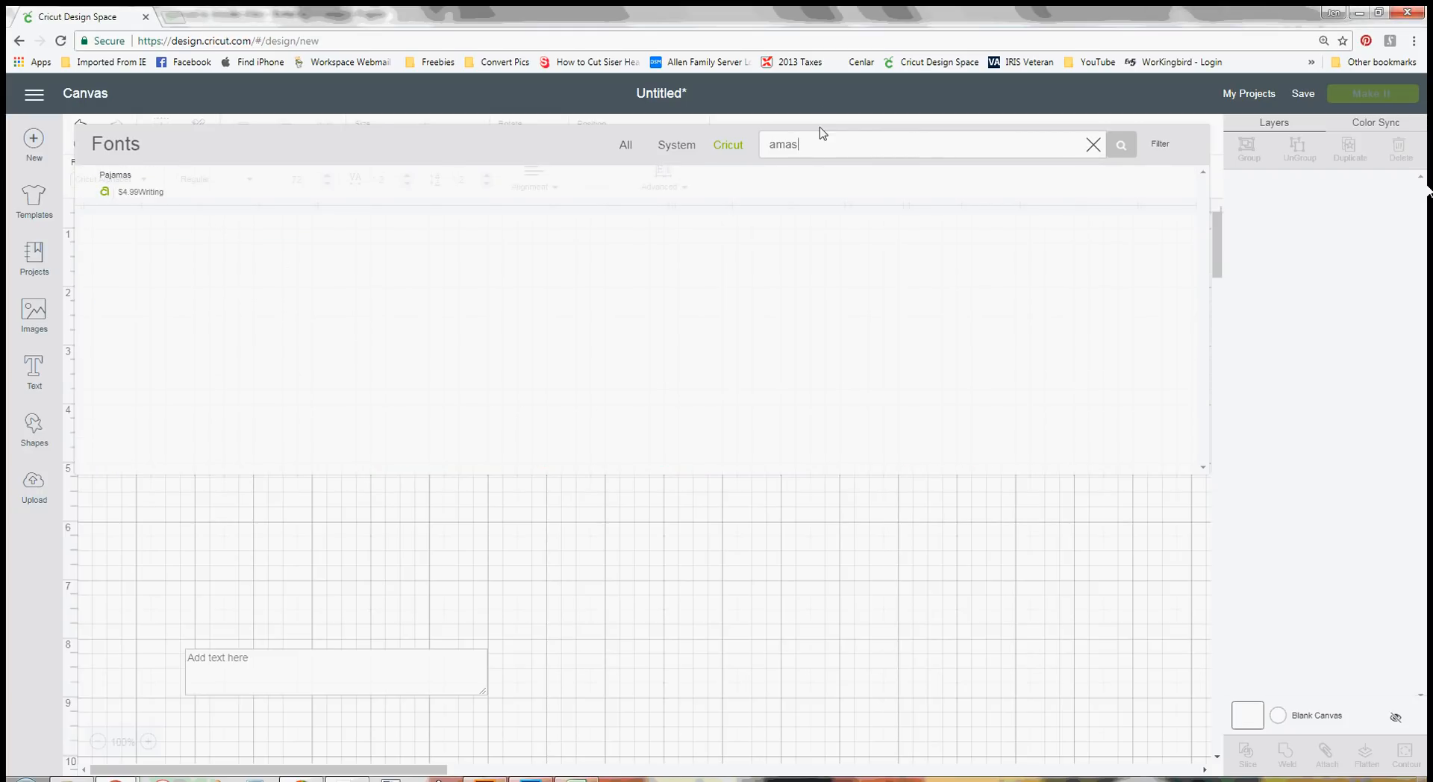
click(672, 147)
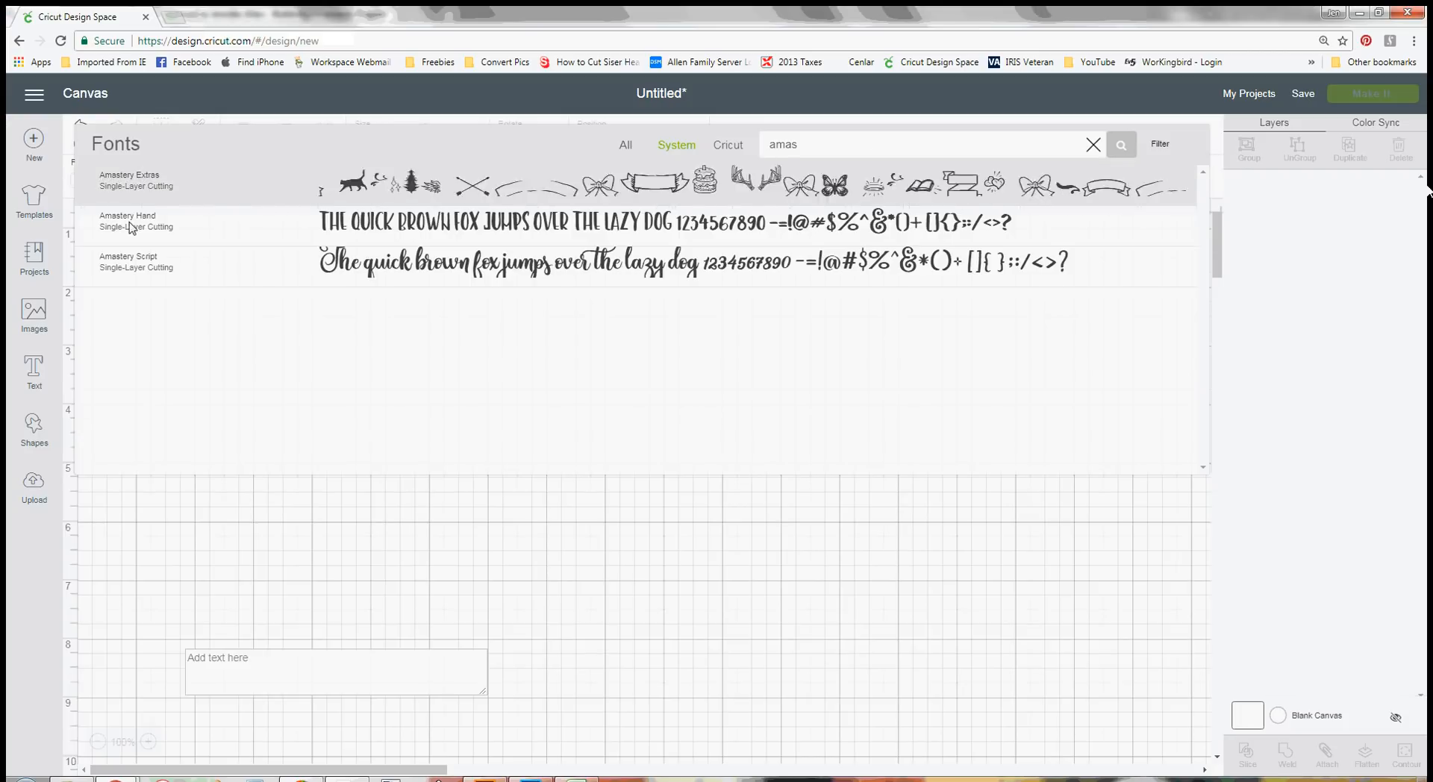
click(159, 186)
click(215, 661)
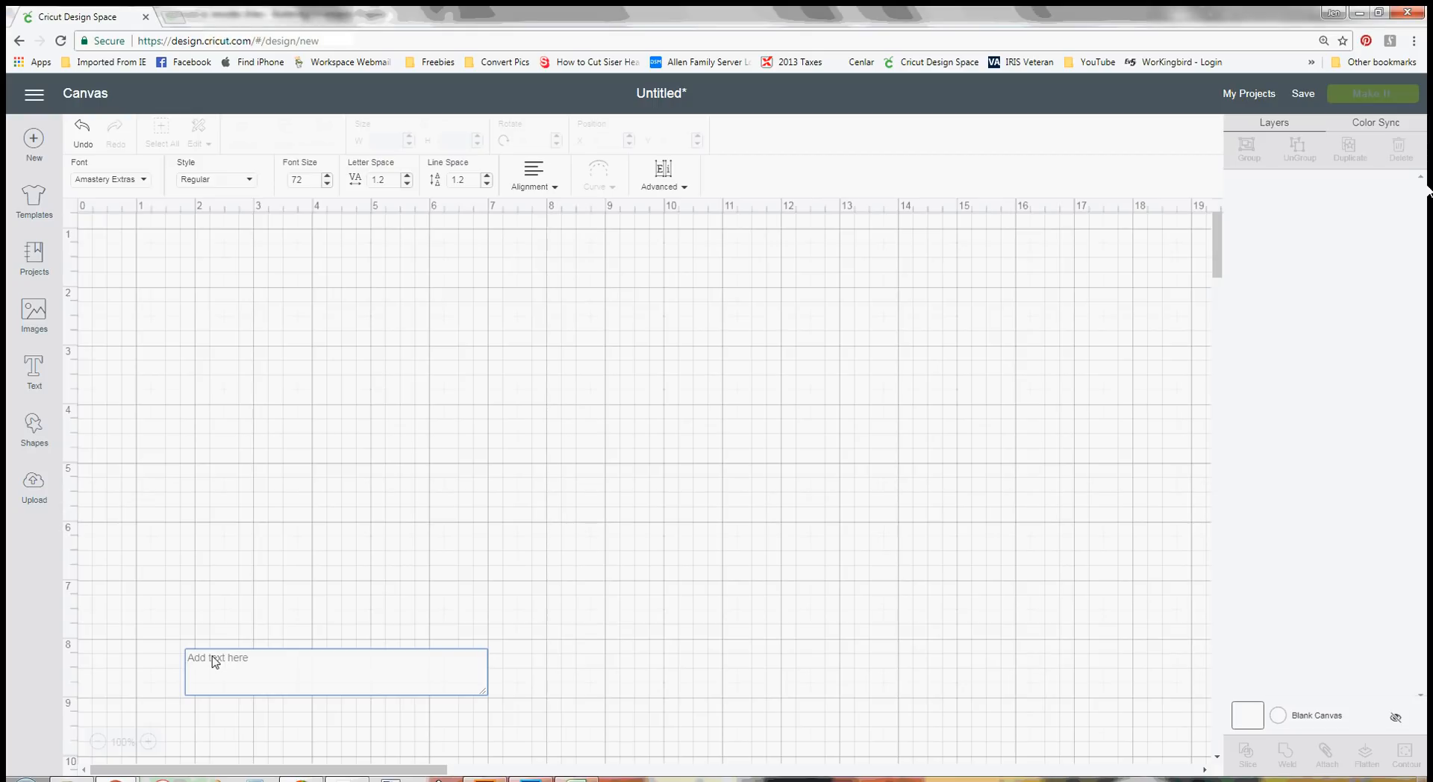
text(222222)
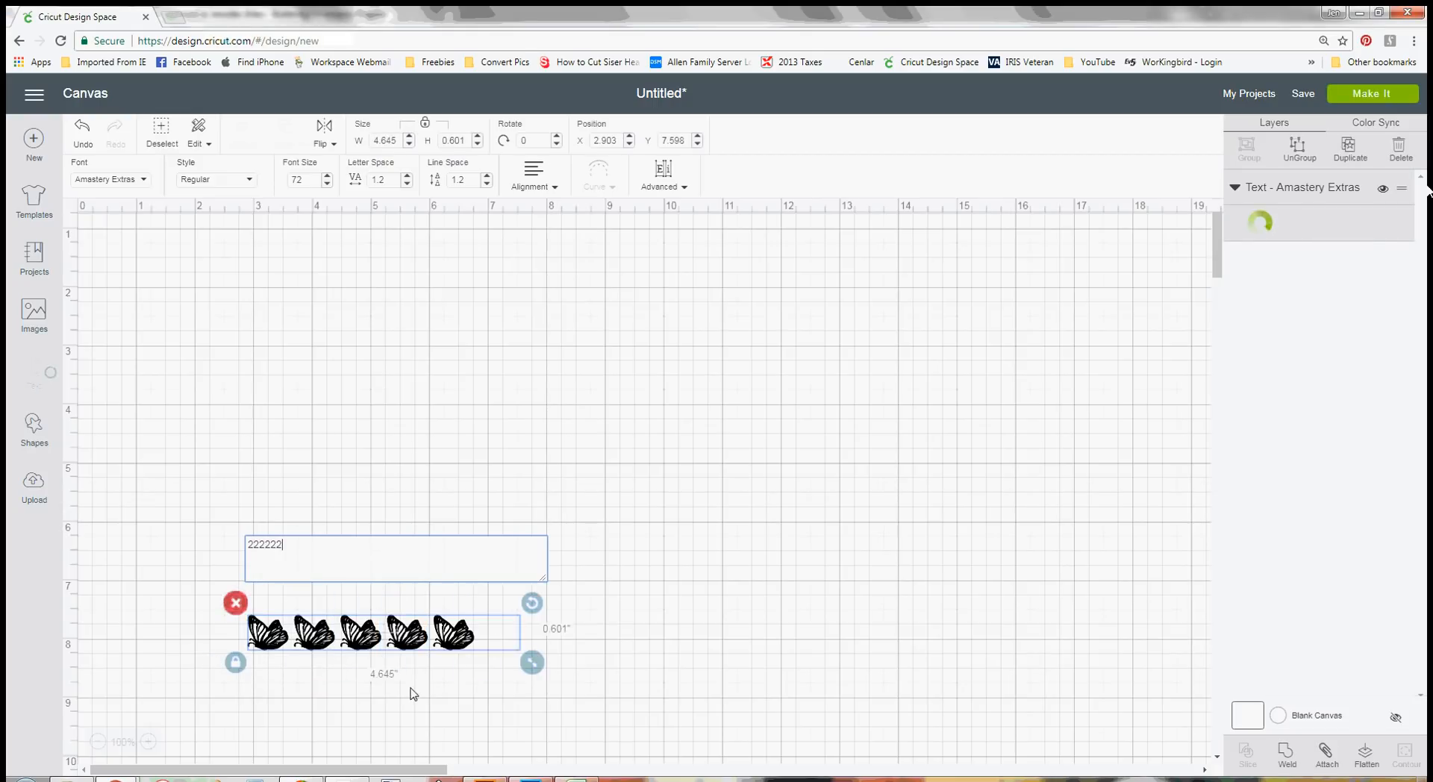
text(2222)
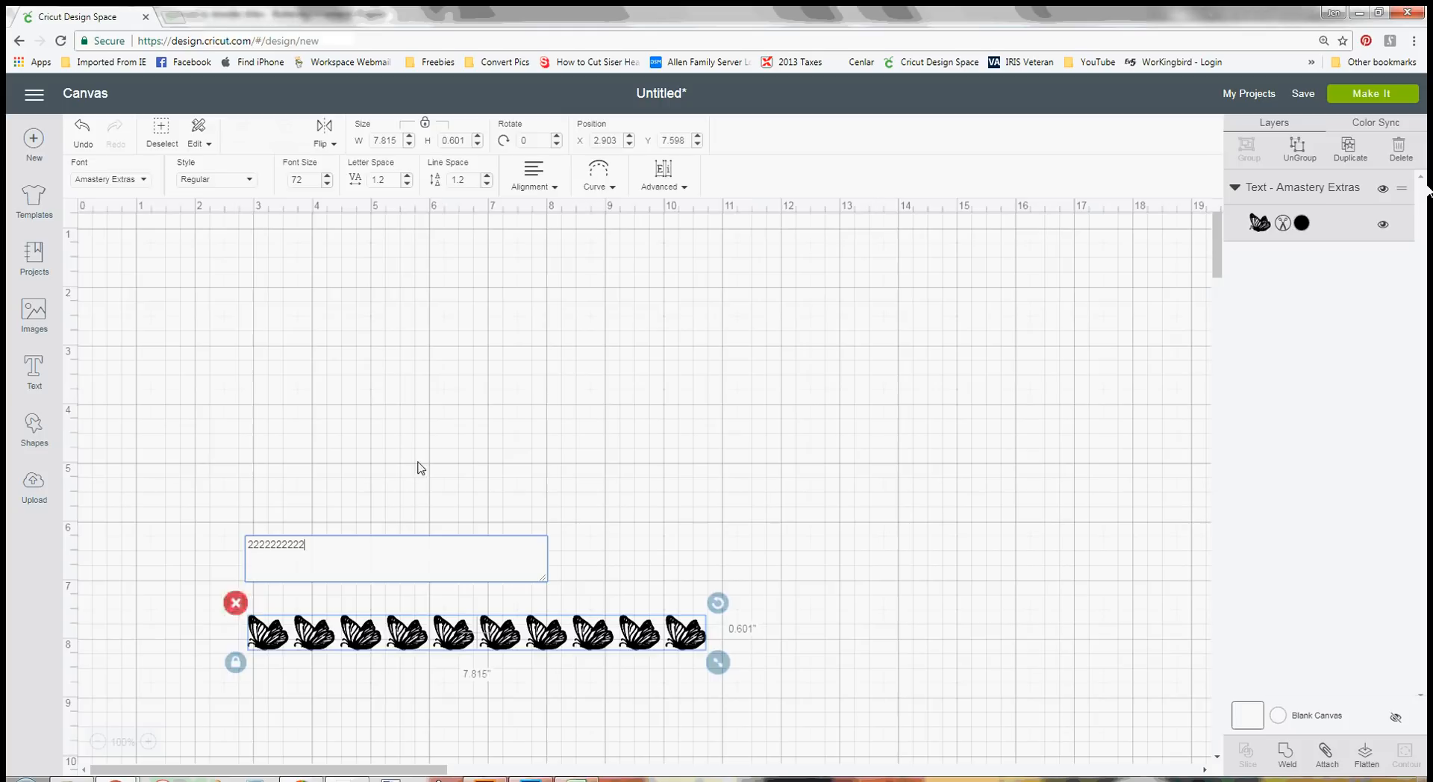
Move the butterfly row up to about X 3.96, Y 2.52 and curve it into a closed ring with a diameter of about 2.522.
click(533, 677)
drag(513, 638, 576, 337)
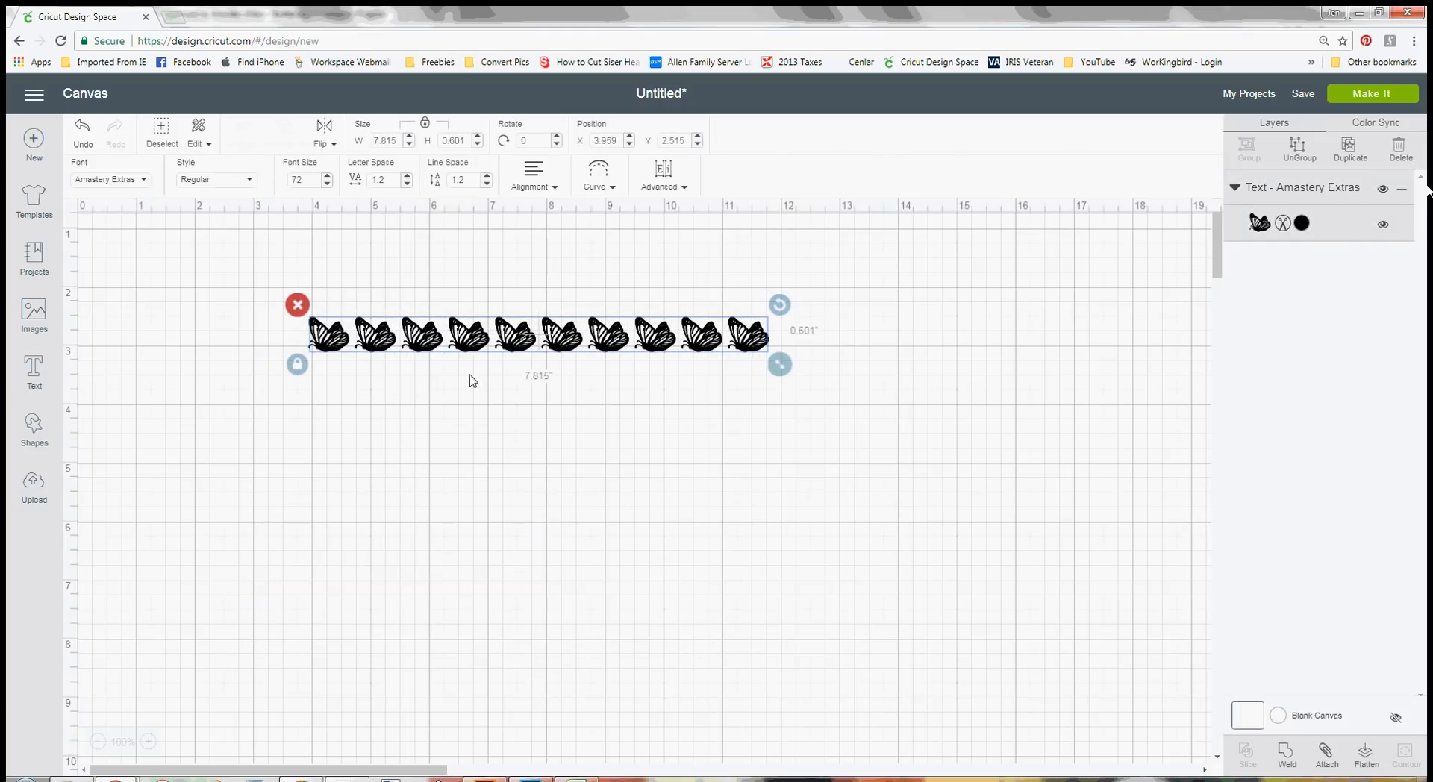
click(611, 187)
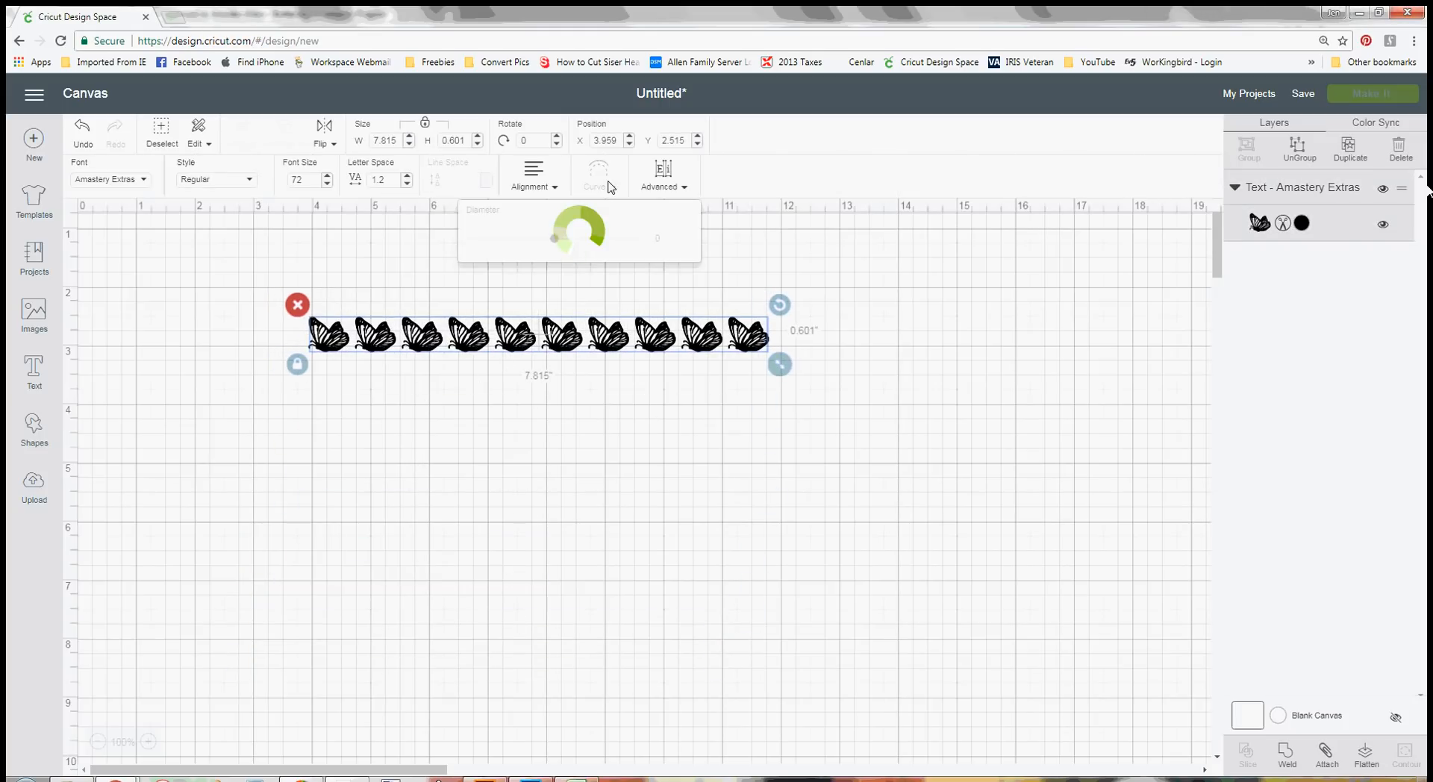
drag(554, 240, 642, 240)
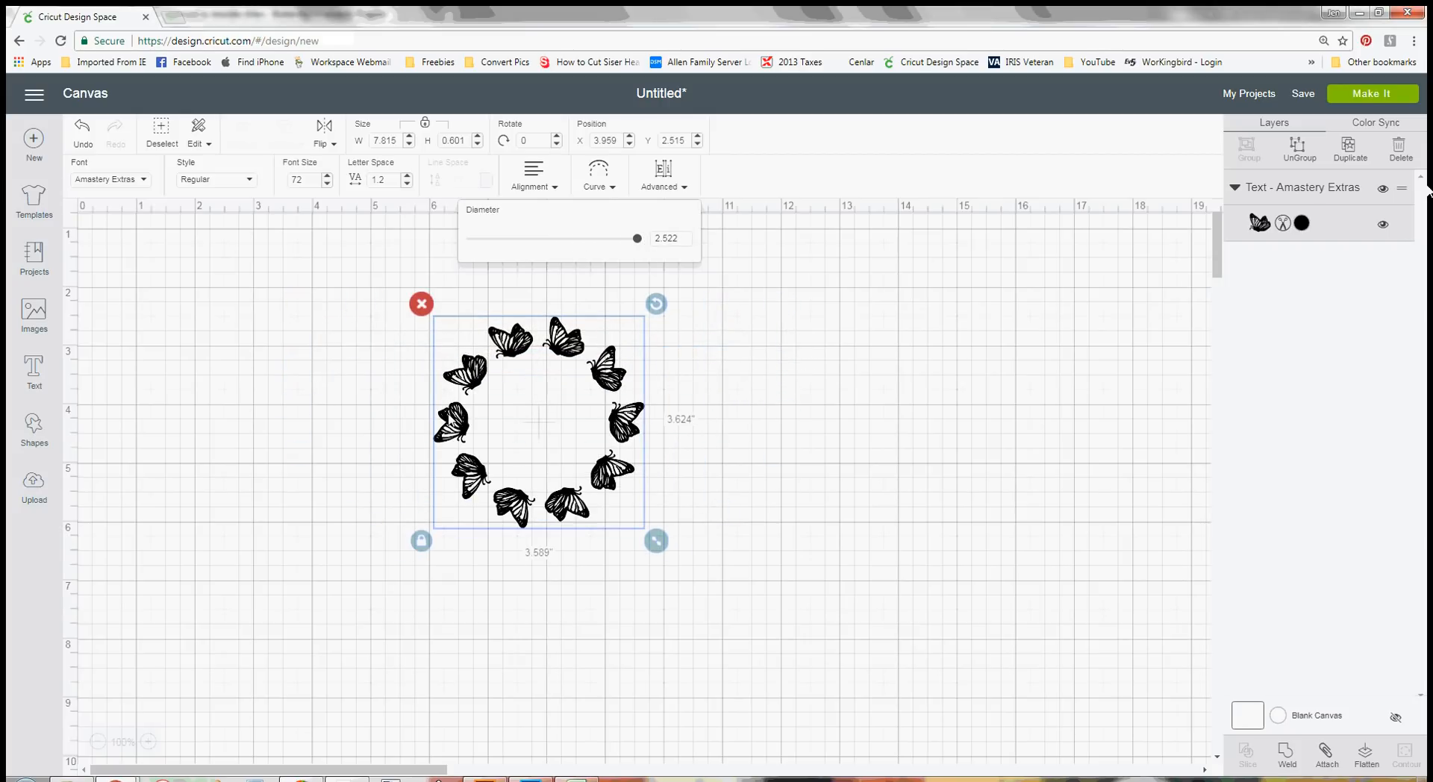
Enlarge the butterfly ring to about 6.45 inches wide and place it near the canvas's upper-left corner.
click(768, 492)
click(543, 464)
drag(543, 463, 283, 374)
drag(398, 452, 562, 617)
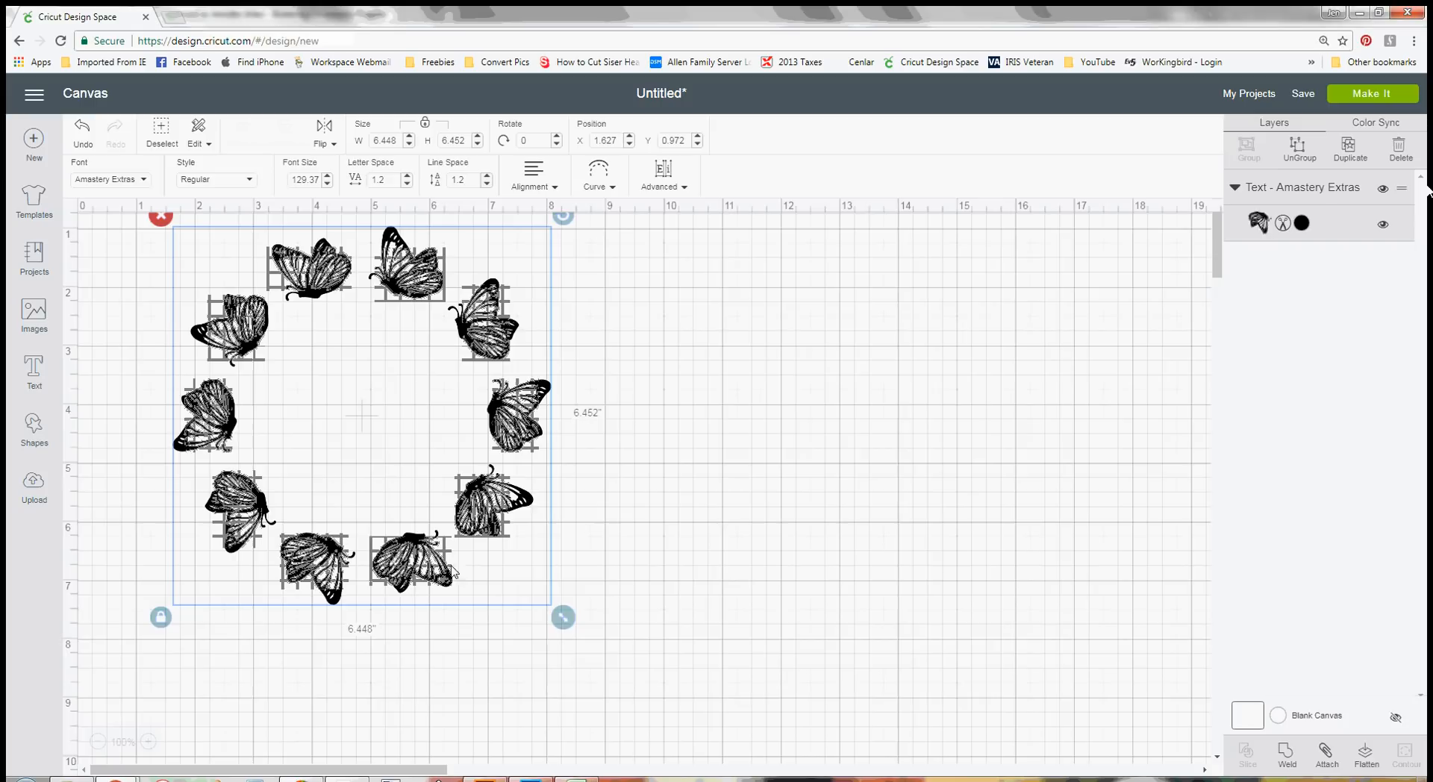
click(648, 572)
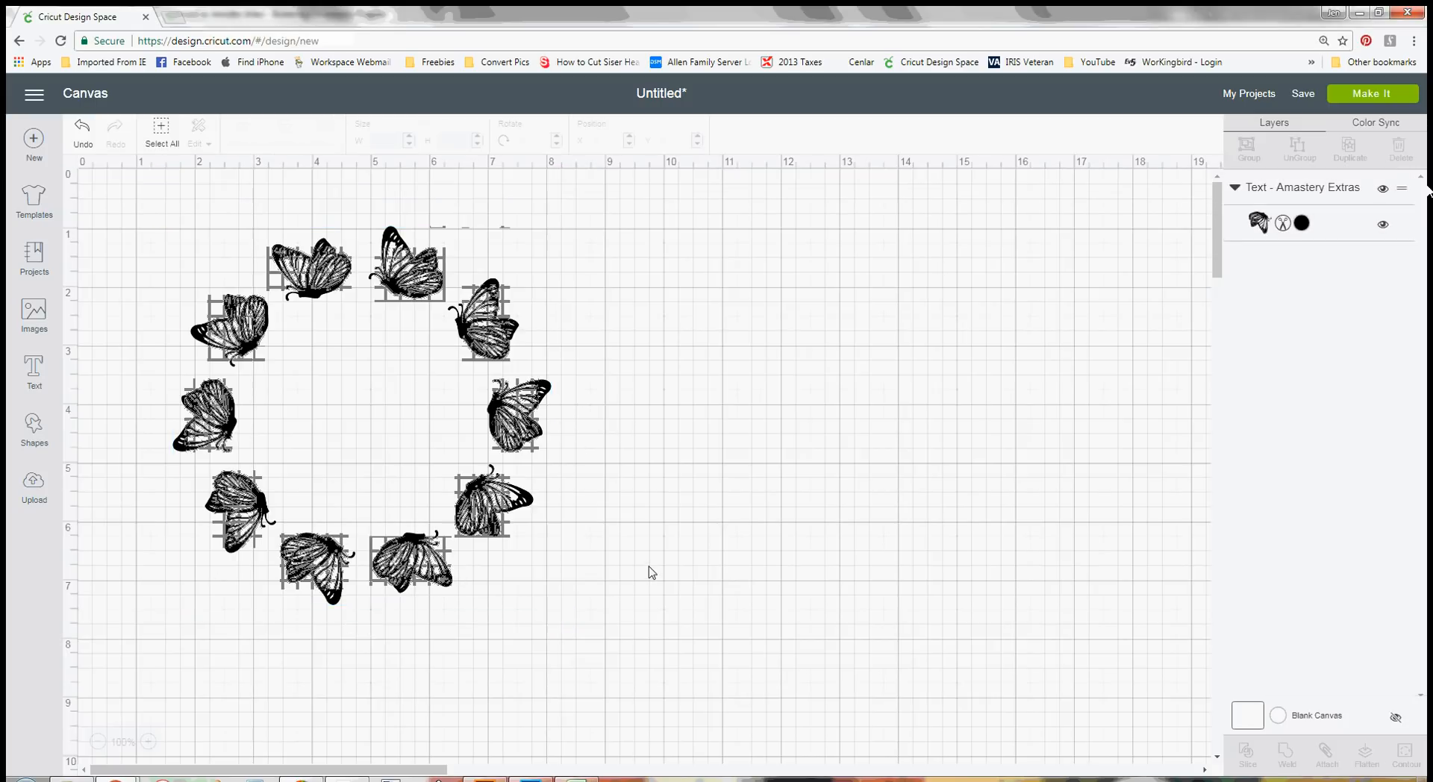
drag(499, 408, 444, 394)
click(594, 427)
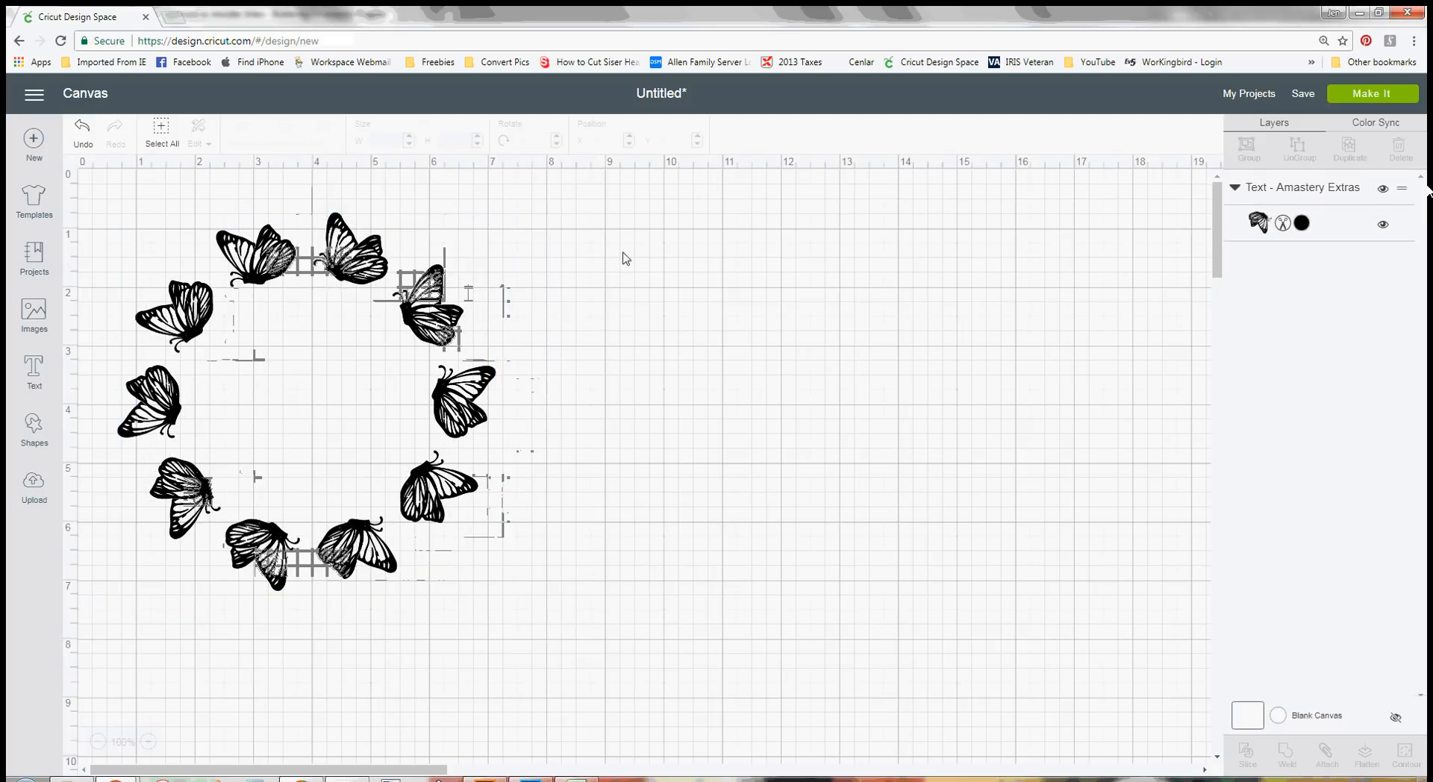
Start a new text object and set its font to Buttersky Ornaments, searching the system fonts for "butter".
click(33, 369)
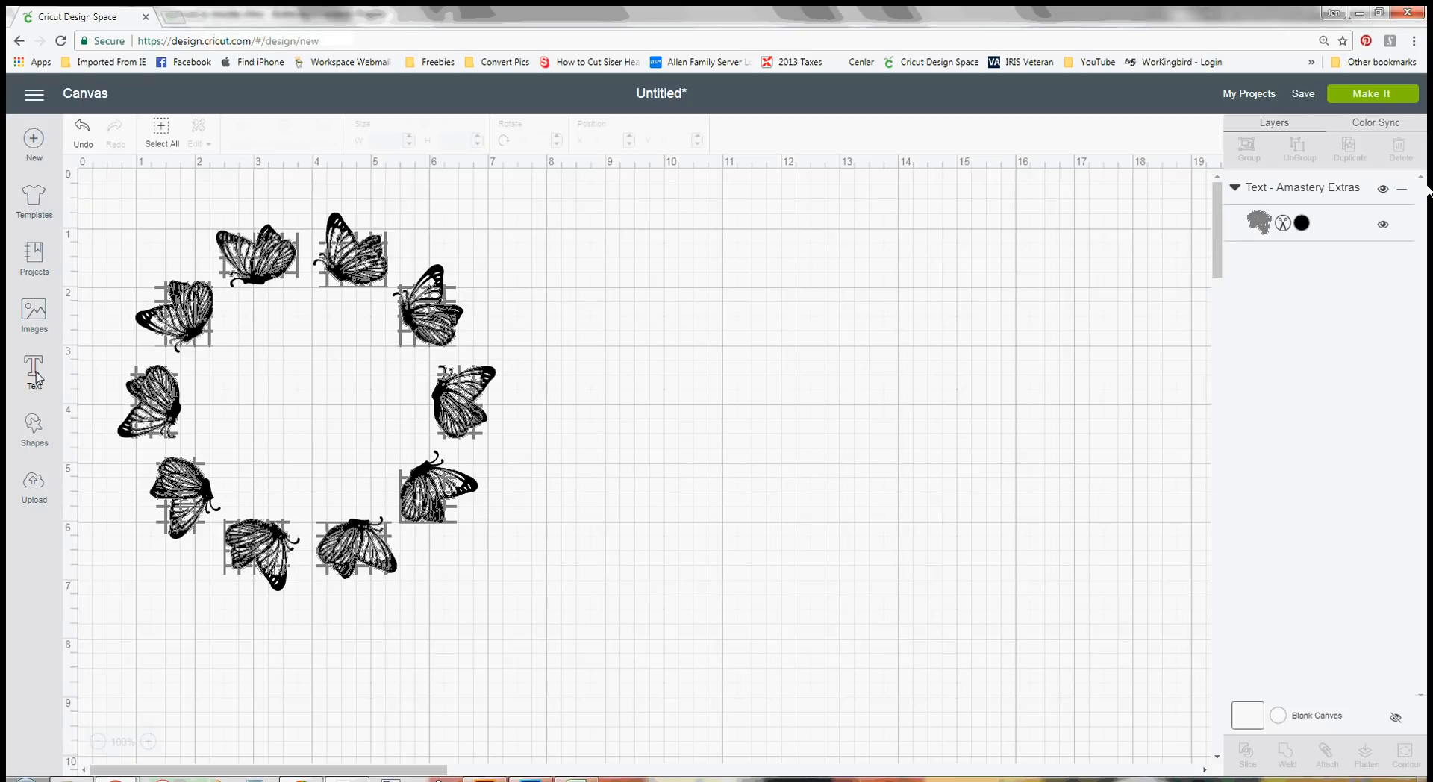
click(138, 182)
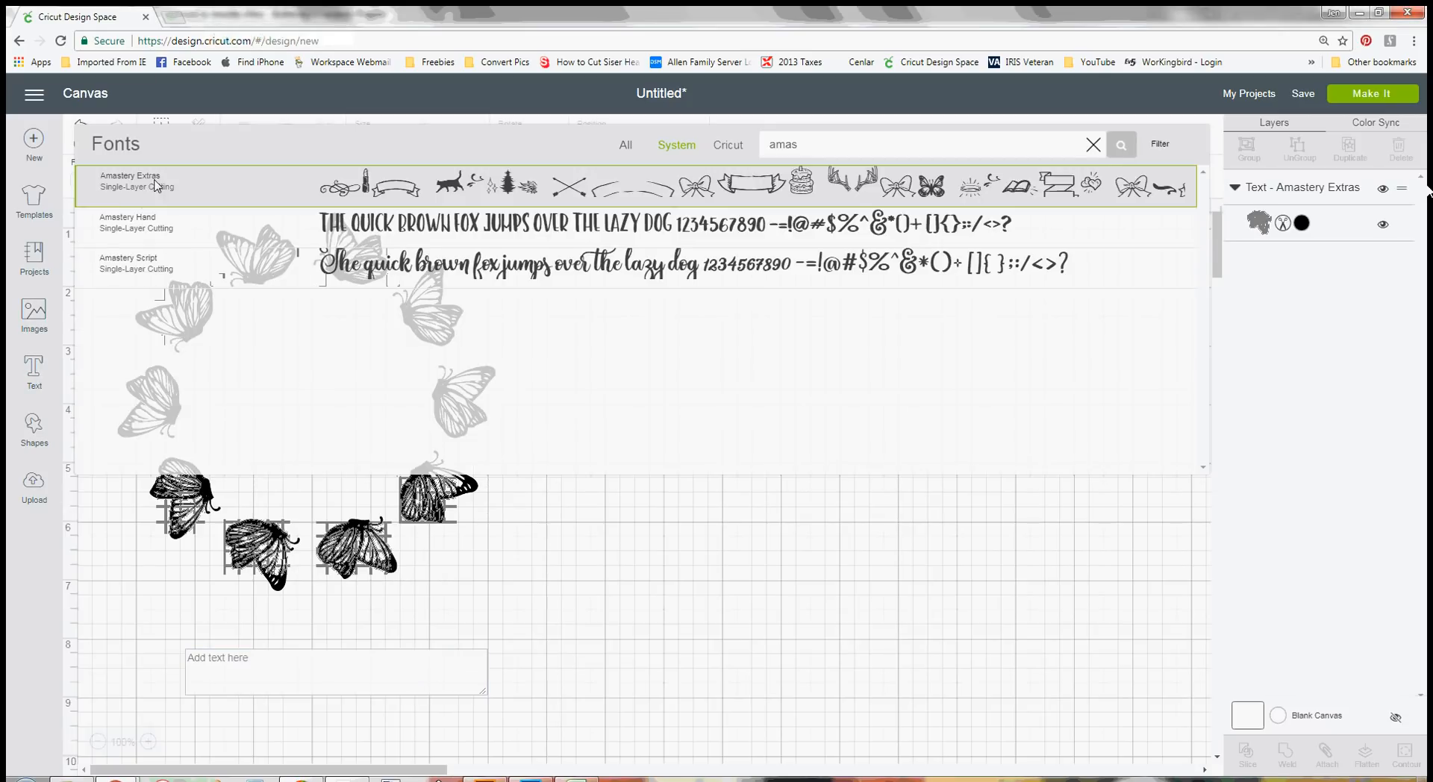
double_click(798, 145)
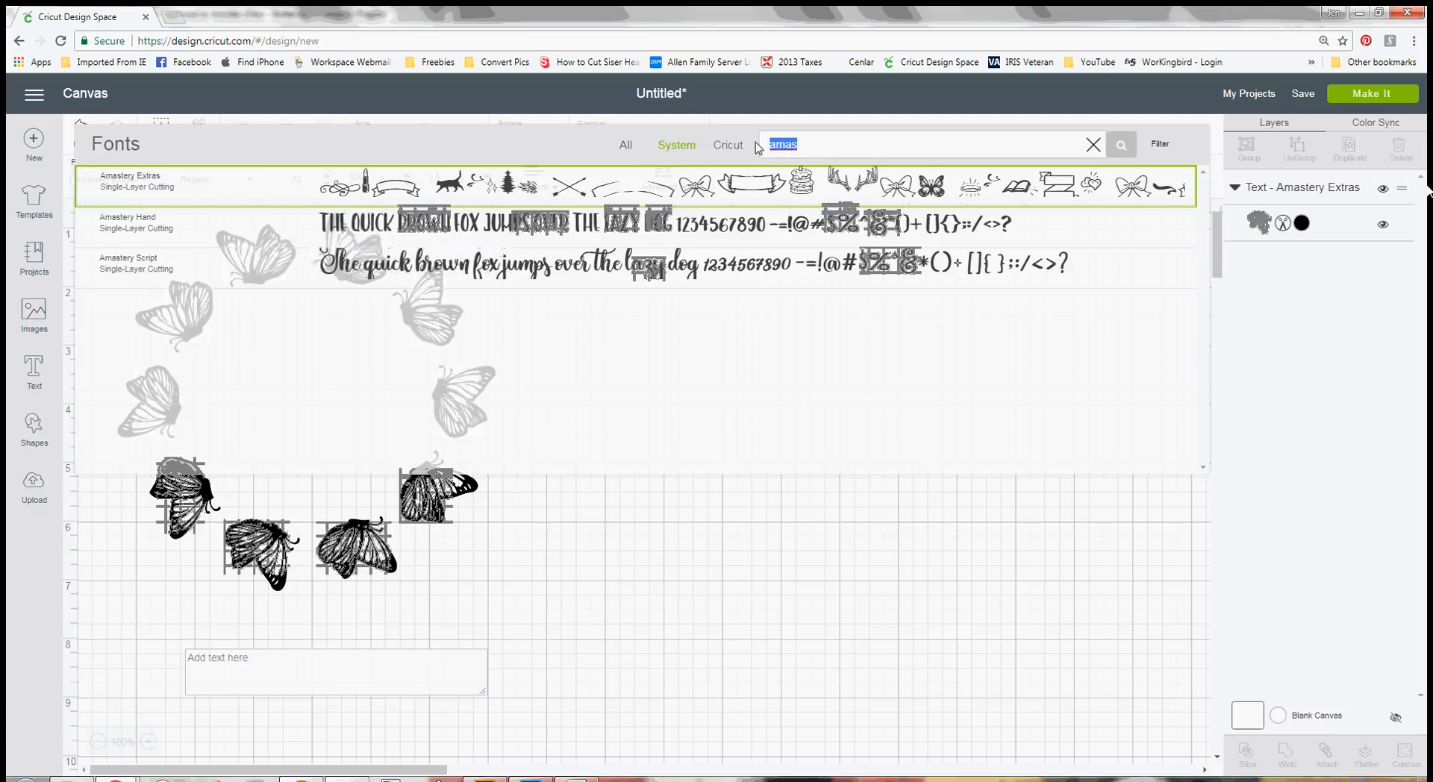
text(butter)
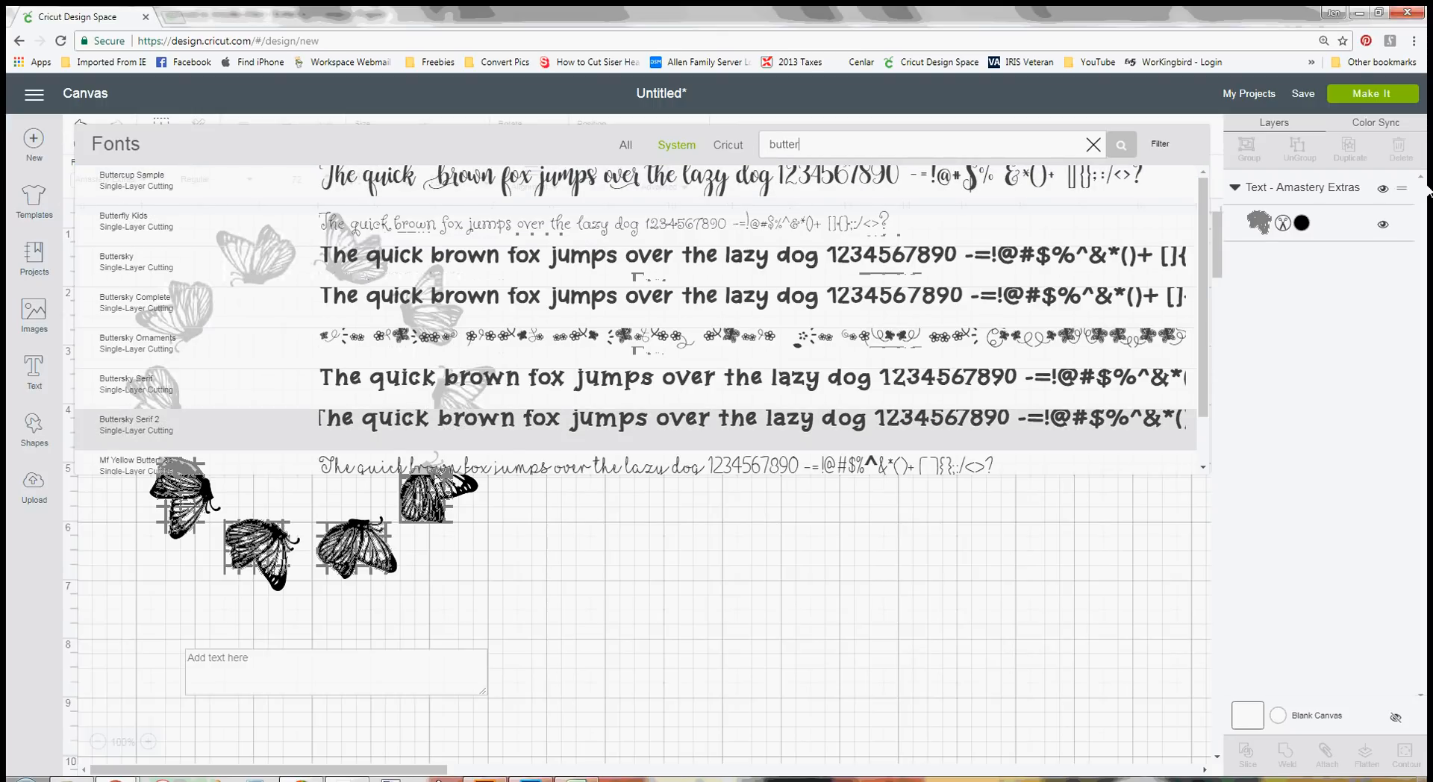
click(222, 345)
Enter "wwwwwwwwwwwwww" to make a row of fourteen flowers and move it to the right of the butterfly ring.
click(233, 670)
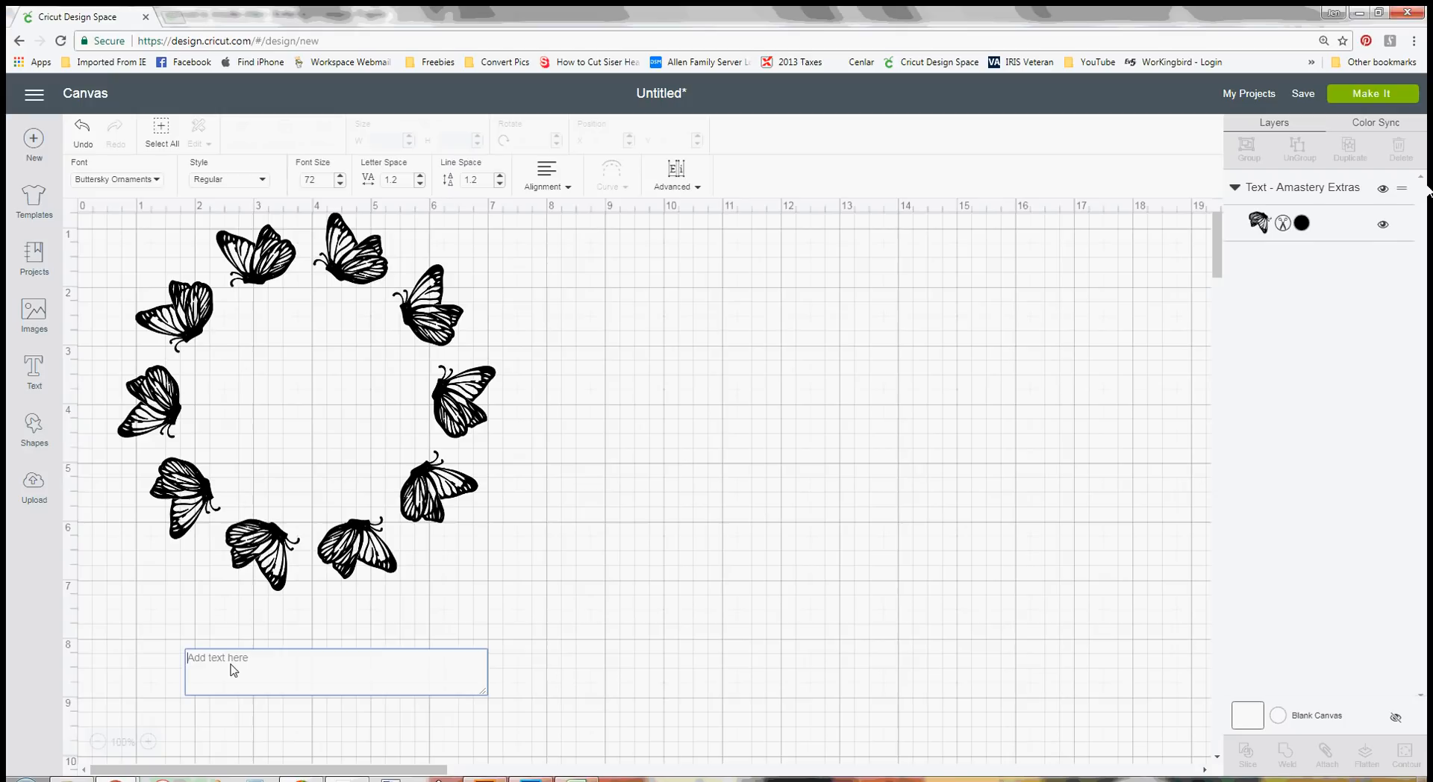
text(wwwwwwwwwwwwww)
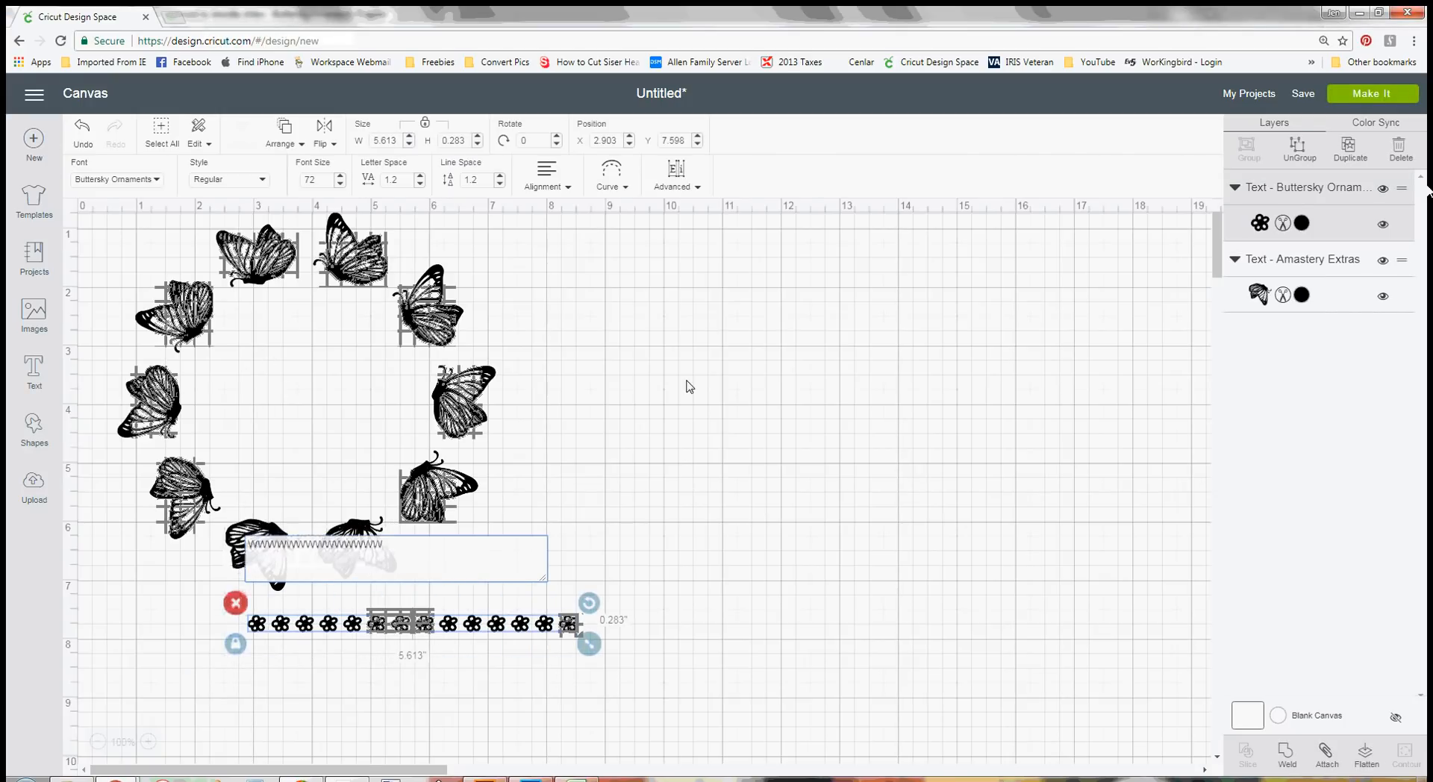
click(432, 634)
drag(432, 634, 820, 327)
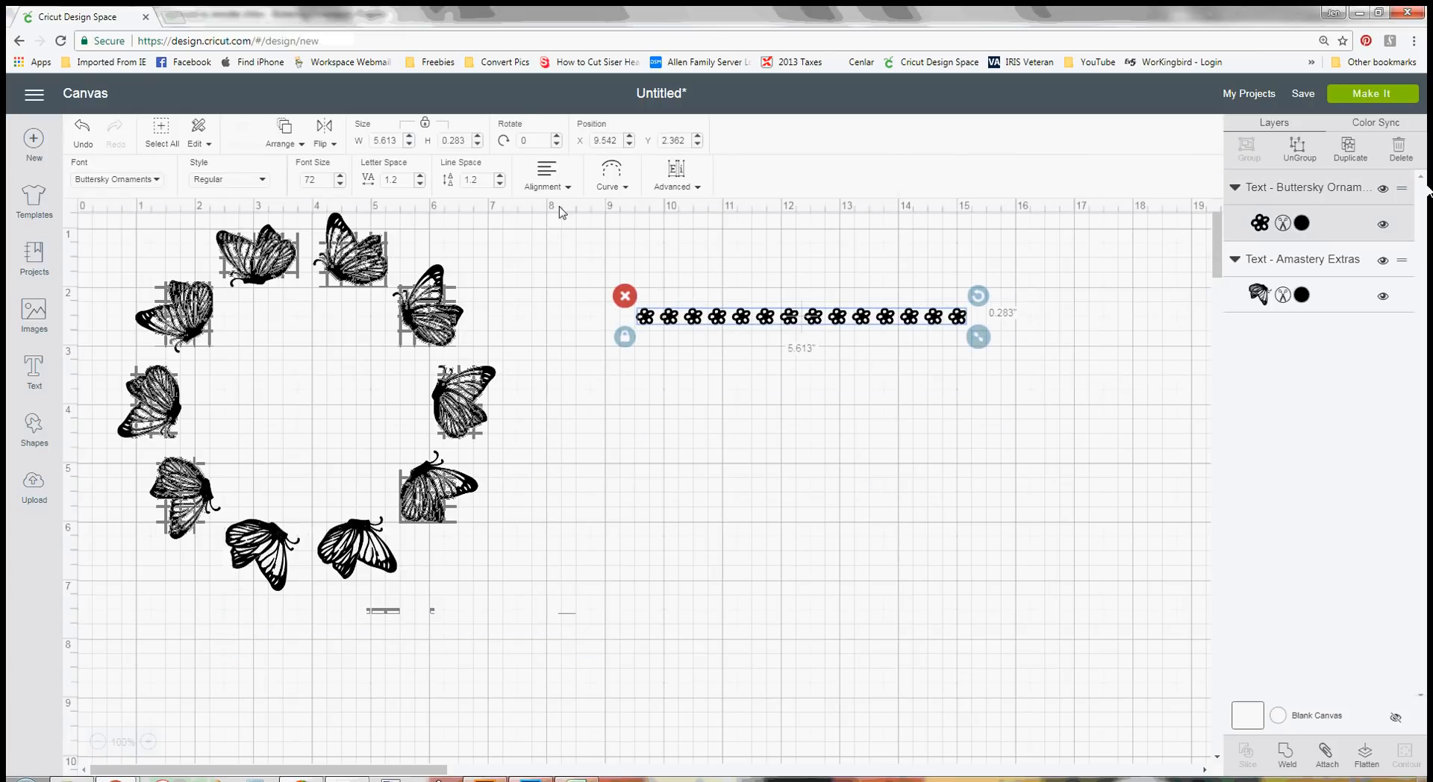
Curve the flower row into a closed ring with a diameter of about 1.821.
click(623, 180)
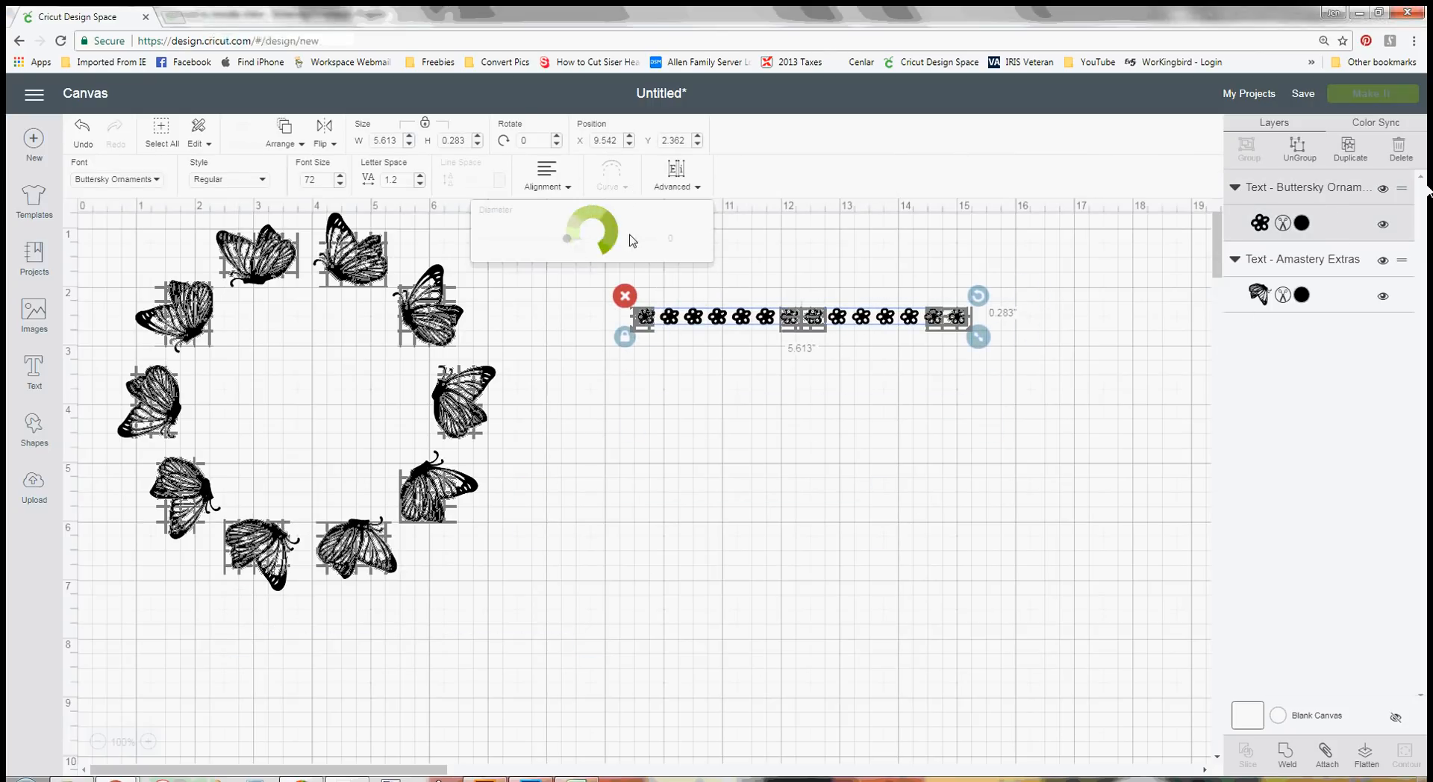
drag(566, 236, 666, 263)
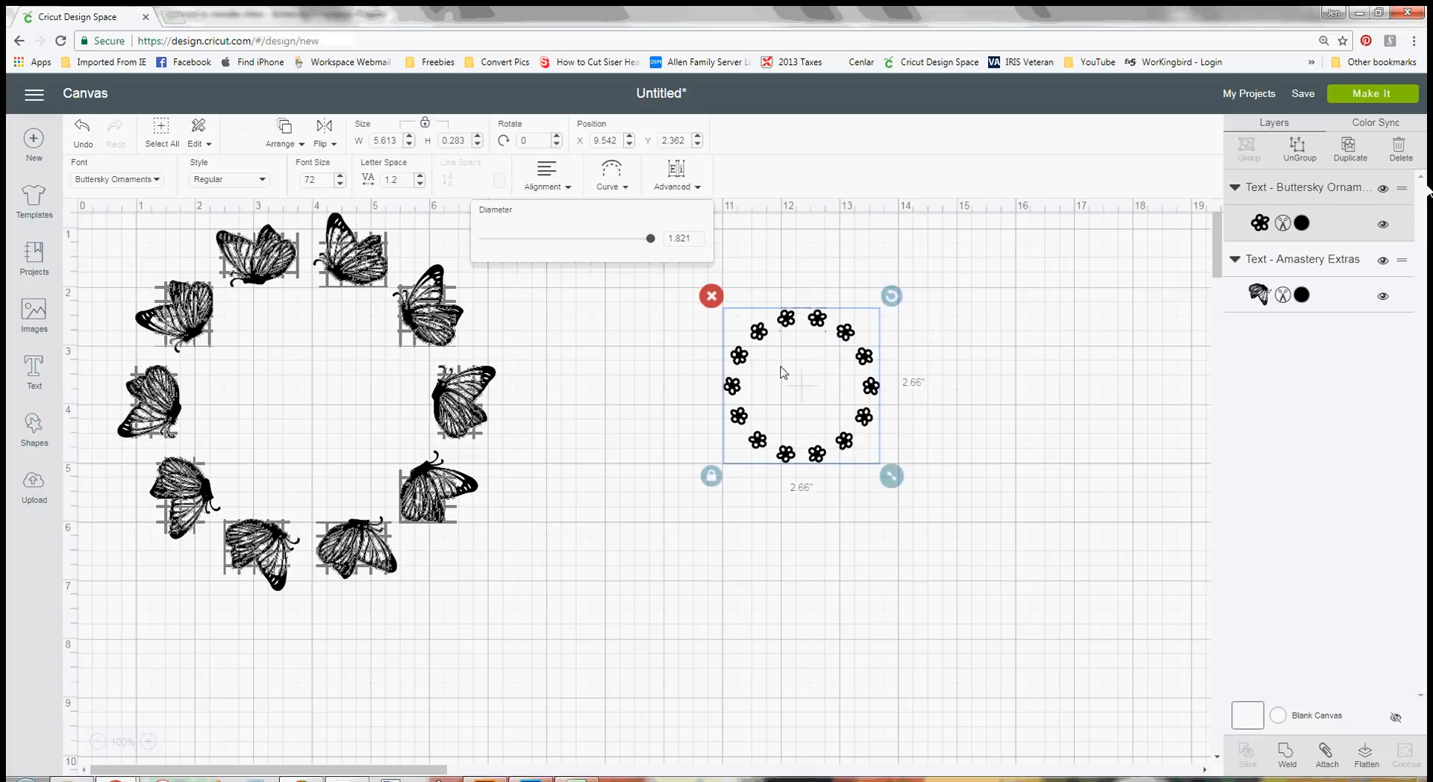
click(887, 541)
Enlarge the flower ring to about 5.7 inches wide and move it closer to the butterfly ring, at about X 8.28, Y 1.21.
click(833, 455)
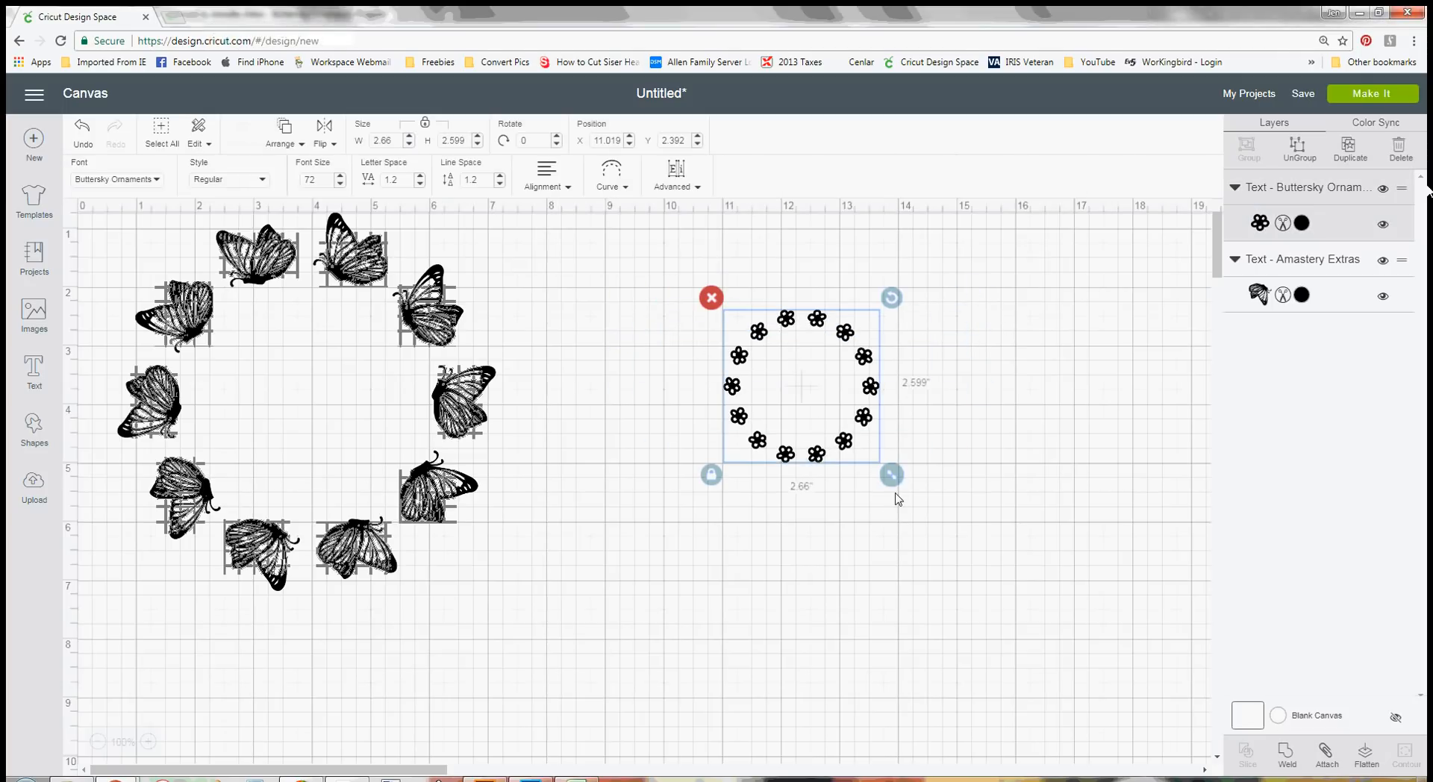
drag(890, 474, 1070, 649)
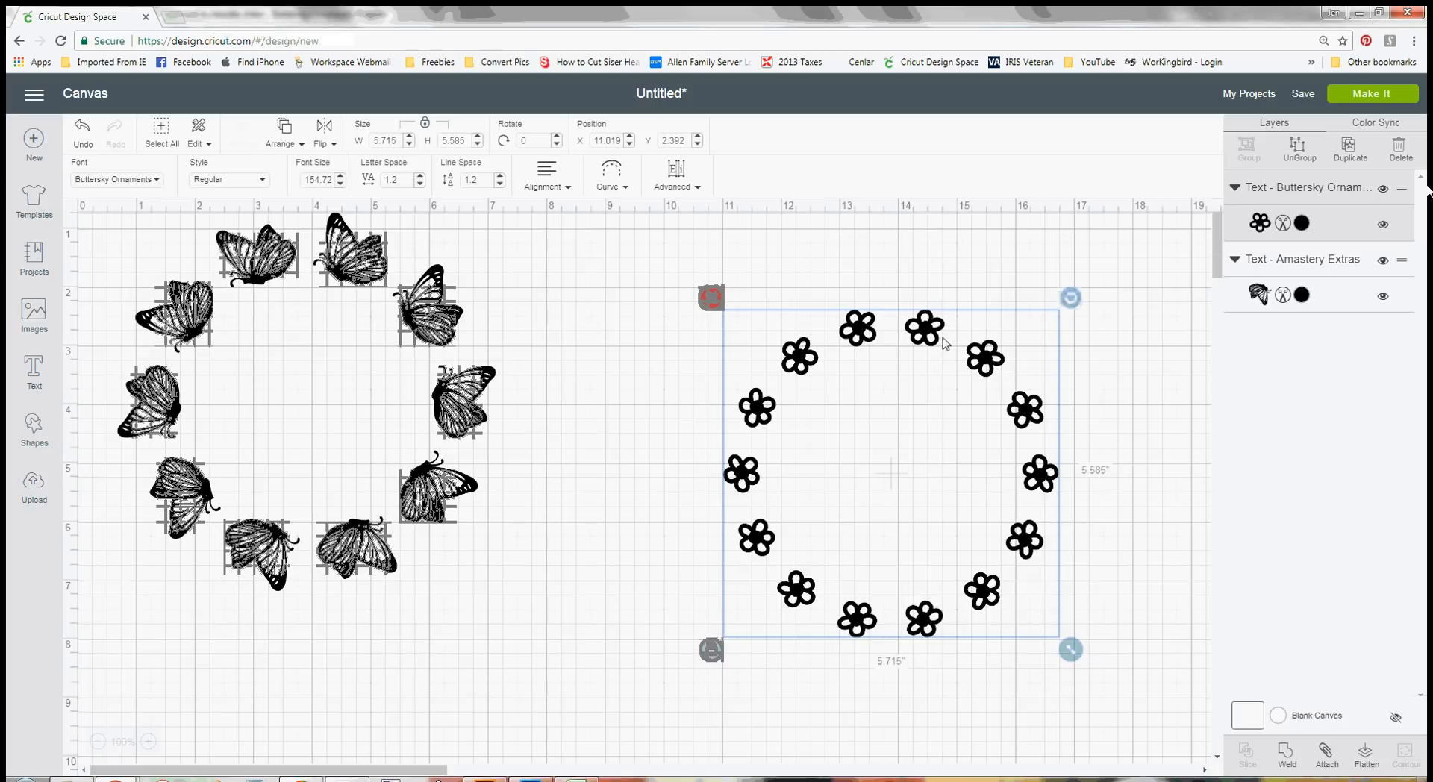
drag(906, 336, 766, 264)
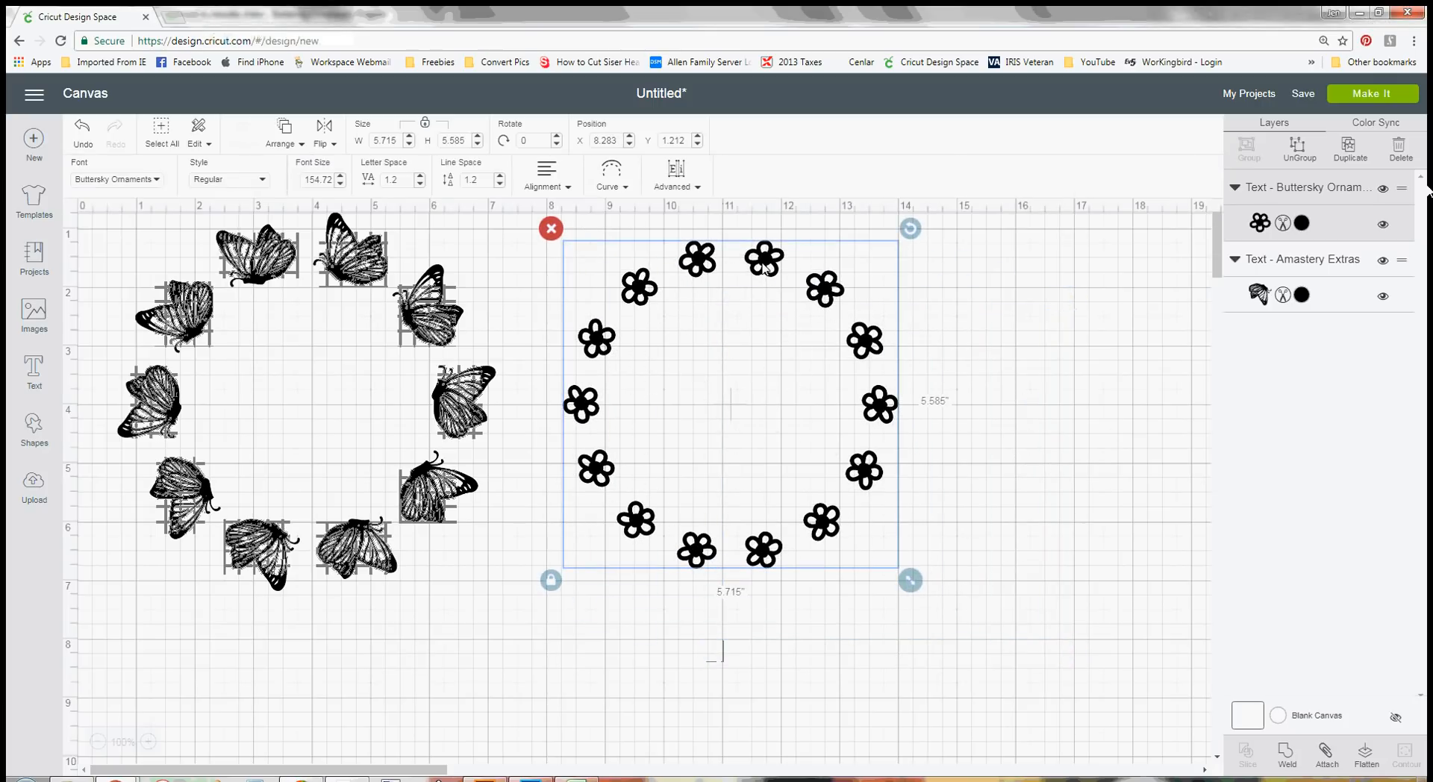
click(699, 709)
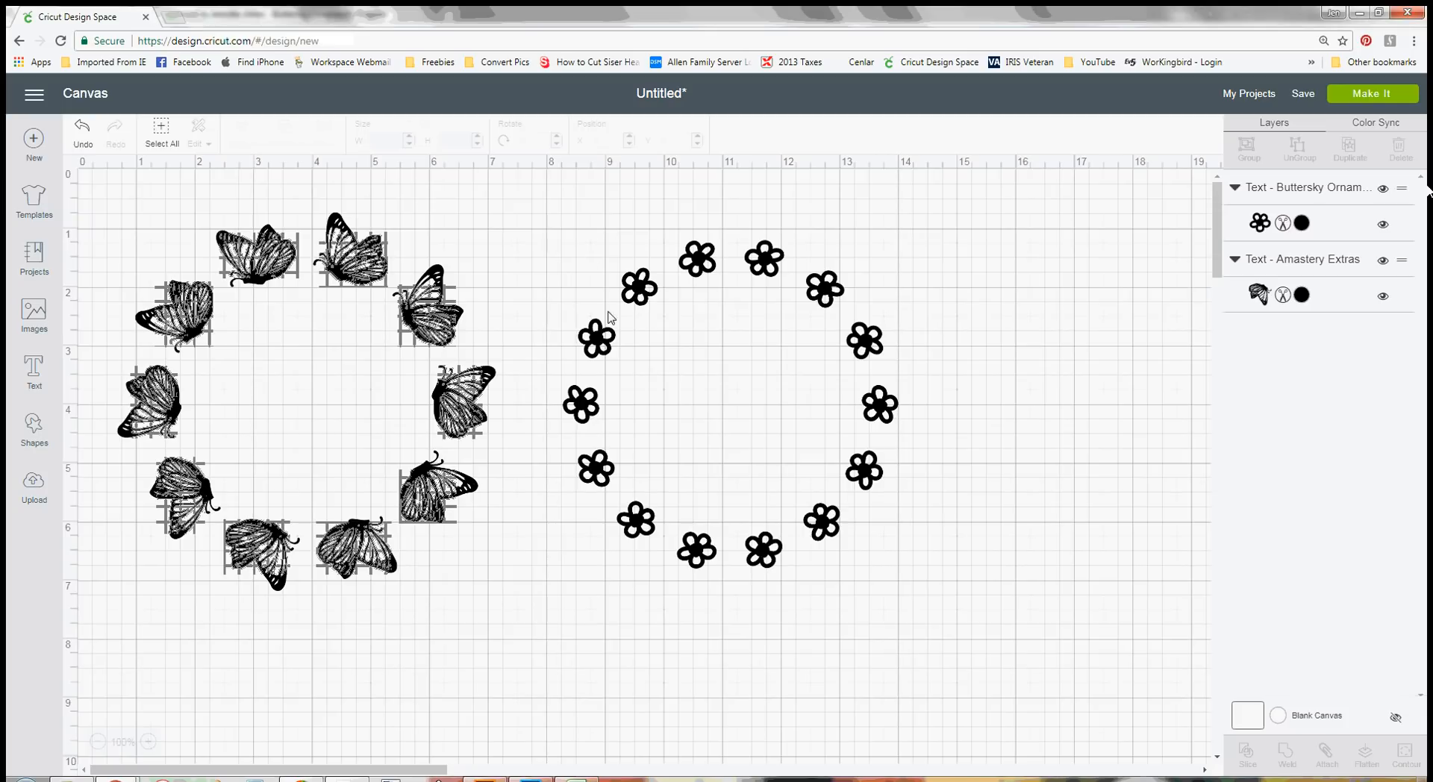
Shift the butterfly ring to about X 1.63, Y 1.14 and the flower ring to about X 9.0, Y 1.39.
click(644, 290)
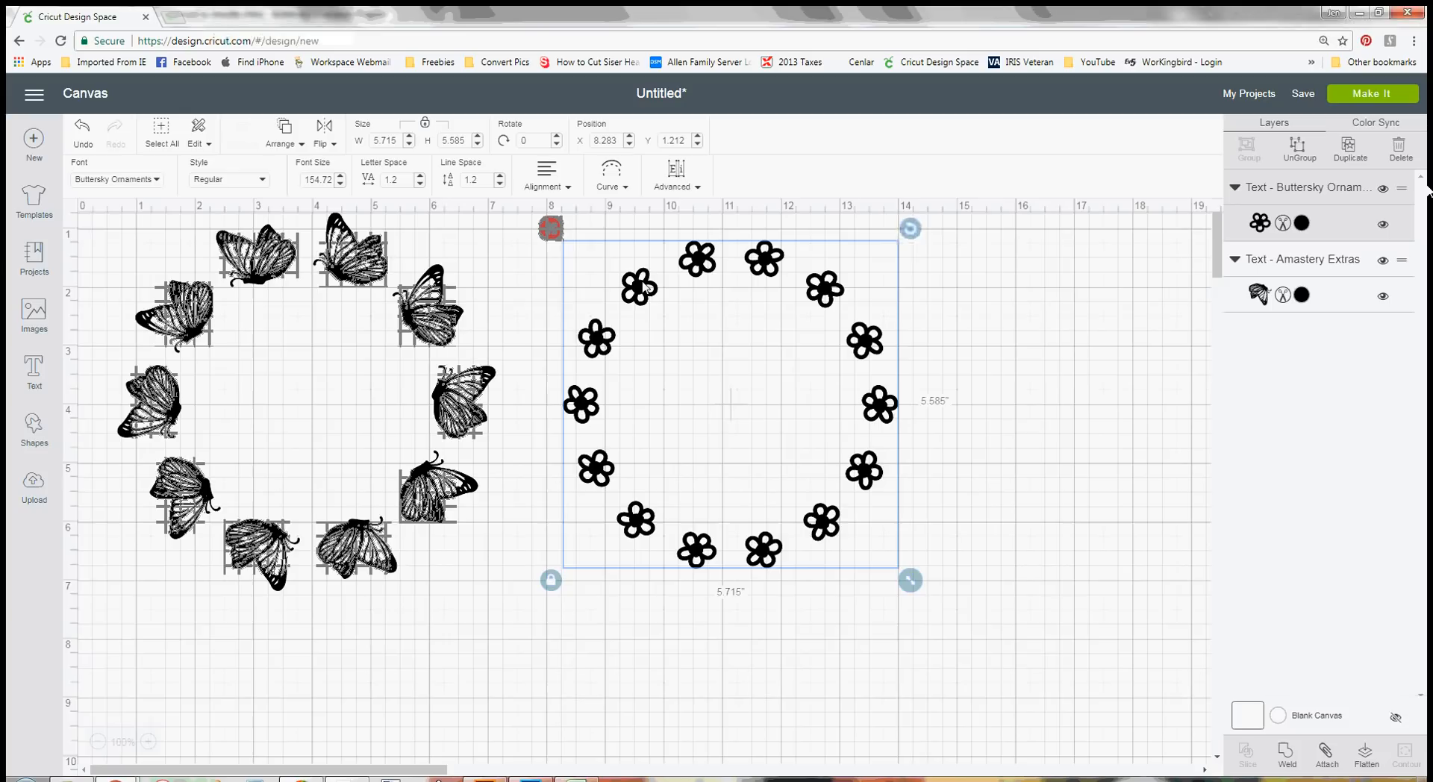
drag(425, 312, 480, 335)
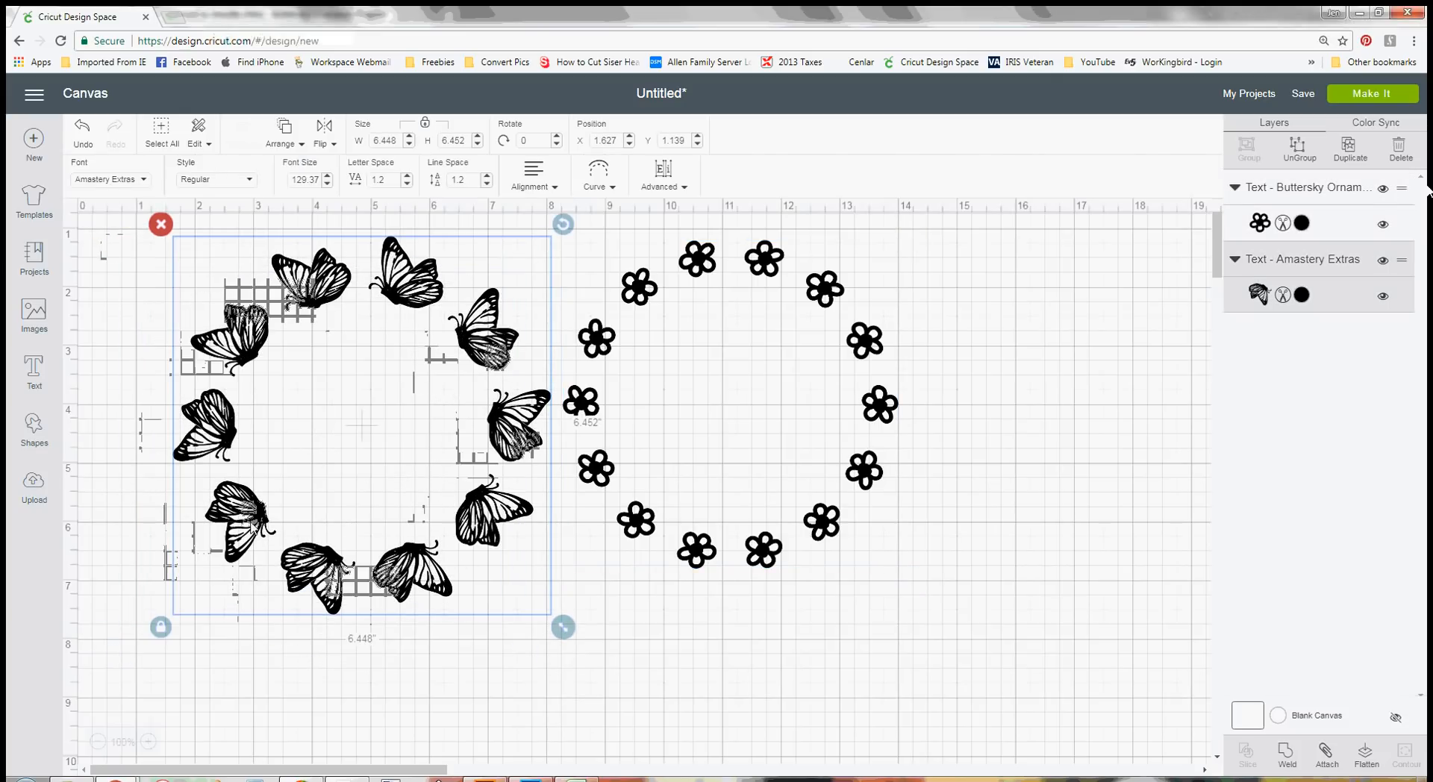
drag(597, 345, 639, 355)
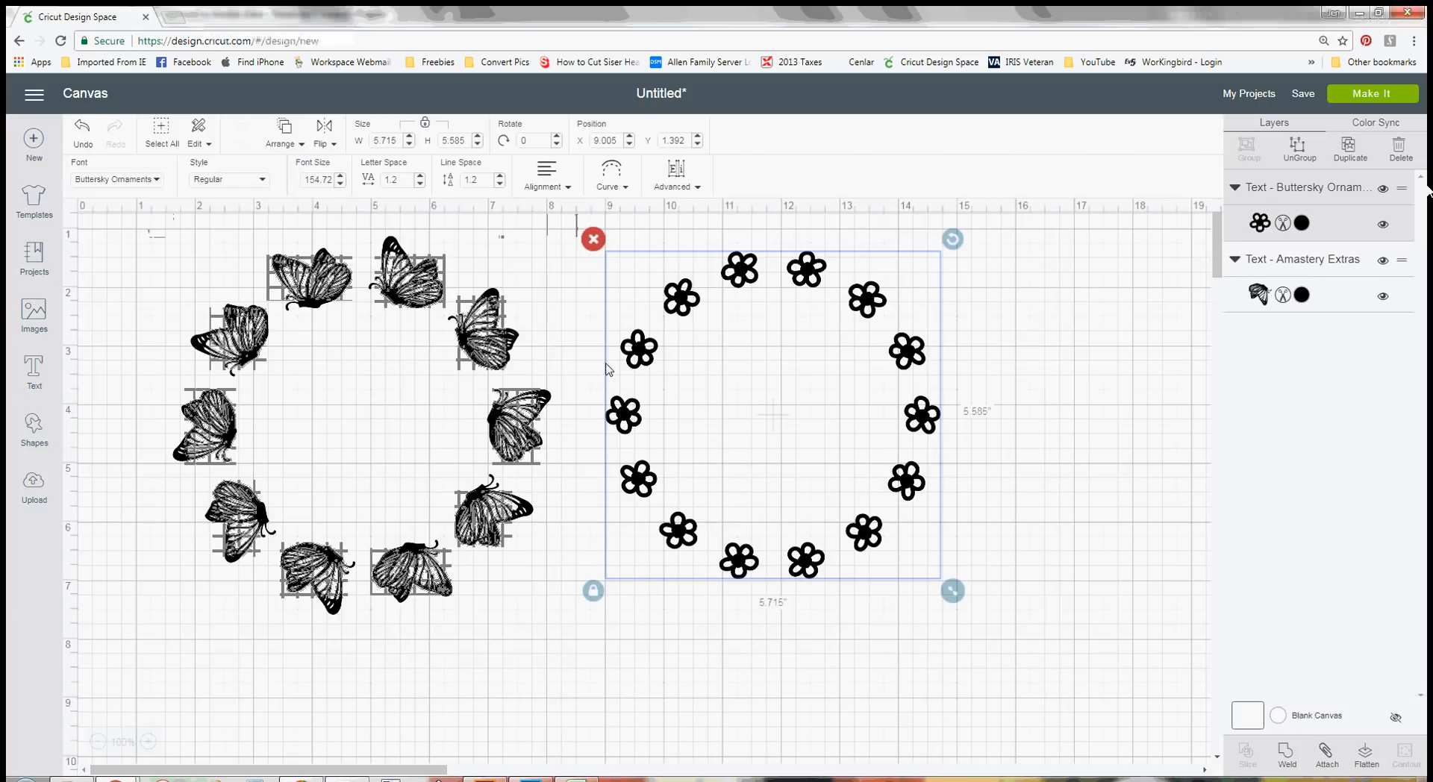